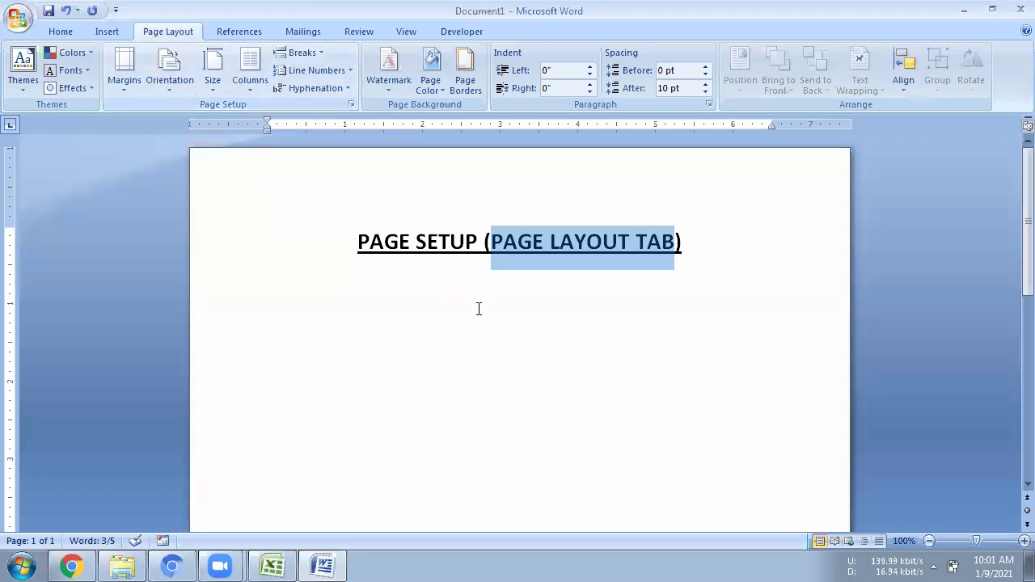
View the whole page at 40% zoom and return the zoom to 100%
{"action": "left_click", "coordinate": [831, 273]}
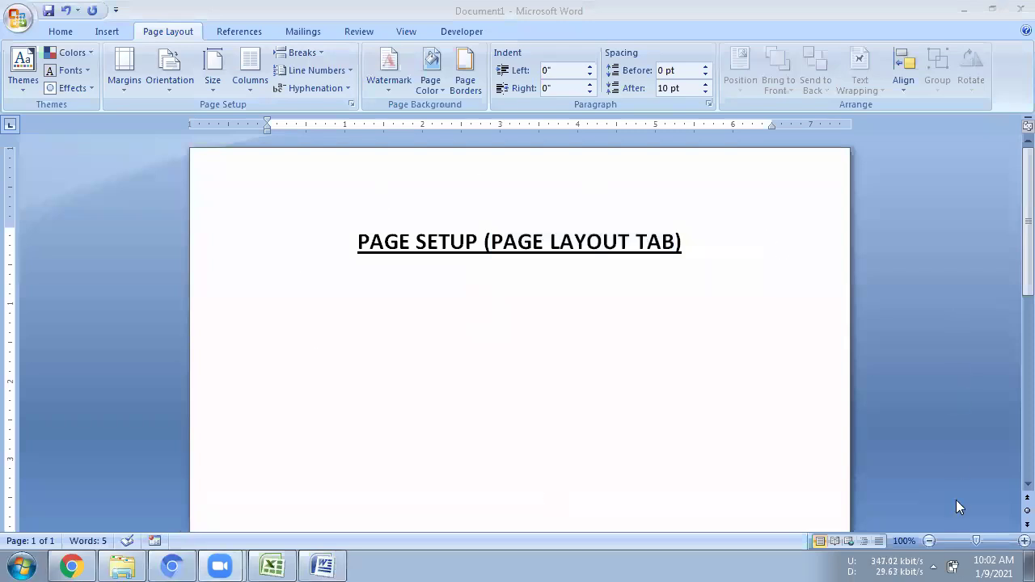
{"action": "left_click", "coordinate": [929, 541]}
{"action": "left_click", "coordinate": [929, 542]}
{"action": "left_click", "coordinate": [929, 541]}
{"action": "left_click", "coordinate": [929, 542]}
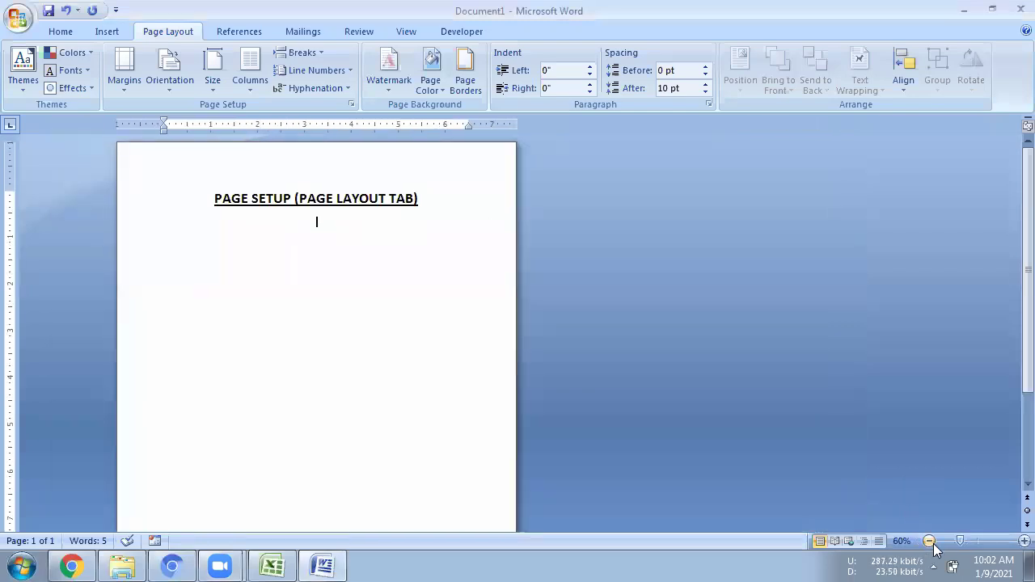
{"action": "left_click", "coordinate": [929, 541]}
{"action": "left_click", "coordinate": [929, 541]}
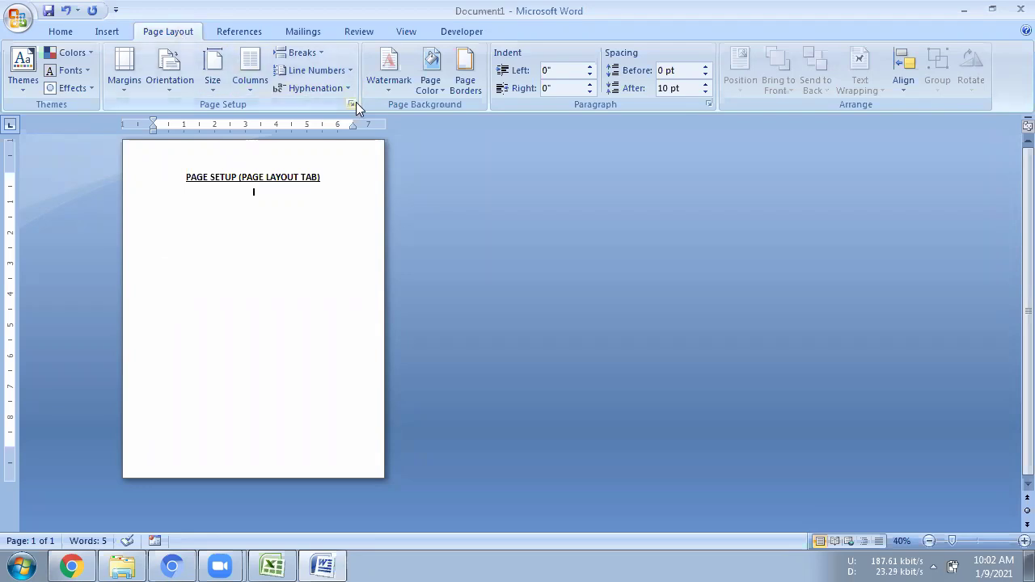
{"action": "left_click", "coordinate": [1011, 547]}
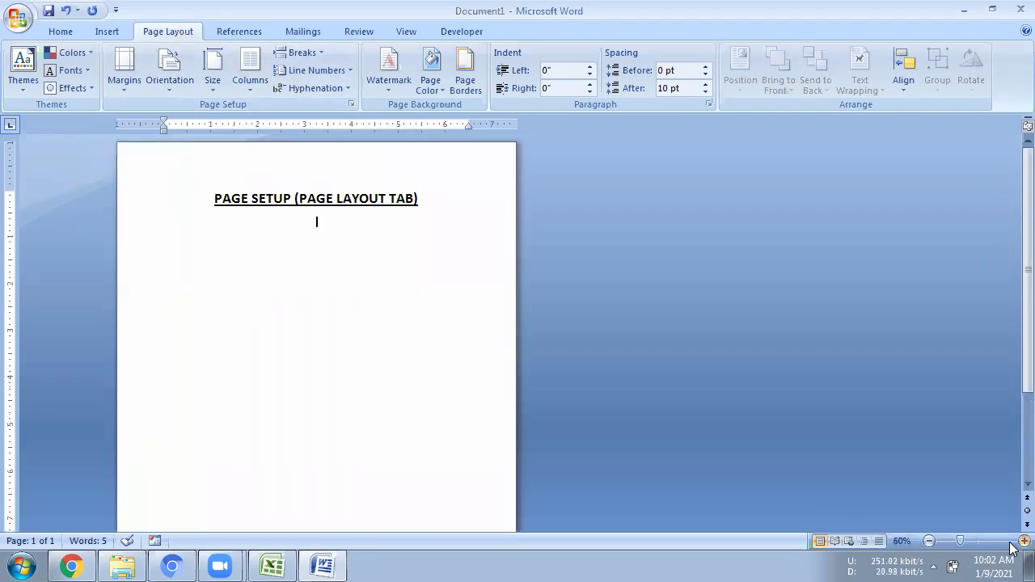
{"action": "left_click", "coordinate": [1011, 546]}
{"action": "left_click", "coordinate": [1011, 546]}
{"action": "left_click", "coordinate": [1011, 546]}
{"action": "left_click", "coordinate": [1011, 546]}
{"action": "left_click", "coordinate": [1011, 547]}
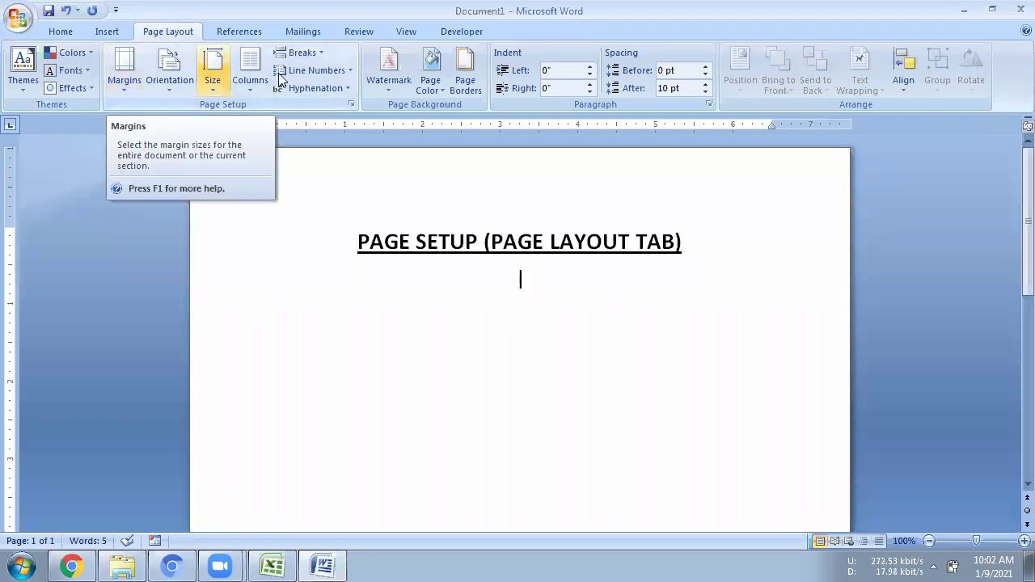
Show the gridlines on the page
{"action": "left_click", "coordinate": [405, 30]}
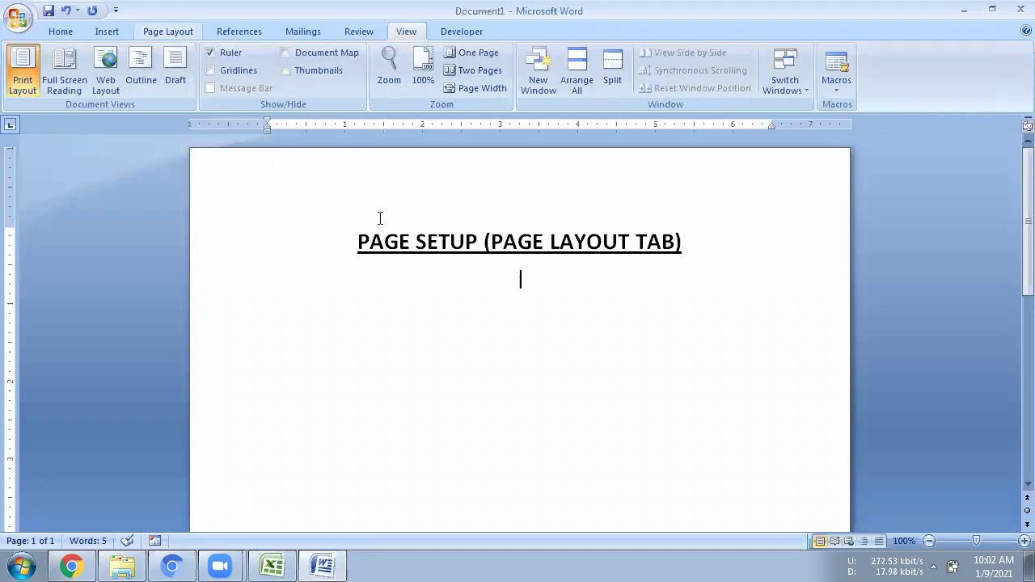
{"action": "left_click", "coordinate": [229, 70]}
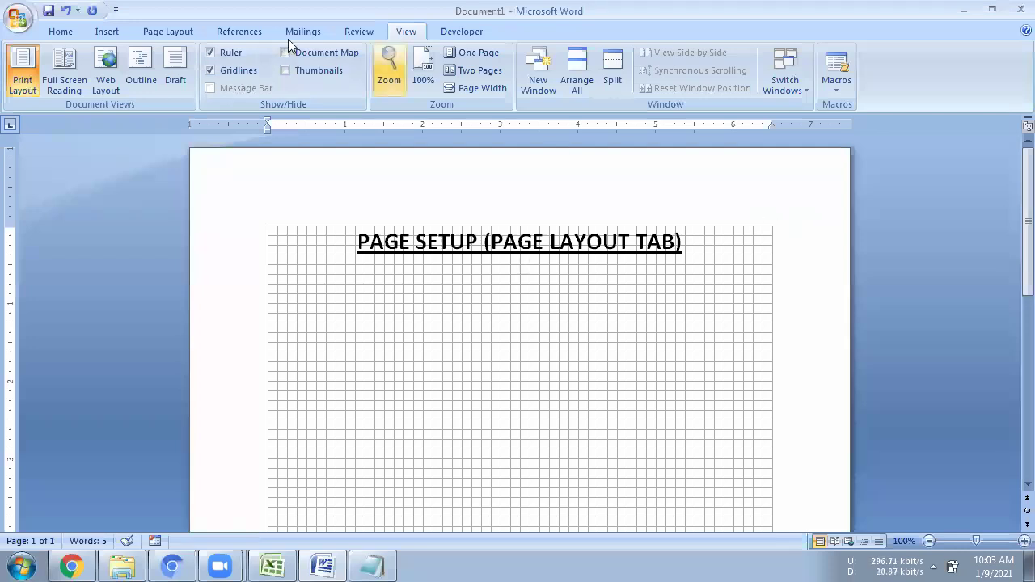
Review the available margin presets and examine the Normal margins on all four sides of the page
{"action": "left_click", "coordinate": [166, 32]}
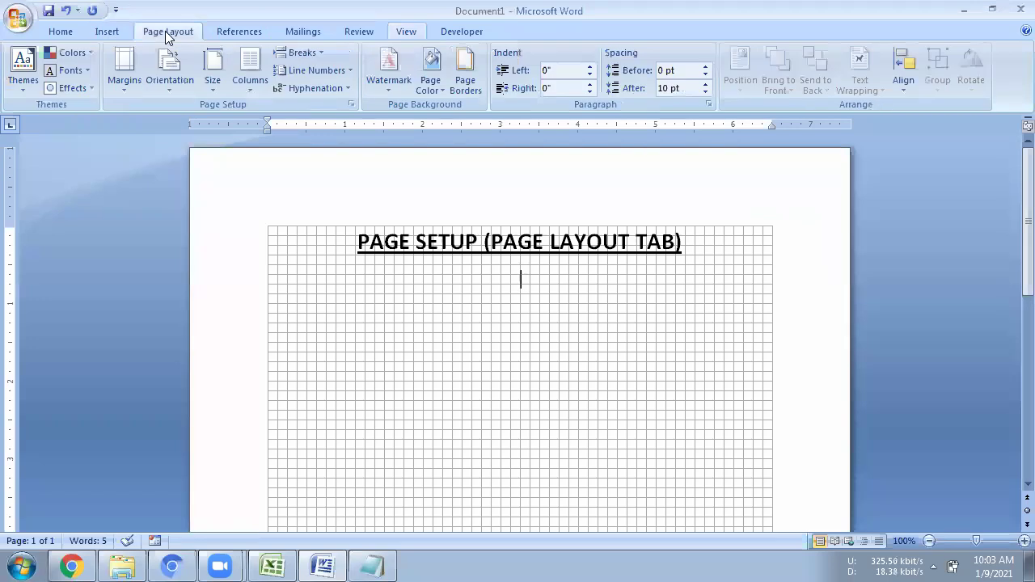
{"action": "left_click", "coordinate": [126, 90]}
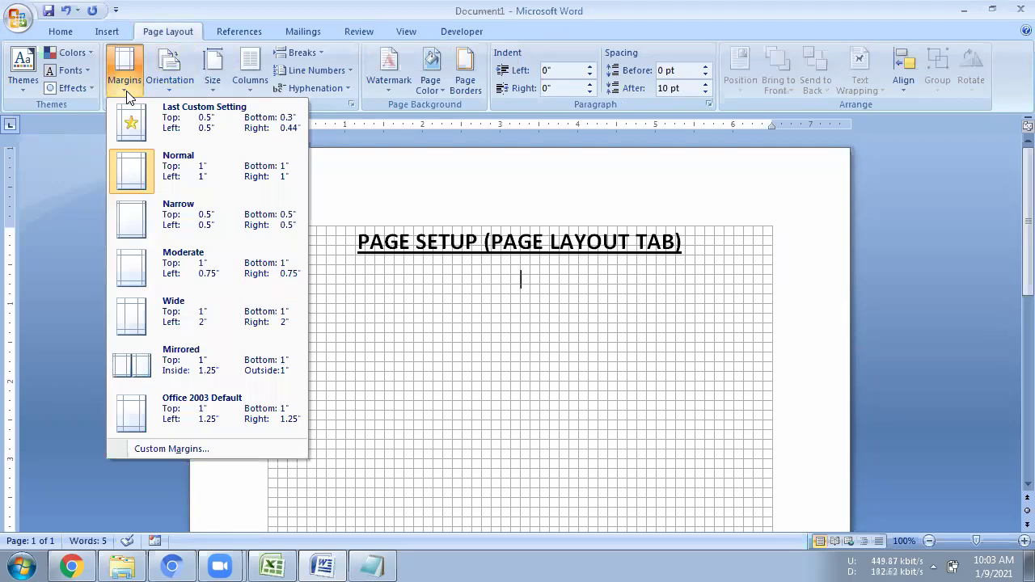
{"action": "left_click", "coordinate": [868, 479]}
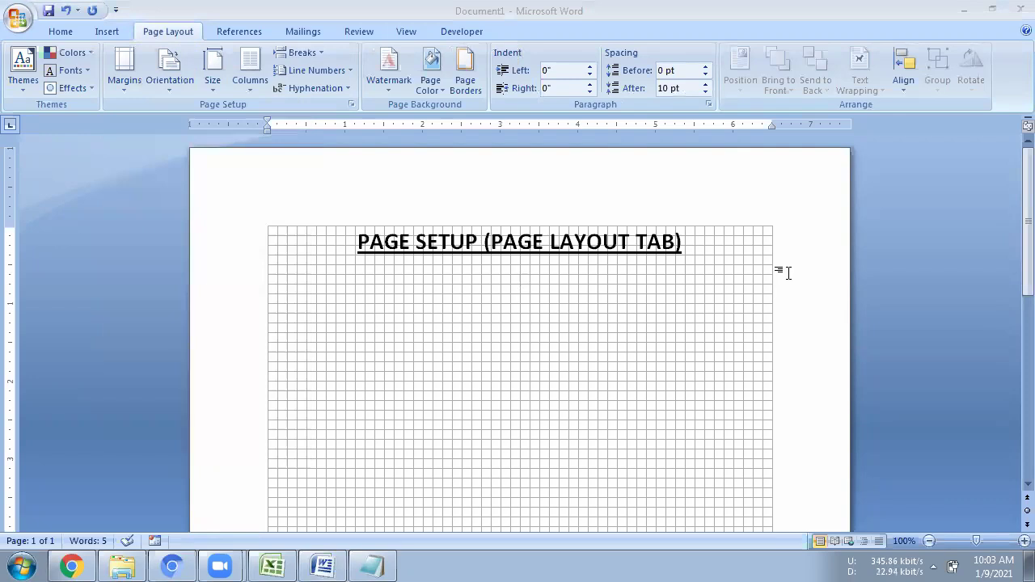
{"action": "left_click", "coordinate": [136, 90]}
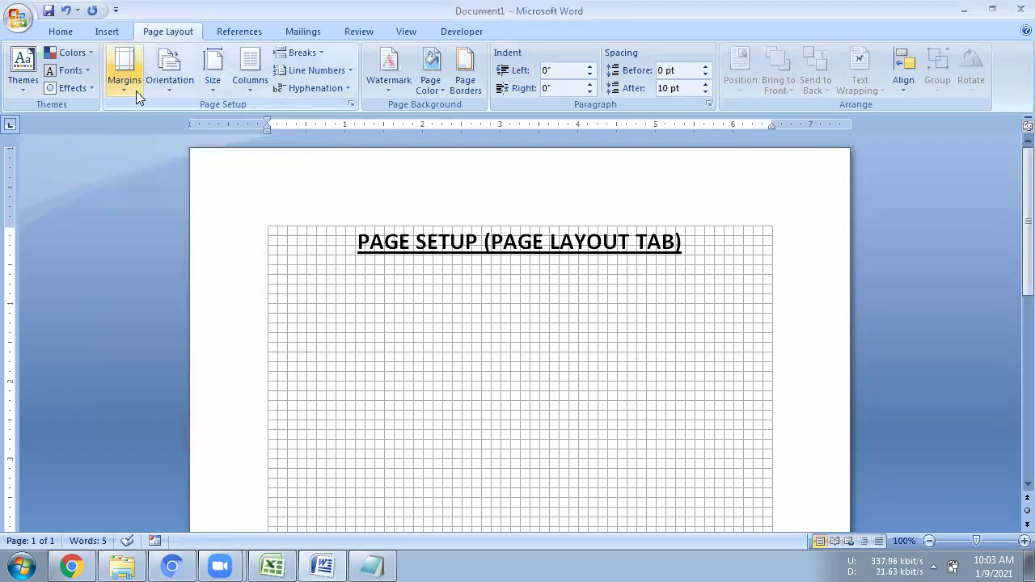
{"action": "left_click", "coordinate": [136, 90]}
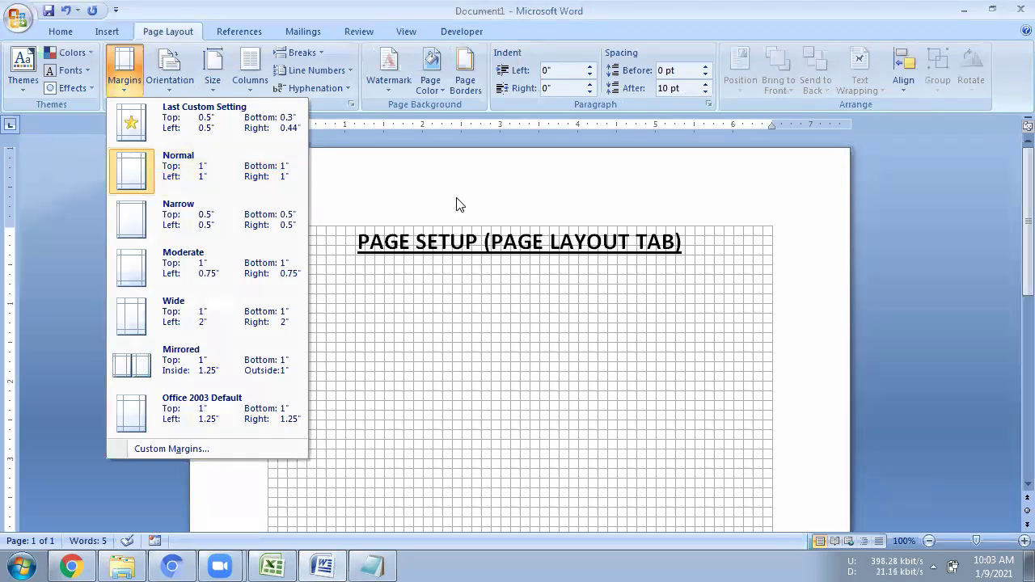
{"action": "left_click", "coordinate": [800, 168]}
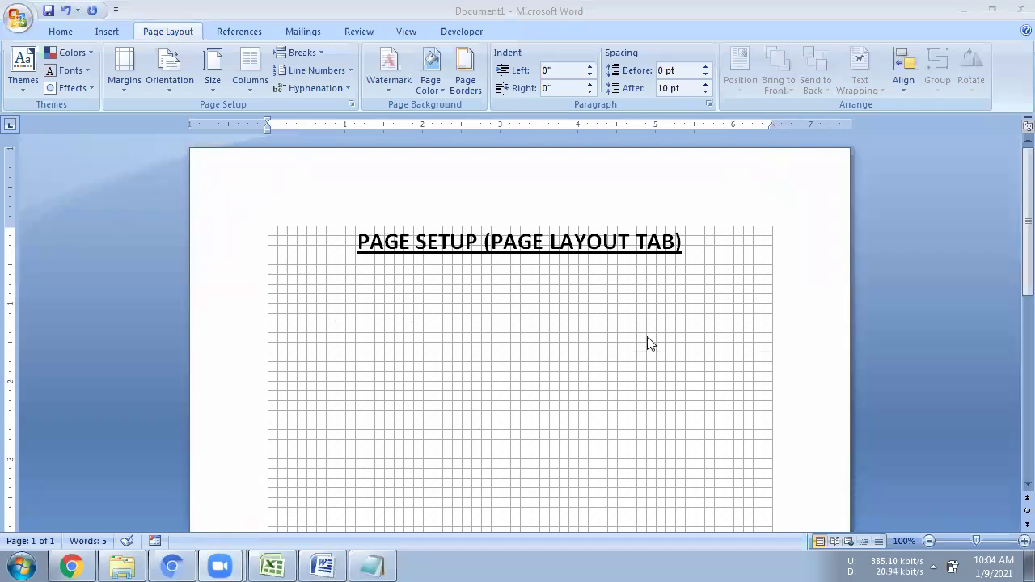
{"action": "left_click", "coordinate": [827, 314]}
{"action": "scroll", "coordinate": [817, 324], "scroll_direction": "down", "scroll_amount": 10}
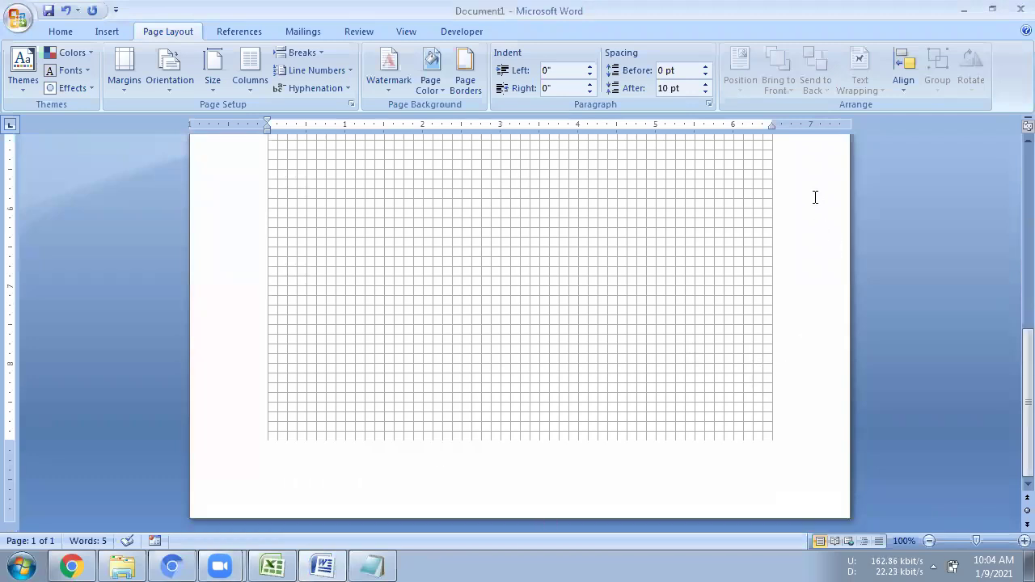
{"action": "scroll", "coordinate": [820, 243], "scroll_direction": "up", "scroll_amount": 10}
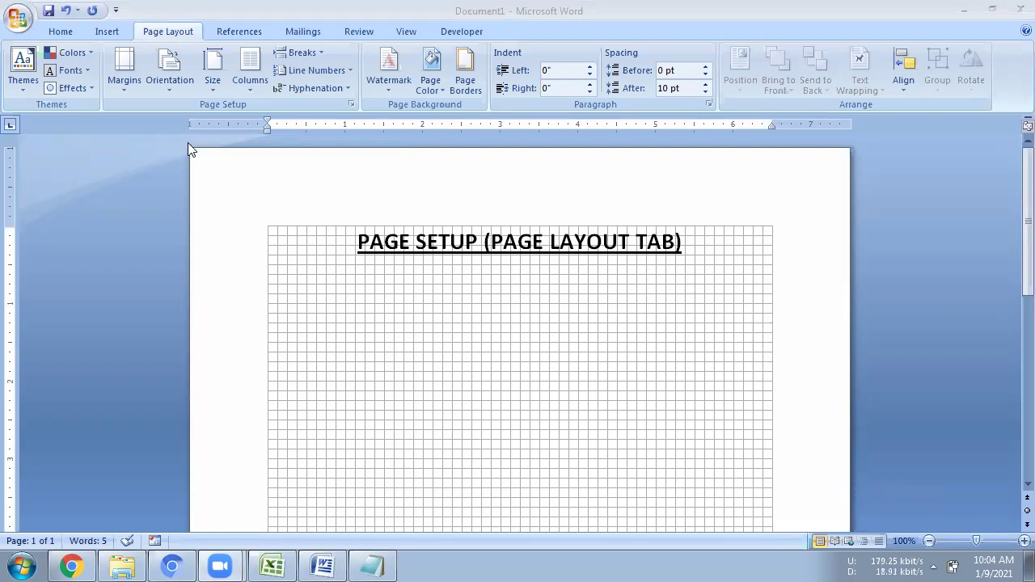
{"action": "left_click", "coordinate": [133, 89]}
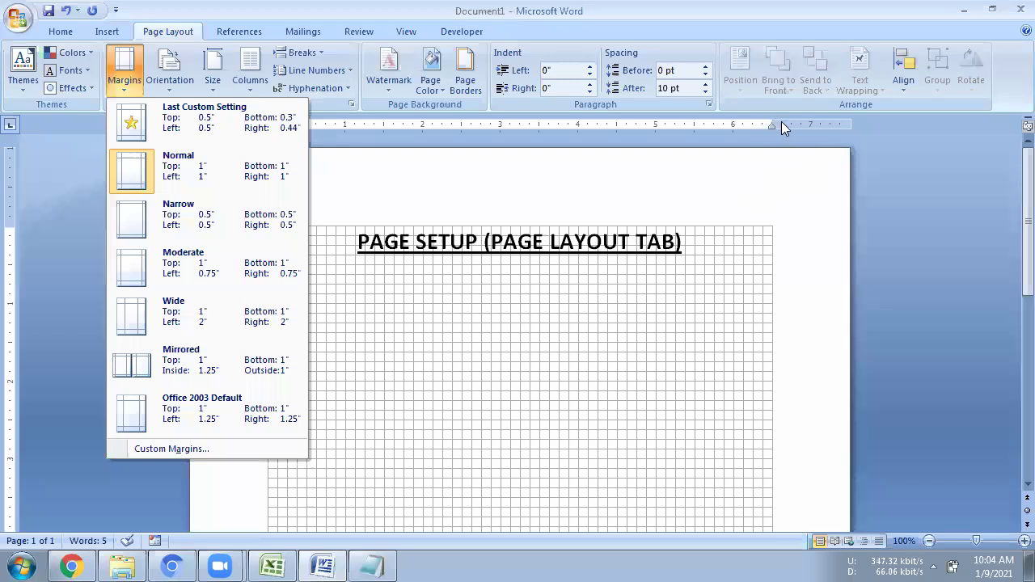
{"action": "left_click", "coordinate": [849, 130]}
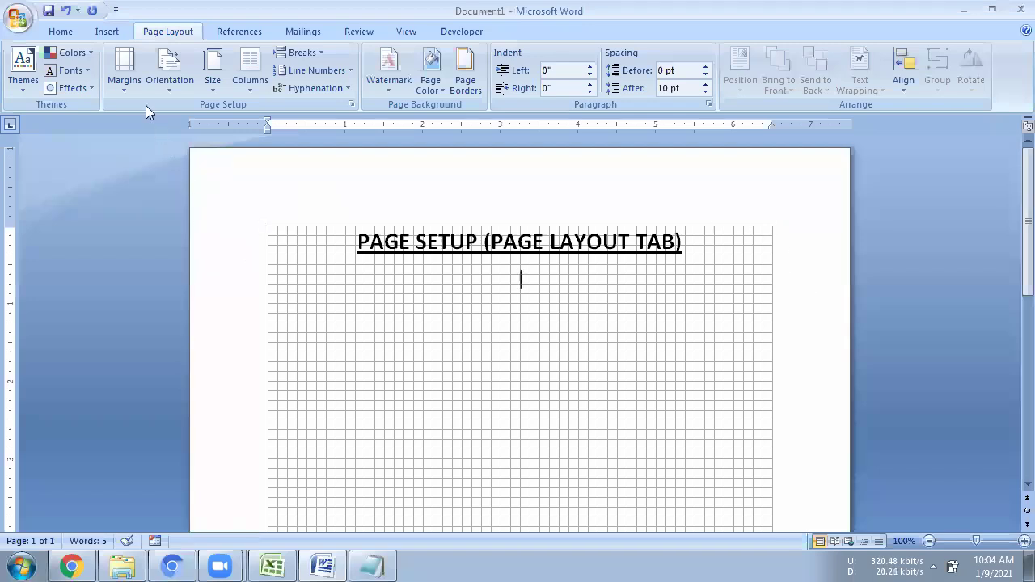
Apply the Narrow margin preset of 0.5 inch on all sides and check the page's upper and lower edges
{"action": "left_click", "coordinate": [120, 84]}
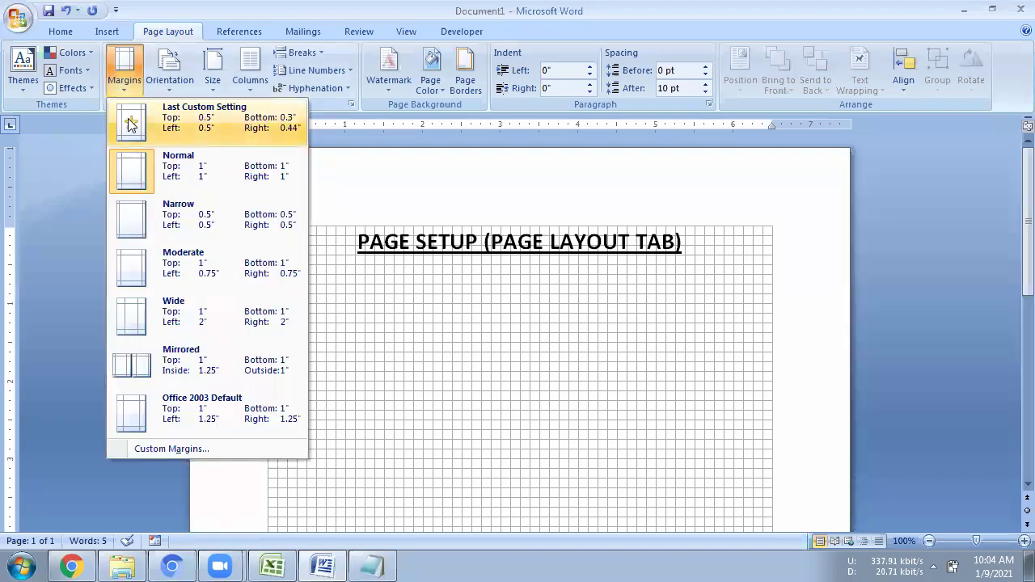
{"action": "left_click", "coordinate": [160, 215]}
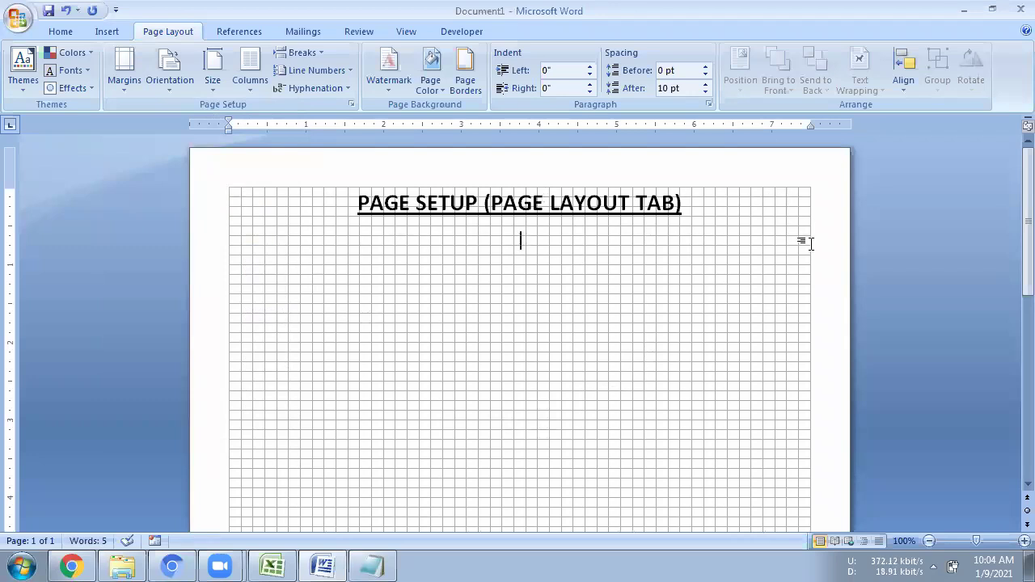
{"action": "scroll", "coordinate": [792, 390], "scroll_direction": "down", "scroll_amount": 10}
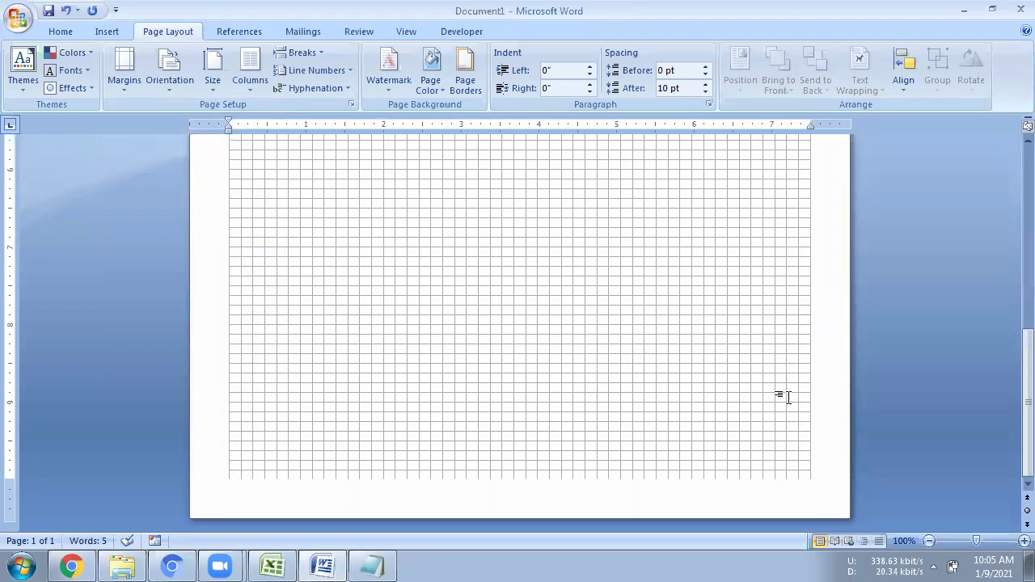
{"action": "scroll", "coordinate": [788, 396], "scroll_direction": "up", "scroll_amount": 10}
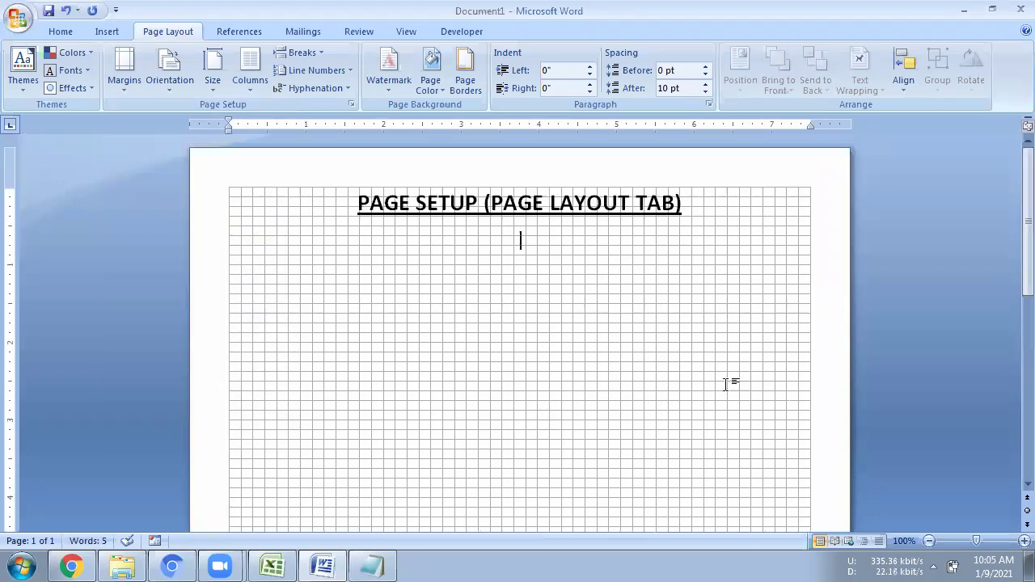
Apply the Moderate margin preset with 0.75 inch sides, followed by the Wide preset with 2 inch sides
{"action": "left_click", "coordinate": [128, 86]}
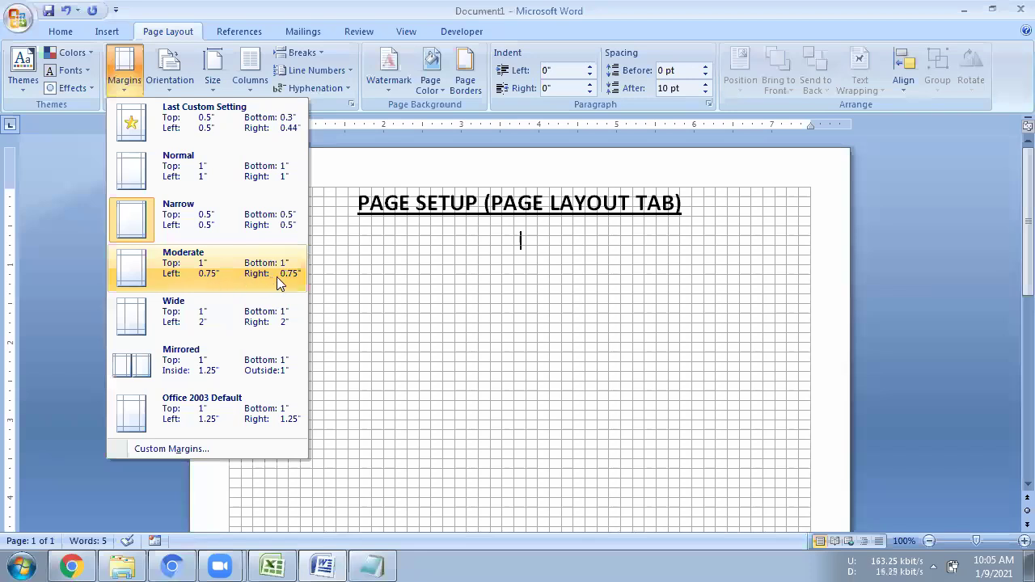
{"action": "left_click", "coordinate": [215, 265]}
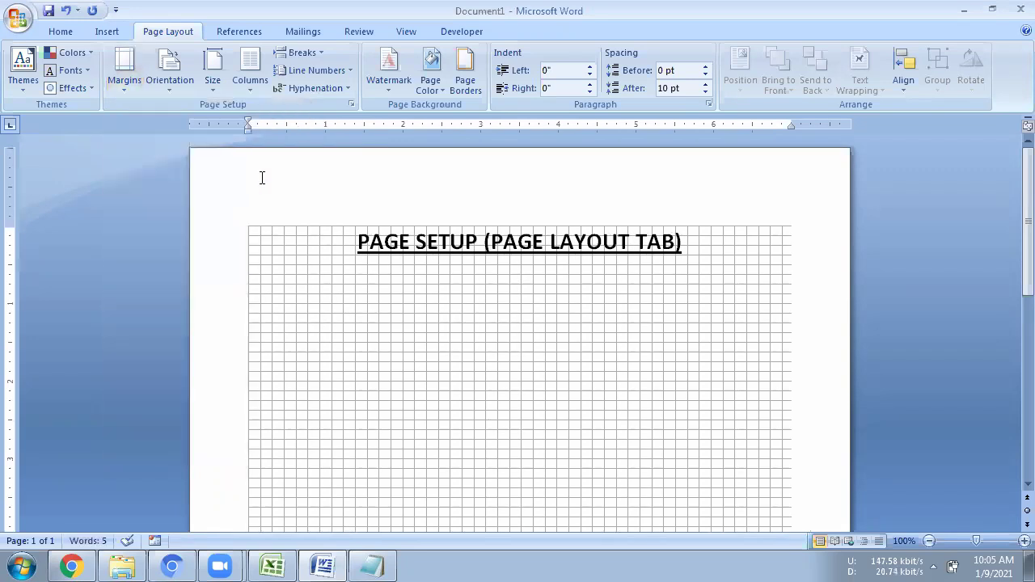
{"action": "left_click", "coordinate": [128, 87]}
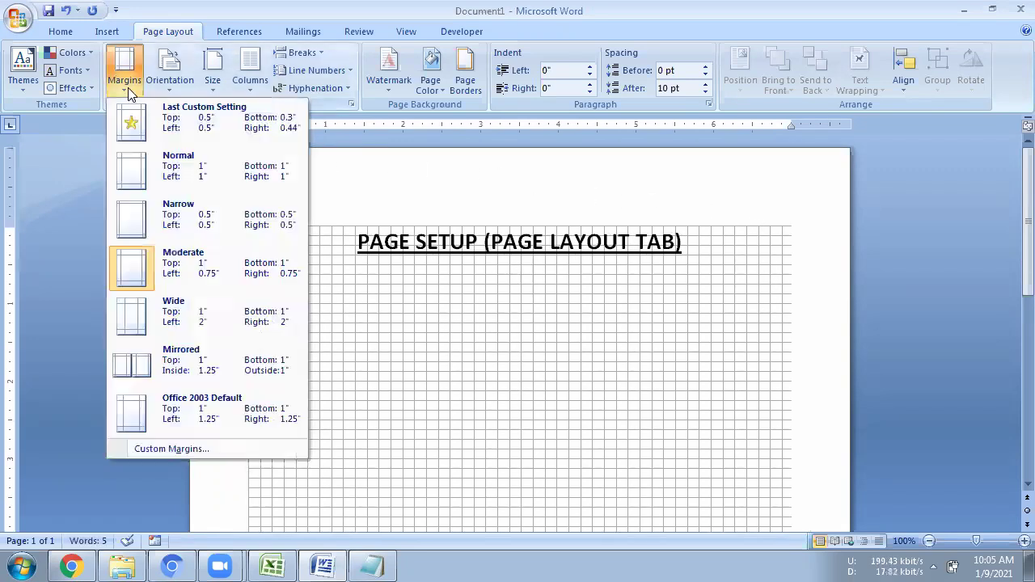
{"action": "left_click", "coordinate": [179, 309]}
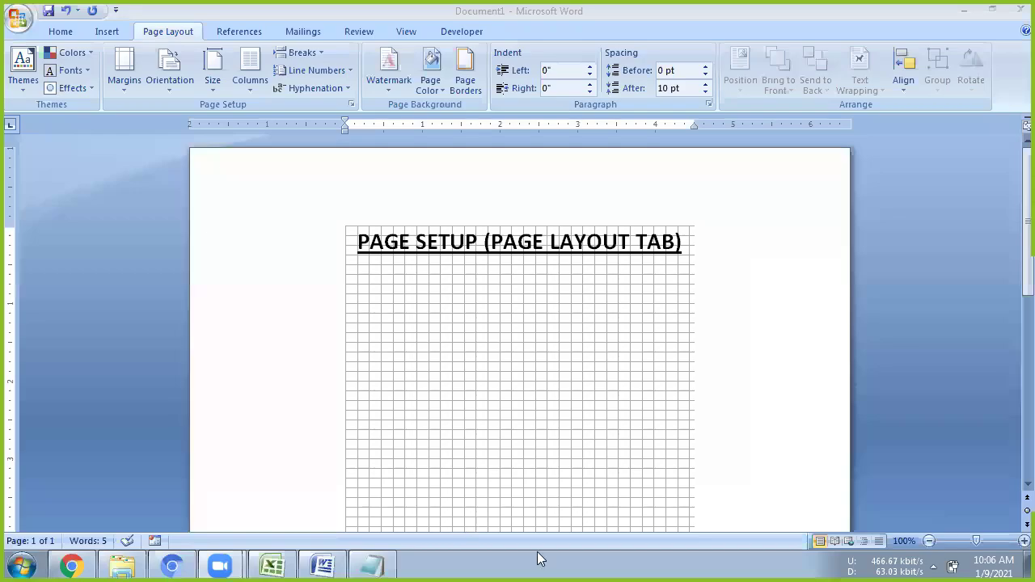
{"action": "left_click", "coordinate": [119, 131]}
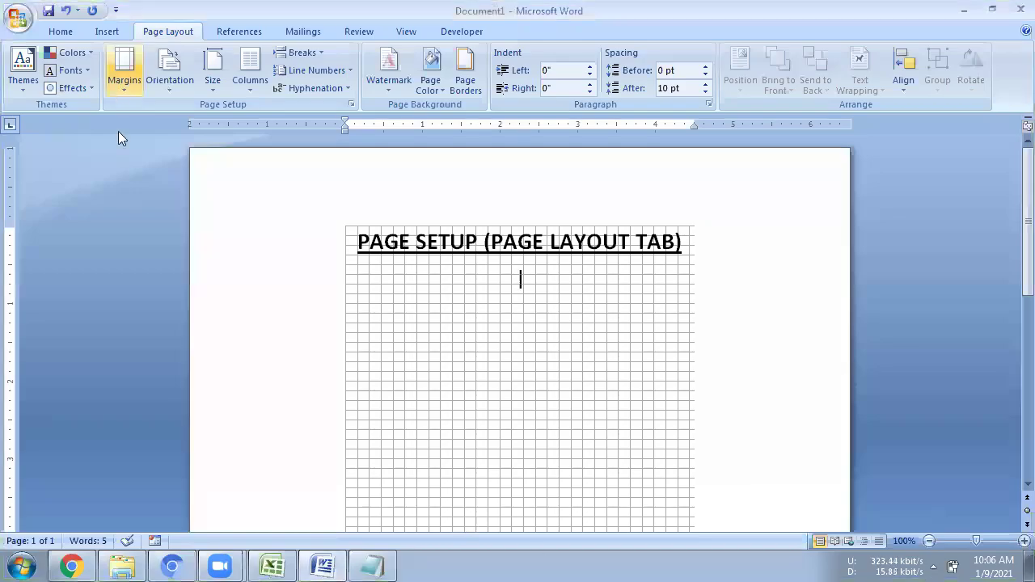
Apply the Mirrored margin preset and insert a page break below the heading, showing both pages side by side at 50% zoom
{"action": "left_click", "coordinate": [125, 91]}
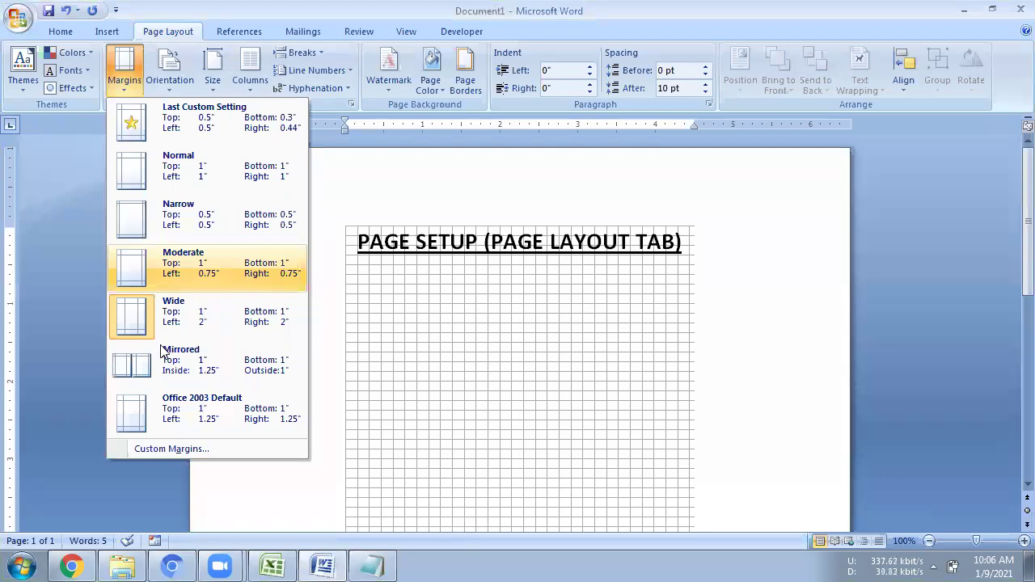
{"action": "left_click", "coordinate": [198, 366]}
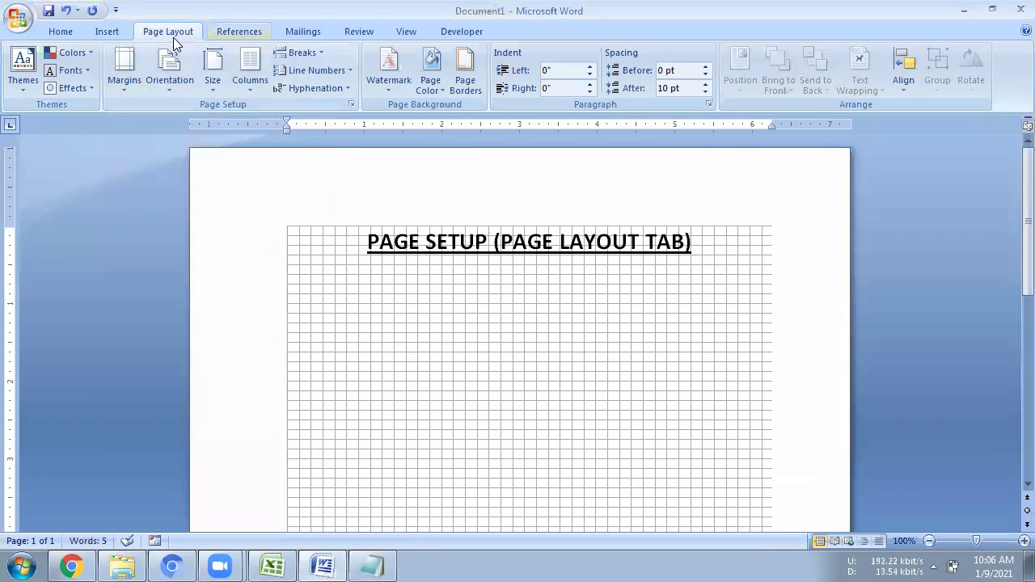
{"action": "left_click", "coordinate": [296, 52]}
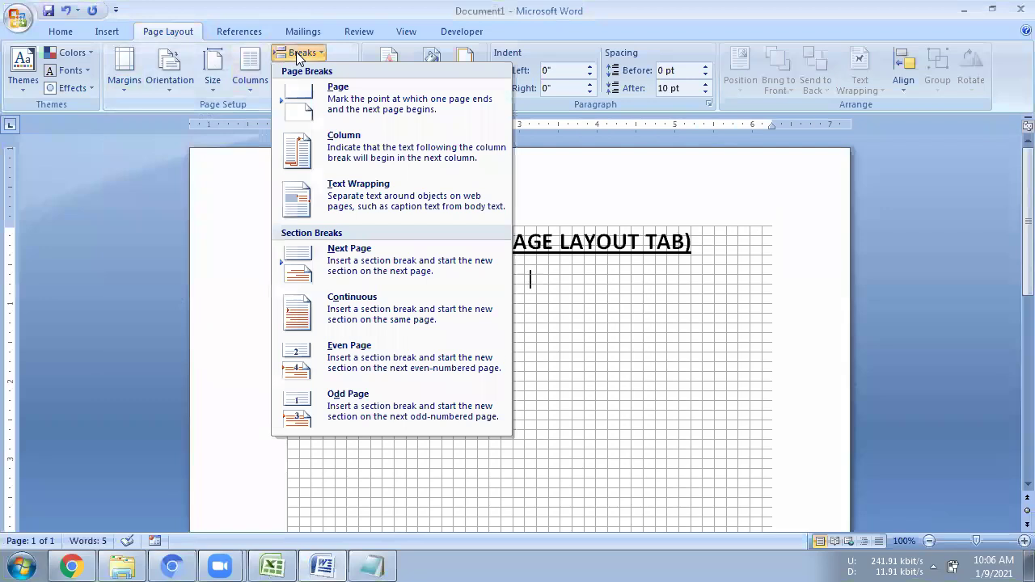
{"action": "left_click", "coordinate": [338, 103]}
{"action": "scroll", "coordinate": [716, 513], "scroll_direction": "down", "scroll_amount": 1}
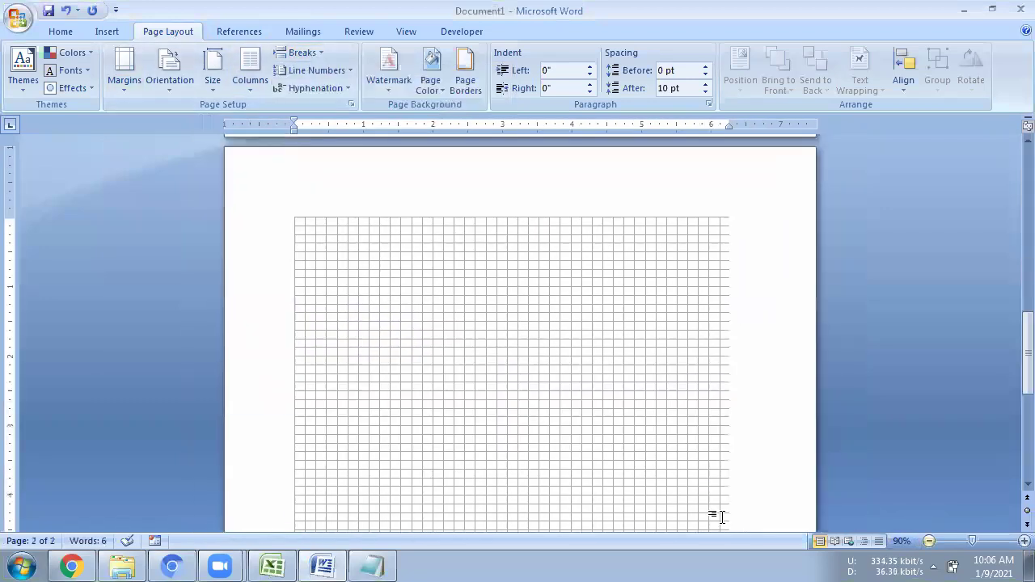
{"action": "scroll", "coordinate": [720, 516], "scroll_direction": "down", "scroll_amount": 3}
{"action": "left_click", "coordinate": [928, 540]}
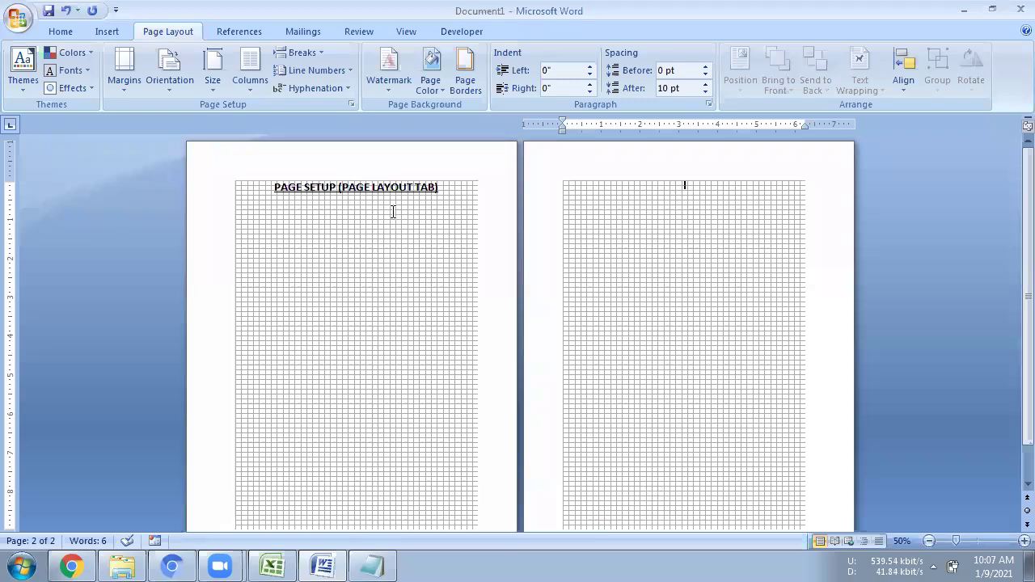
Set the document's margins to the Normal preset of 1 inch on all sides
{"action": "left_click", "coordinate": [126, 86]}
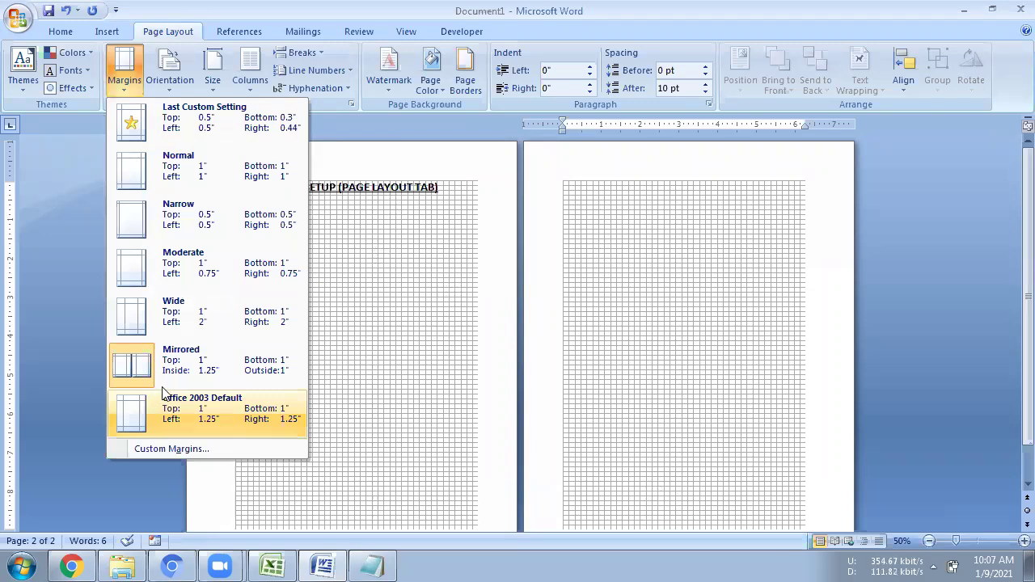
{"action": "left_click", "coordinate": [334, 115]}
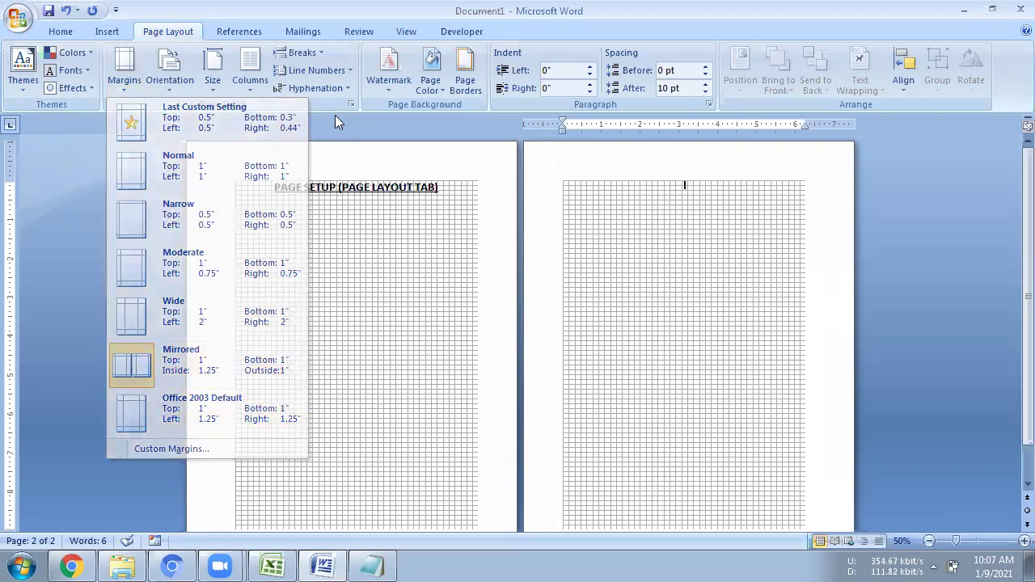
{"action": "left_click", "coordinate": [127, 84]}
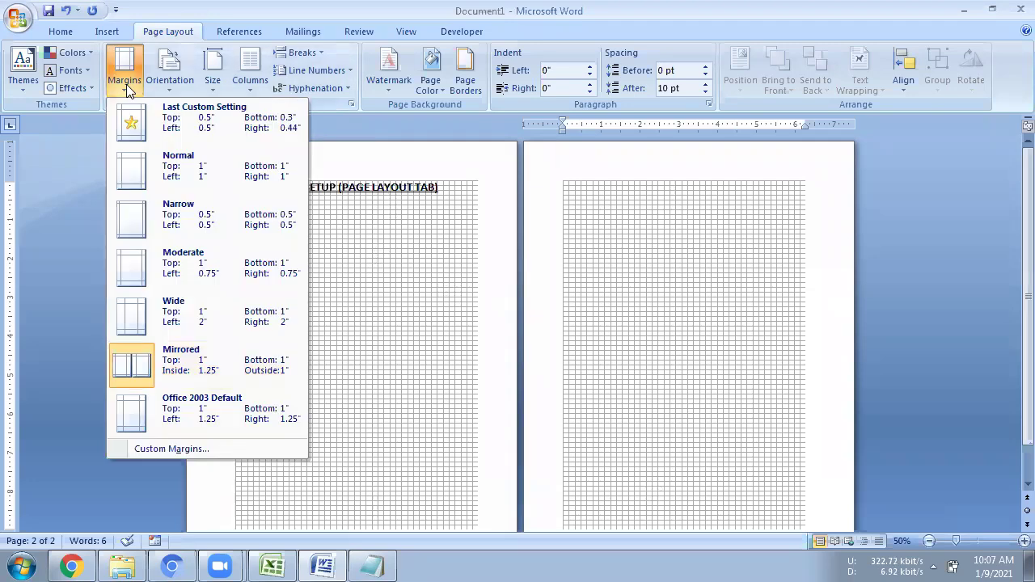
{"action": "left_click", "coordinate": [160, 170]}
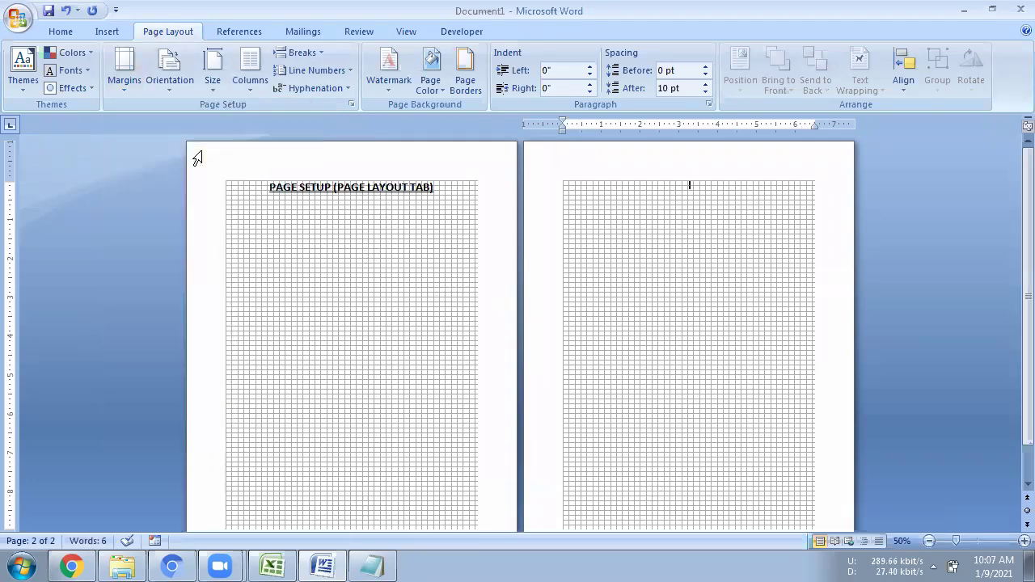
Review the margin settings in the page setup and the list of margin presets
{"action": "left_click", "coordinate": [352, 106]}
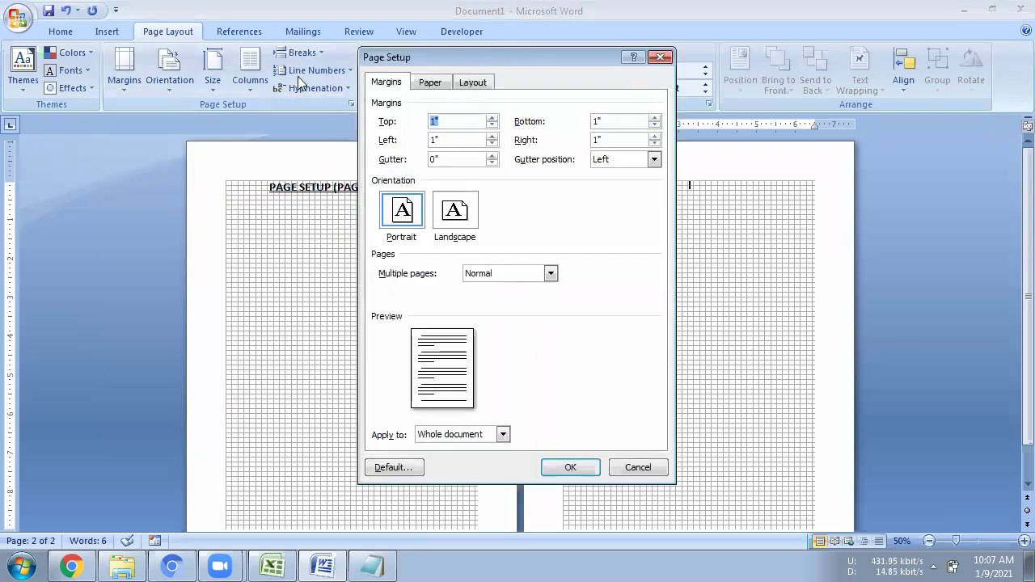
{"action": "left_click_drag", "start_coordinate": [474, 58], "coordinate": [487, 136]}
{"action": "left_click", "coordinate": [674, 136]}
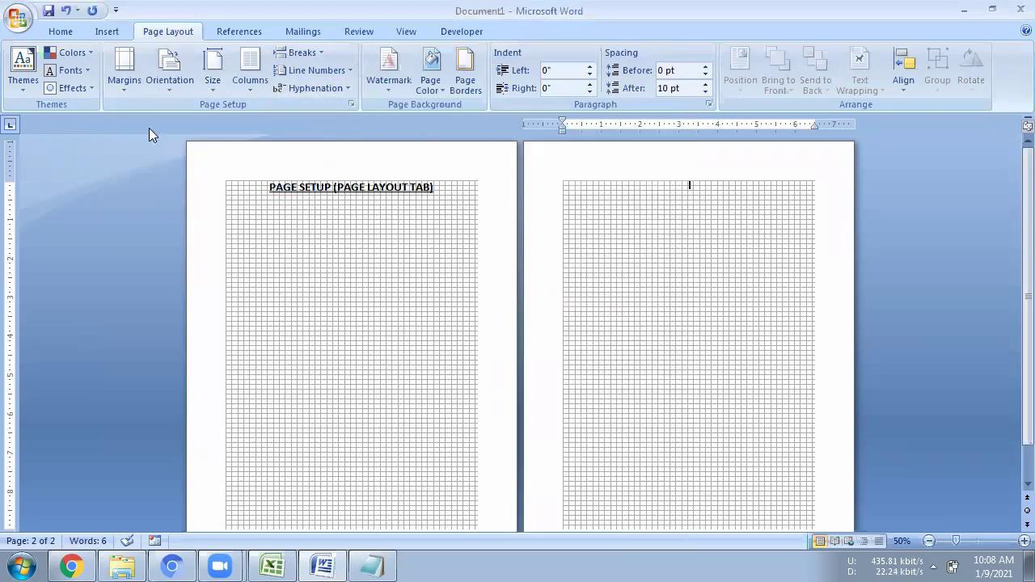
{"action": "left_click", "coordinate": [126, 89]}
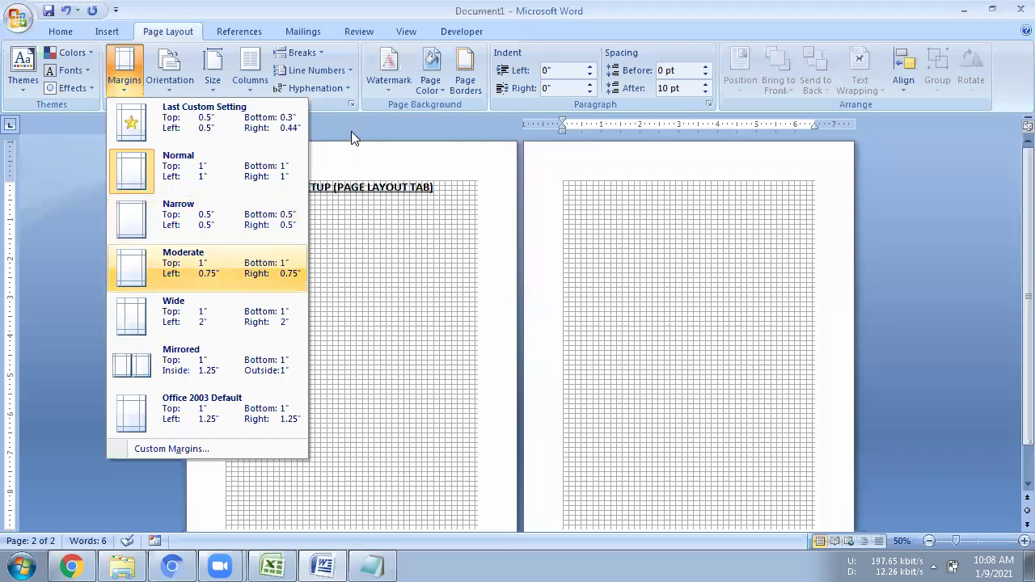
Set the whole document's top margin to 0.1 inch in the page setup
{"action": "left_click", "coordinate": [353, 102]}
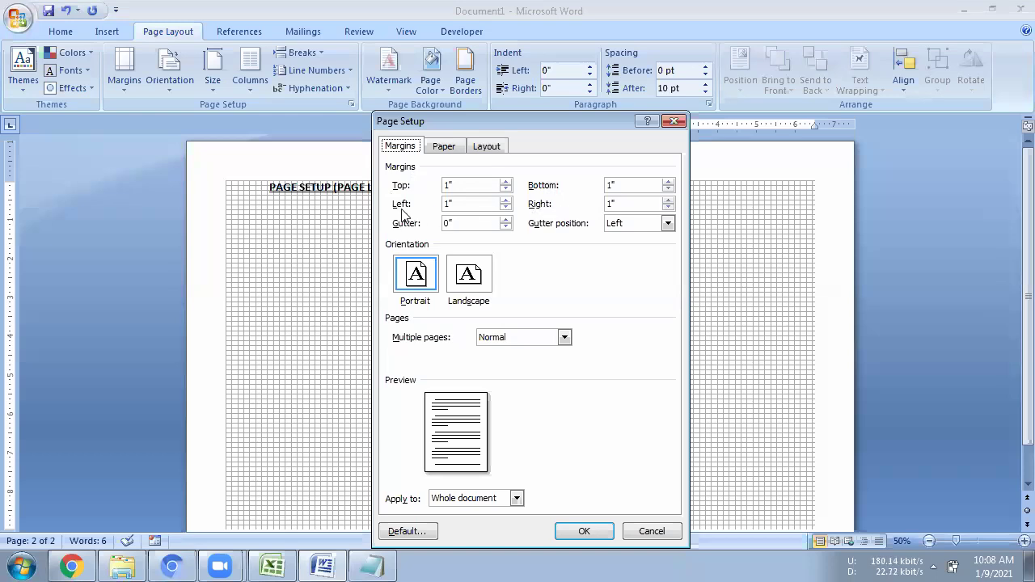
{"action": "left_click", "coordinate": [464, 184]}
{"action": "left_click_drag", "start_coordinate": [494, 123], "coordinate": [666, 147]}
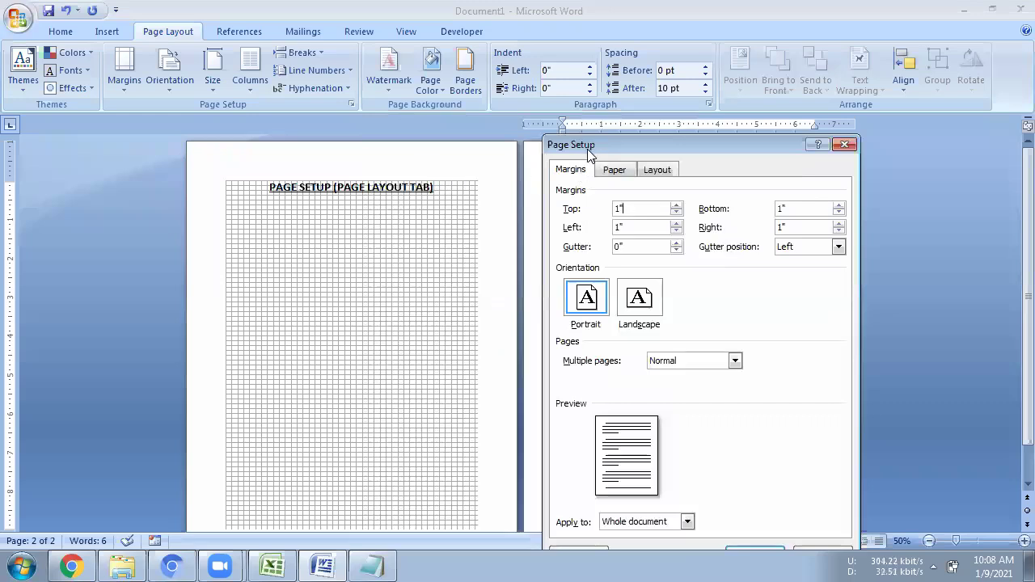
{"action": "left_click_drag", "start_coordinate": [587, 149], "coordinate": [434, 232]}
{"action": "left_click", "coordinate": [522, 298]}
{"action": "left_click", "coordinate": [522, 297]}
{"action": "left_click", "coordinate": [522, 297]}
{"action": "left_click", "coordinate": [522, 298]}
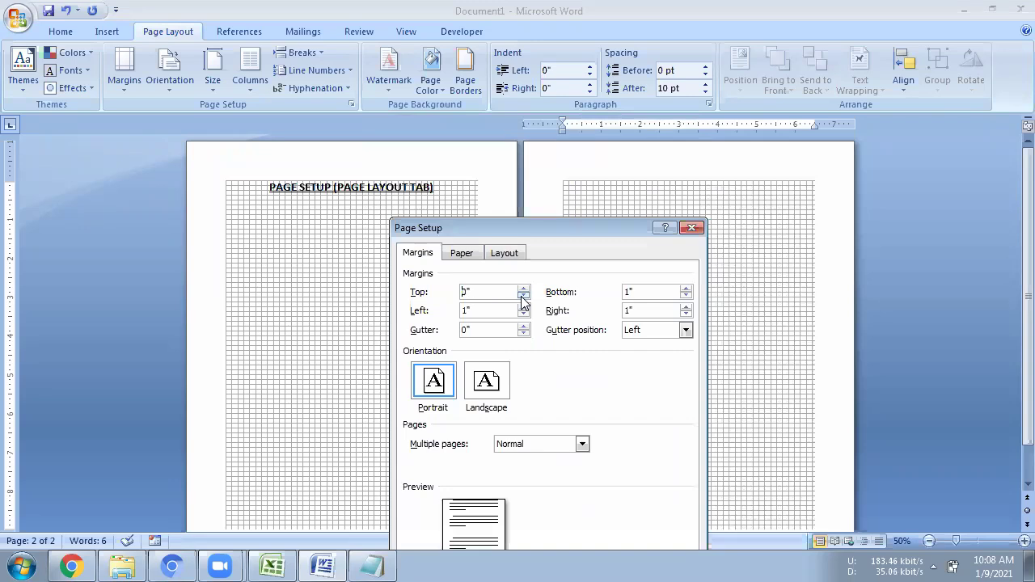
{"action": "left_click", "coordinate": [524, 289]}
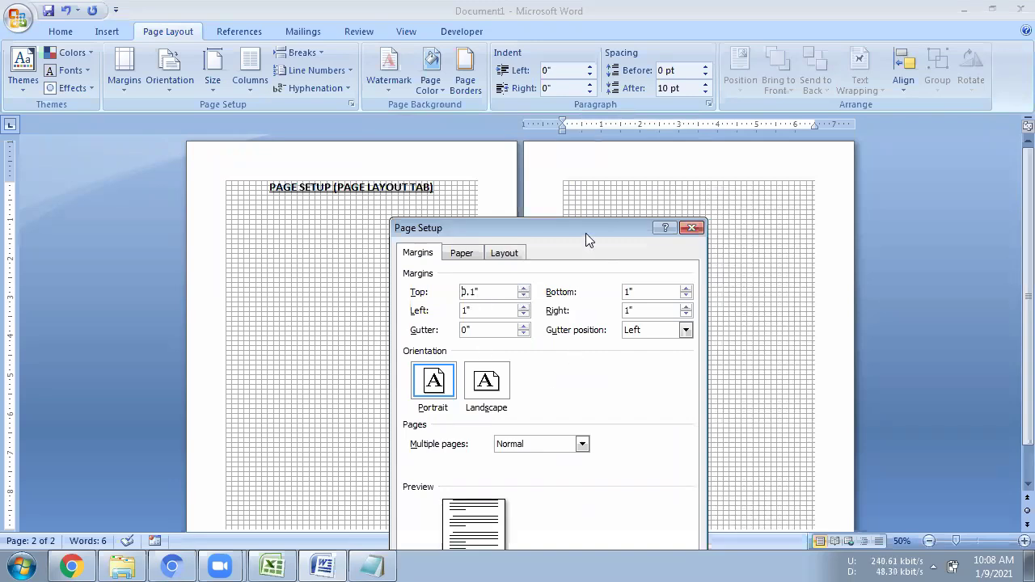
{"action": "left_click_drag", "start_coordinate": [585, 233], "coordinate": [866, 118]}
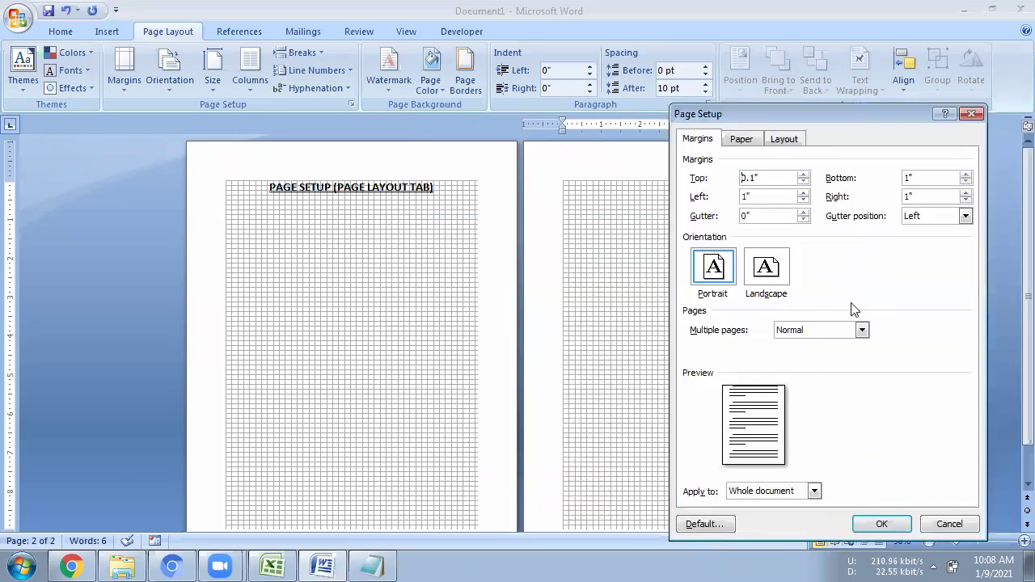
{"action": "left_click", "coordinate": [875, 520]}
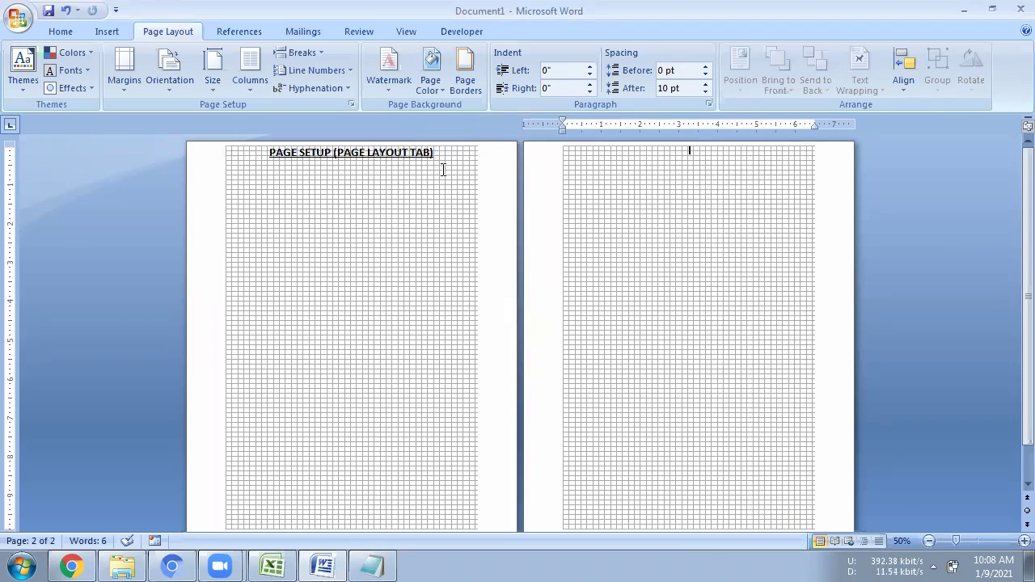
Set the whole document's top margin to 3.2 inches and place the cursor in the heading
{"action": "left_click", "coordinate": [351, 105]}
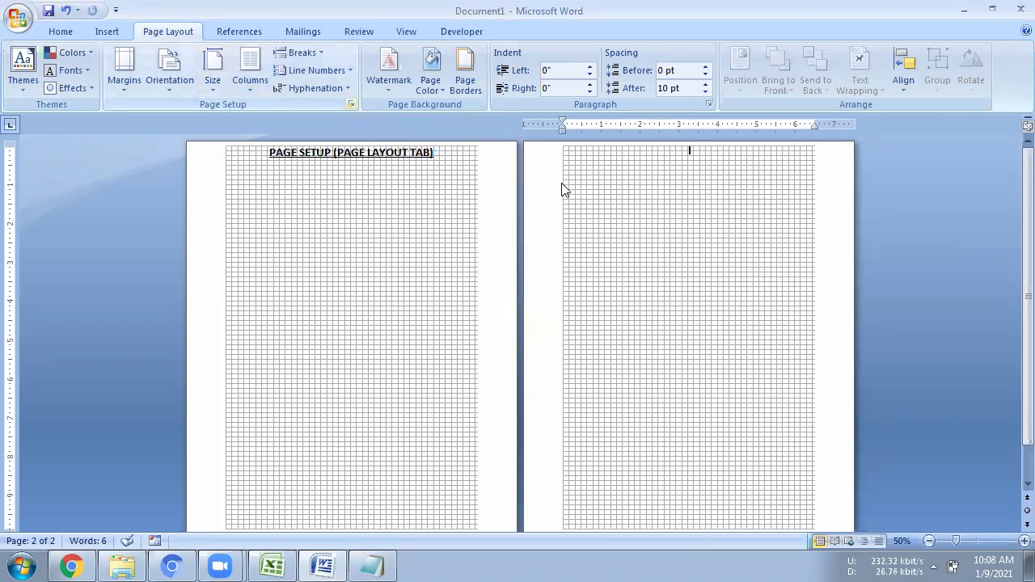
{"action": "left_click", "coordinate": [803, 177]}
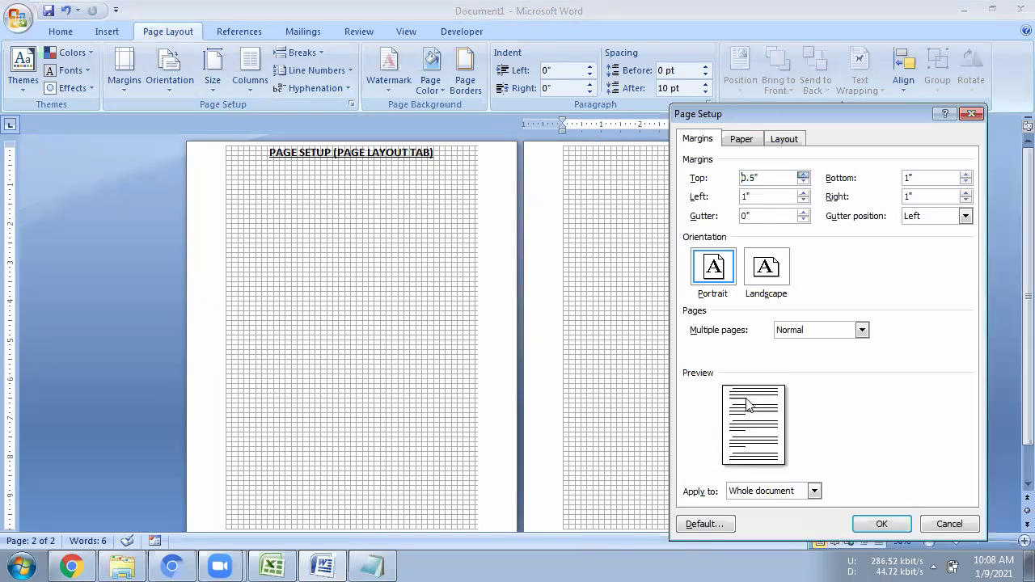
{"action": "left_click", "coordinate": [803, 176]}
{"action": "left_click", "coordinate": [803, 175]}
{"action": "left_click", "coordinate": [803, 175]}
{"action": "left_click", "coordinate": [803, 176]}
{"action": "left_click", "coordinate": [803, 175]}
{"action": "left_click", "coordinate": [803, 176]}
{"action": "left_click", "coordinate": [803, 175]}
{"action": "left_click", "coordinate": [803, 176]}
{"action": "left_click", "coordinate": [803, 175]}
{"action": "left_click", "coordinate": [803, 176]}
{"action": "left_click", "coordinate": [803, 176]}
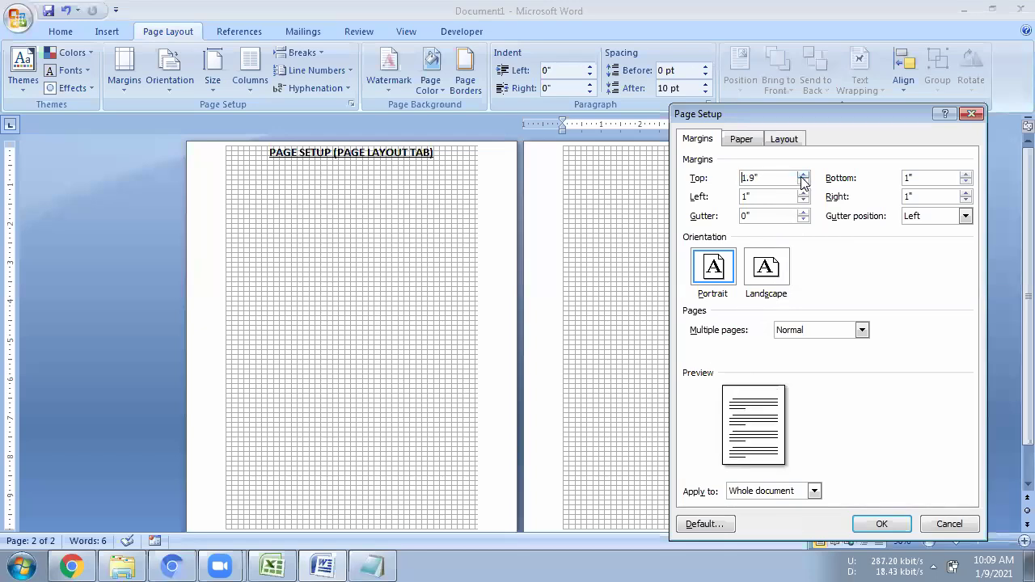
{"action": "left_click", "coordinate": [803, 175]}
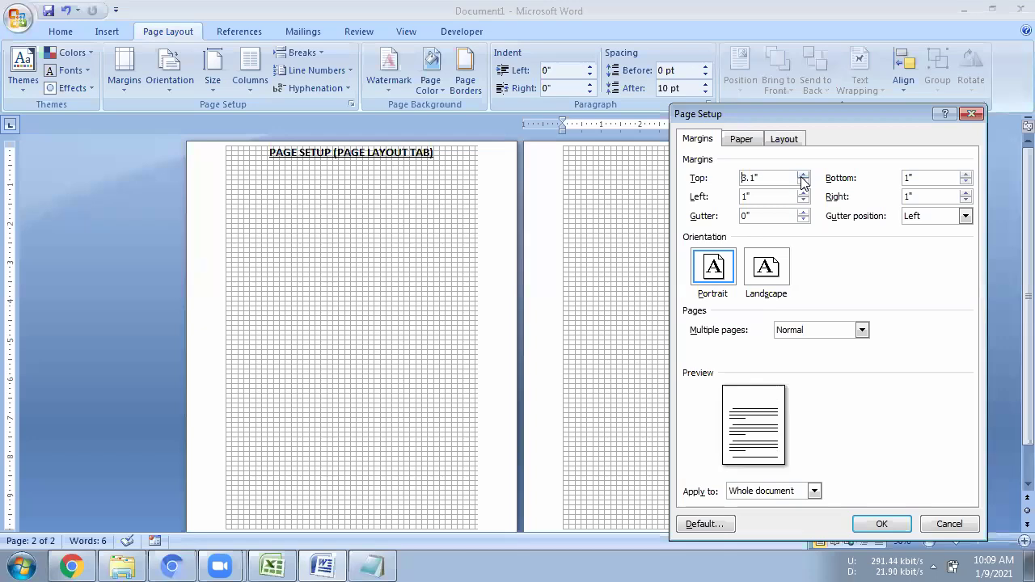
{"action": "left_click", "coordinate": [877, 524]}
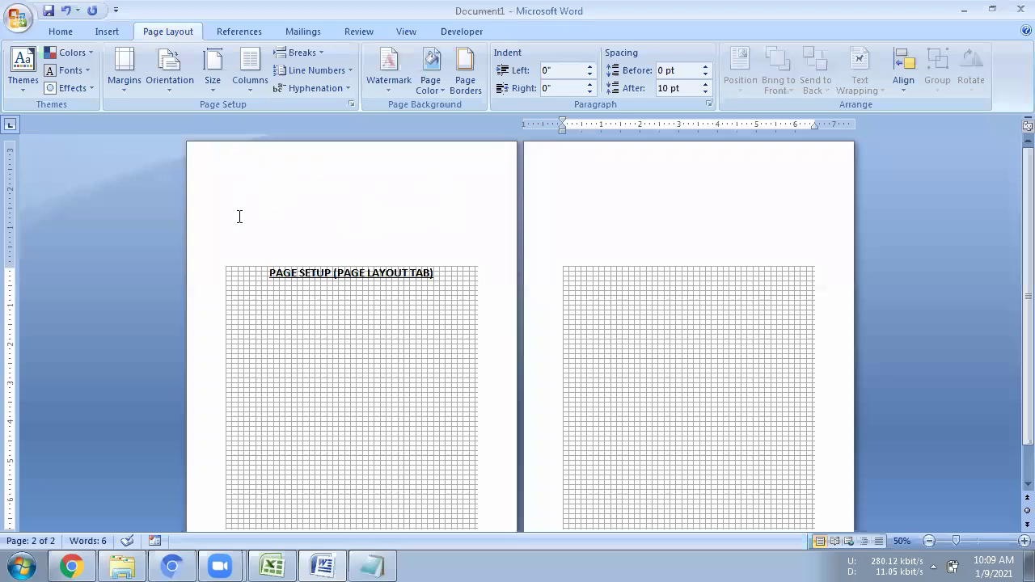
{"action": "left_click", "coordinate": [404, 225]}
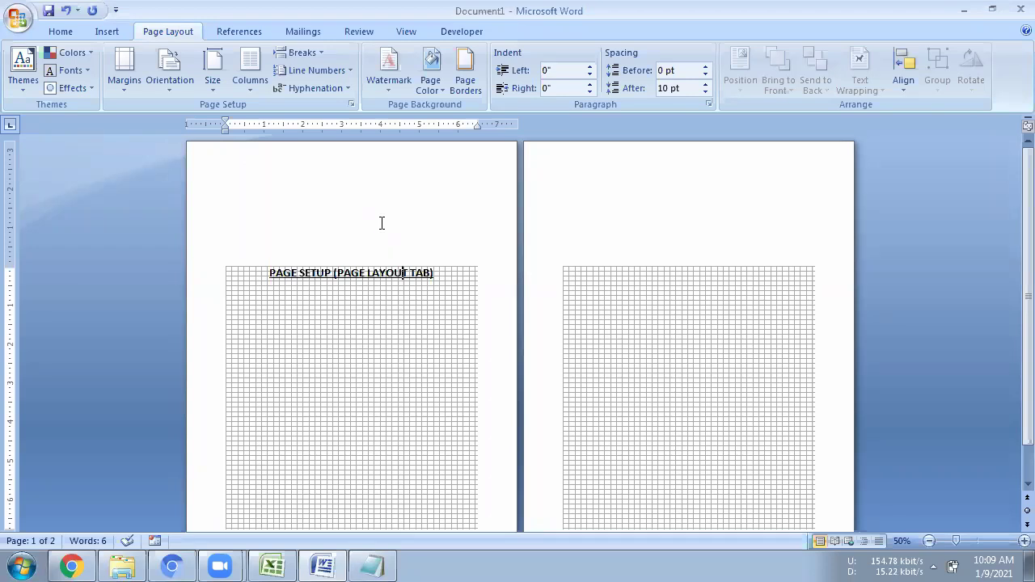
Check the last custom setting among the margin presets and the matching margin values in the page setup
{"action": "left_click", "coordinate": [129, 88]}
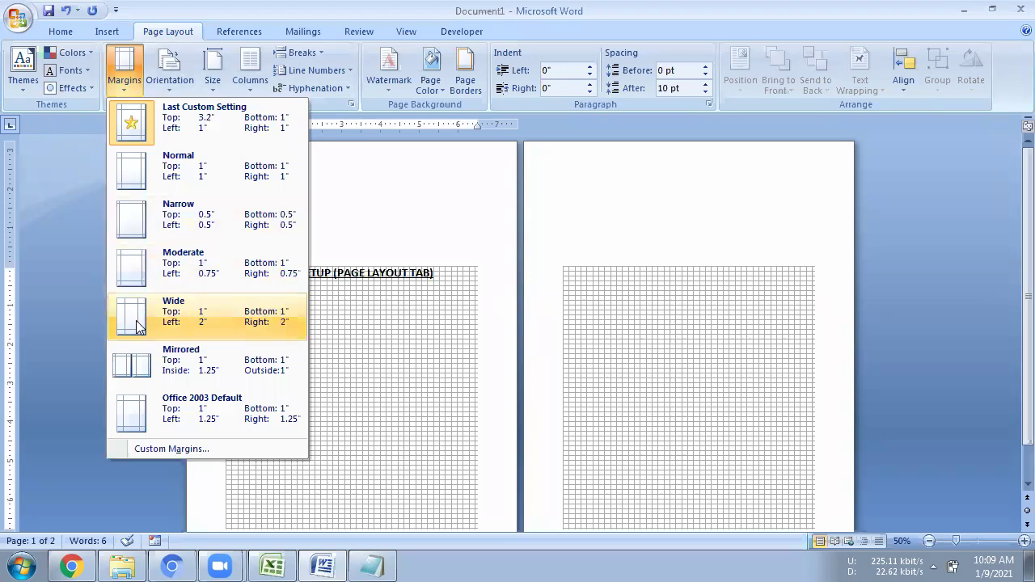
{"action": "left_click", "coordinate": [371, 196]}
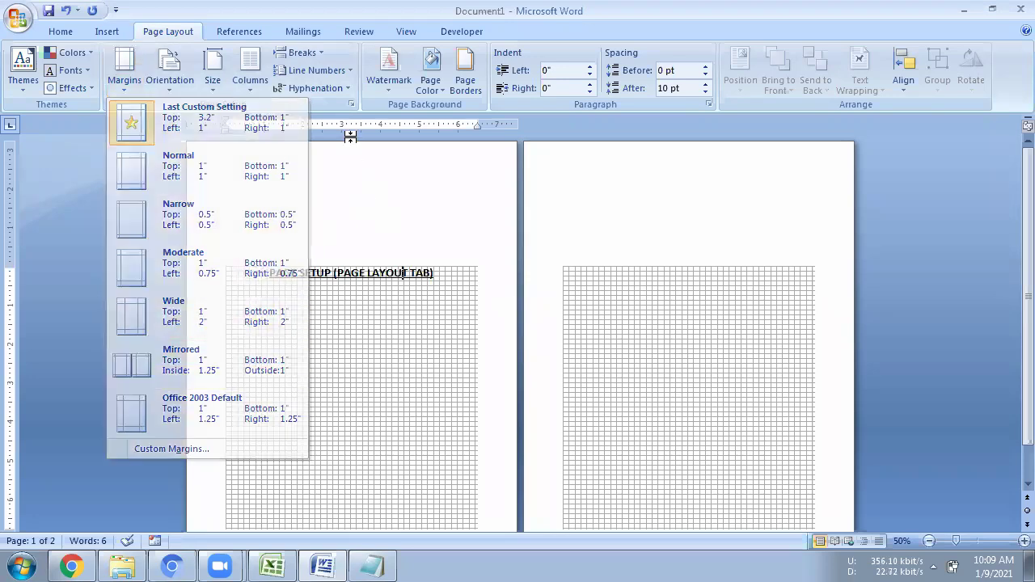
{"action": "left_click", "coordinate": [351, 105]}
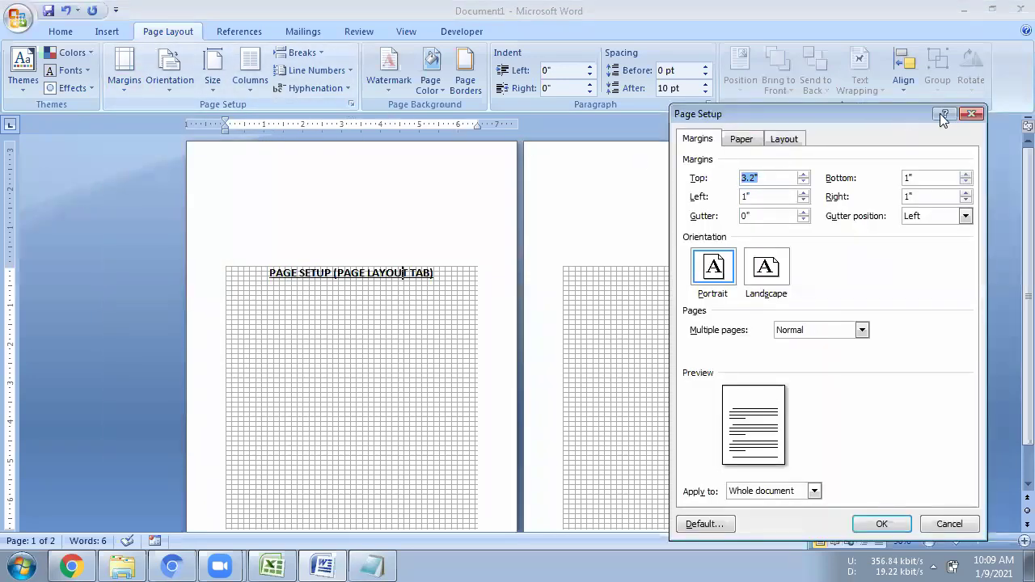
{"action": "left_click", "coordinate": [893, 525]}
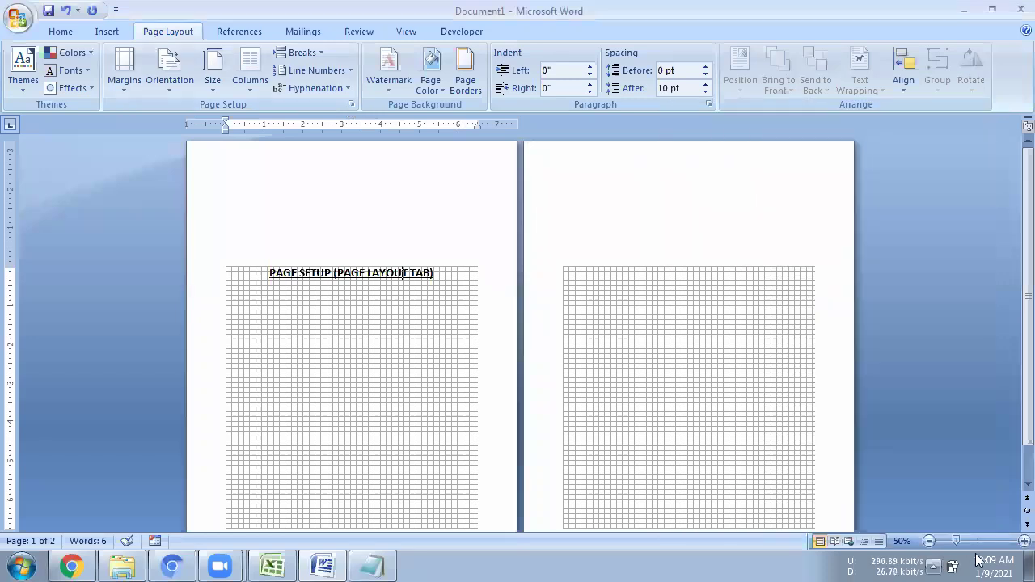
Reduce the top margin to about 0.88 inch by moving its boundary on the vertical ruler
{"action": "left_click", "coordinate": [1024, 541]}
{"action": "left_click", "coordinate": [1023, 541]}
{"action": "left_click", "coordinate": [1023, 541]}
{"action": "left_click", "coordinate": [1024, 541]}
{"action": "left_click", "coordinate": [1023, 541]}
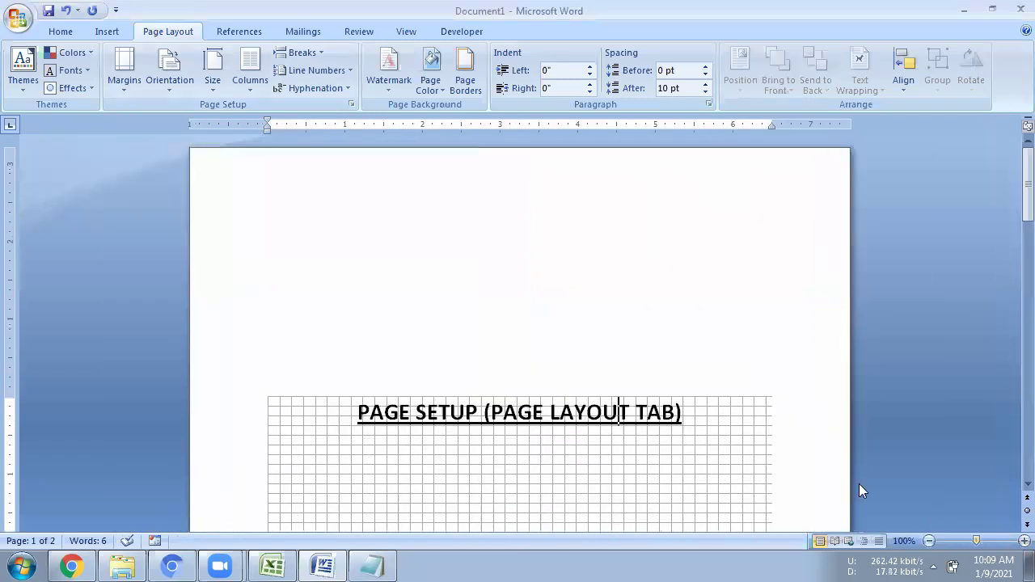
{"action": "left_click", "coordinate": [332, 412]}
{"action": "left_click_drag", "start_coordinate": [10, 396], "coordinate": [19, 214]}
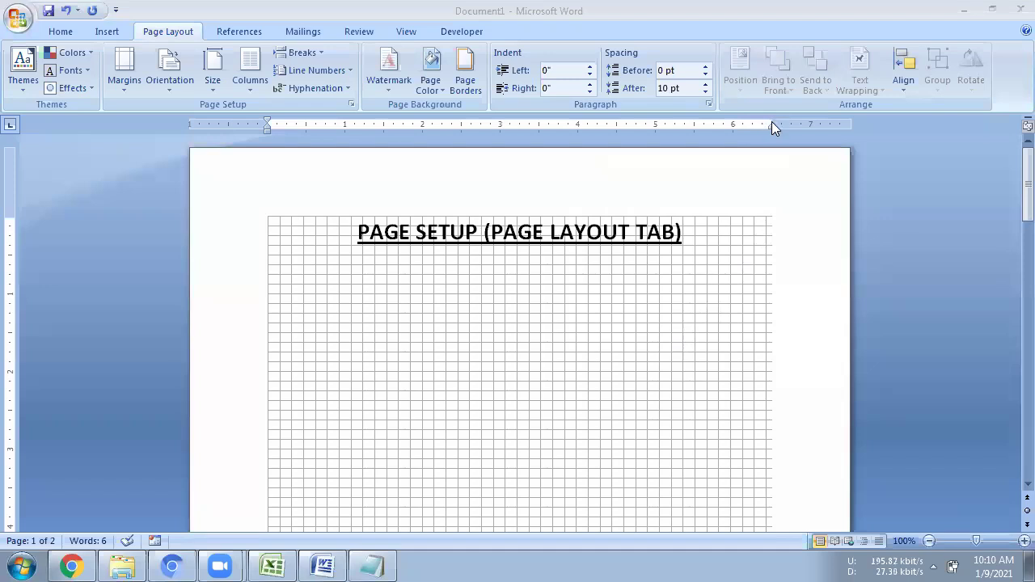
Move the right margin boundary on the horizontal ruler near the page edge, then back inwards to about 0.78 inch
{"action": "left_click_drag", "start_coordinate": [771, 123], "coordinate": [832, 124]}
{"action": "left_click_drag", "start_coordinate": [835, 124], "coordinate": [835, 124]}
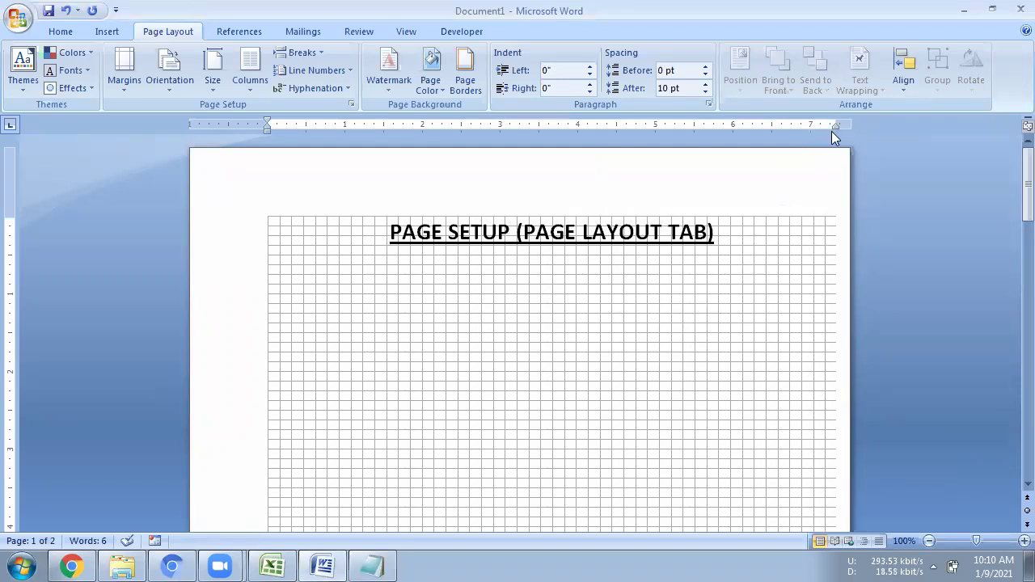
{"action": "left_click_drag", "start_coordinate": [835, 121], "coordinate": [791, 122]}
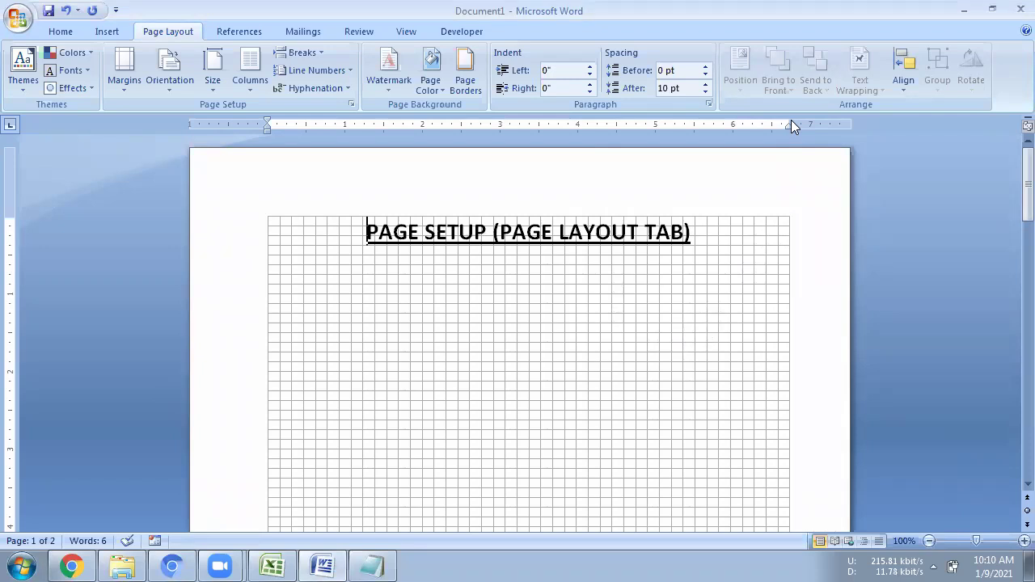
Examine the custom margin values and the gutter setting in the page setup
{"action": "left_click", "coordinate": [123, 90]}
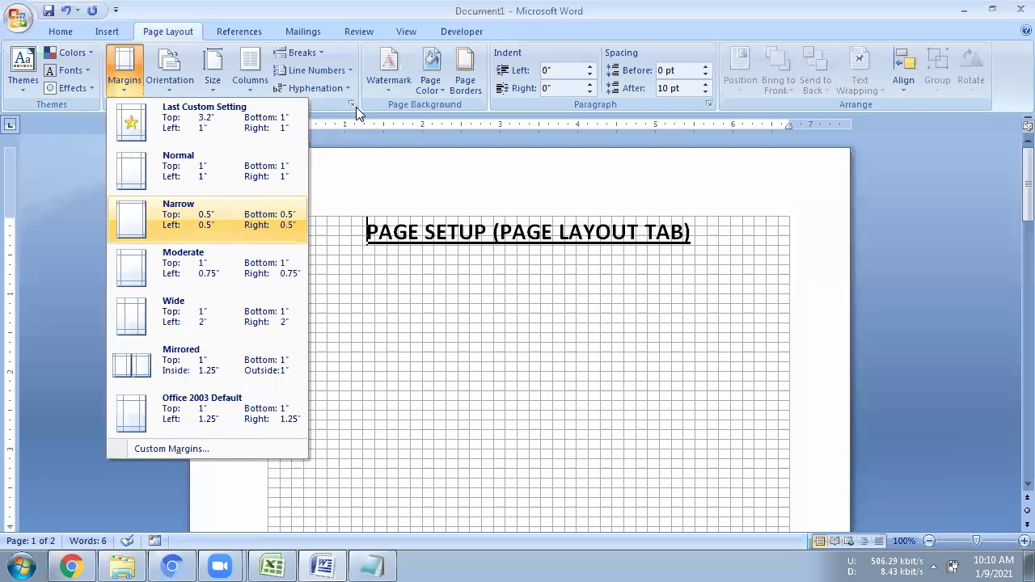
{"action": "double_click", "coordinate": [813, 121]}
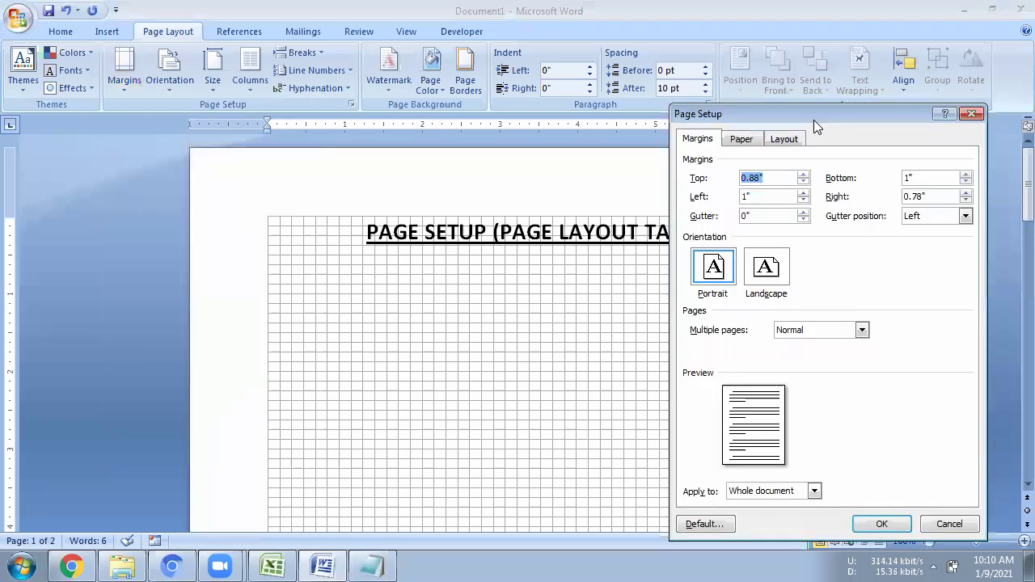
{"action": "left_click", "coordinate": [885, 111]}
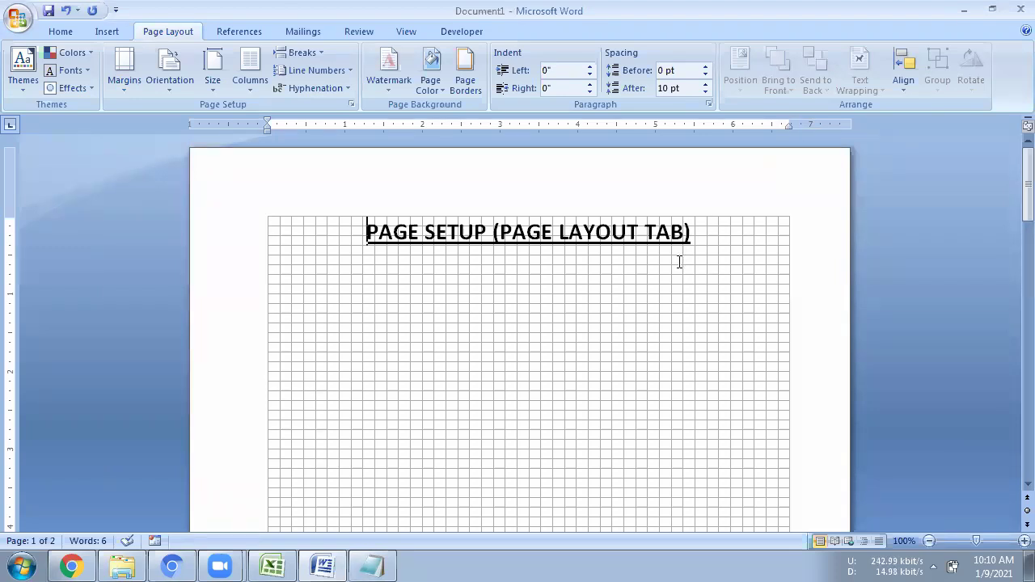
{"action": "left_click", "coordinate": [121, 93]}
{"action": "left_click", "coordinate": [169, 448]}
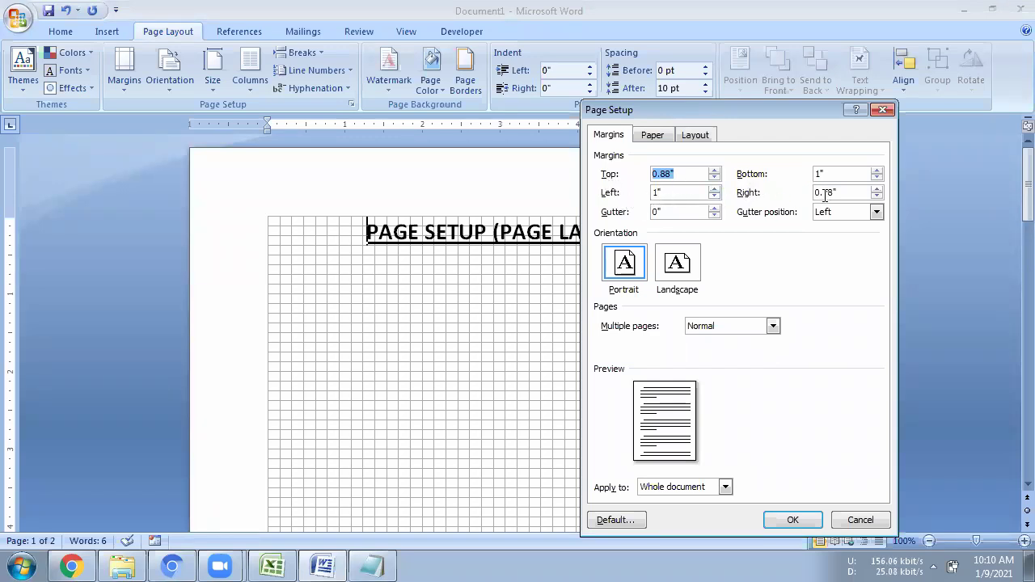
{"action": "left_click", "coordinate": [669, 212]}
{"action": "left_click", "coordinate": [883, 110]}
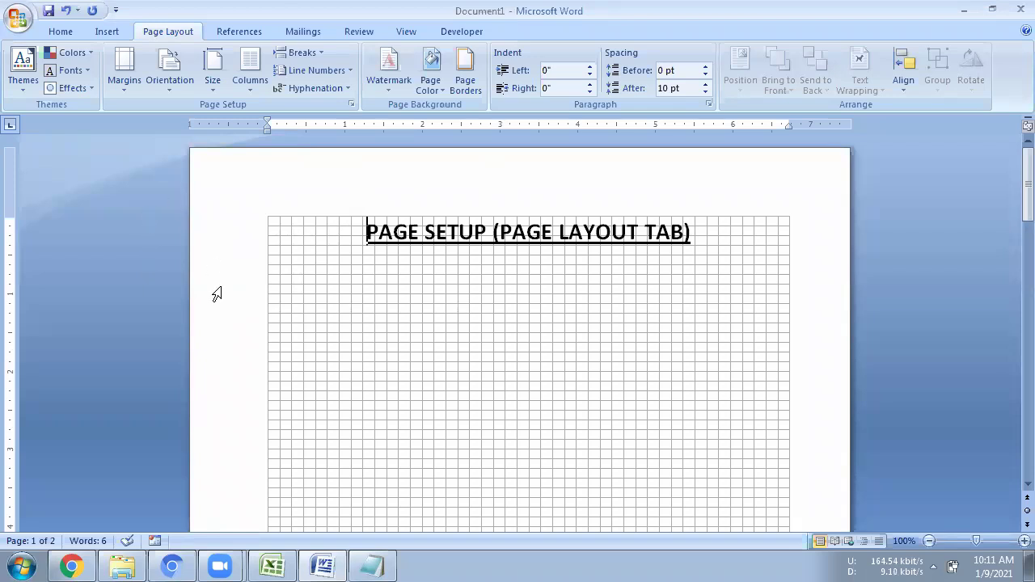
Add a 0.5 inch gutter at the Left position for the whole document
{"action": "left_click", "coordinate": [354, 103]}
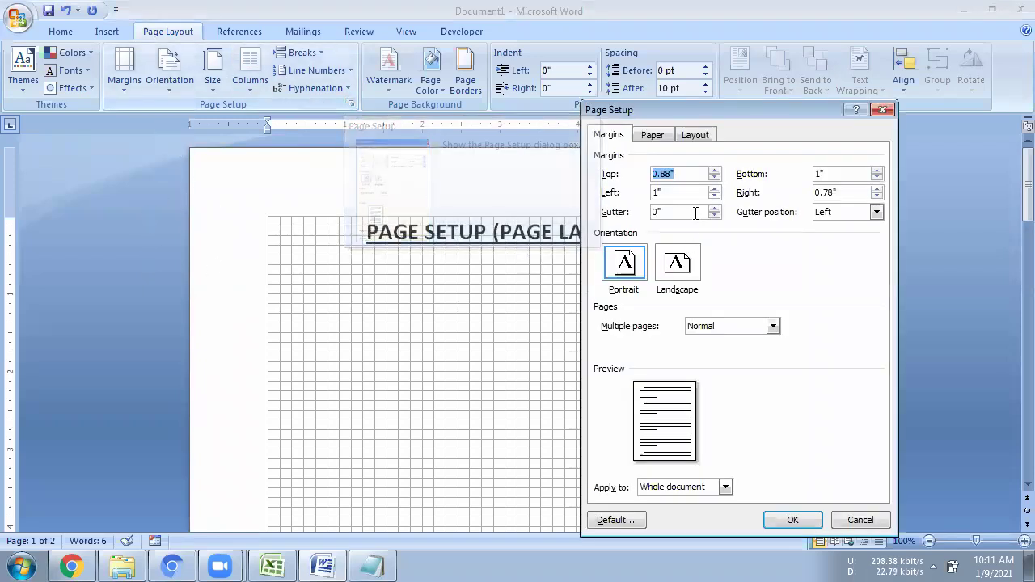
{"action": "left_click", "coordinate": [714, 208]}
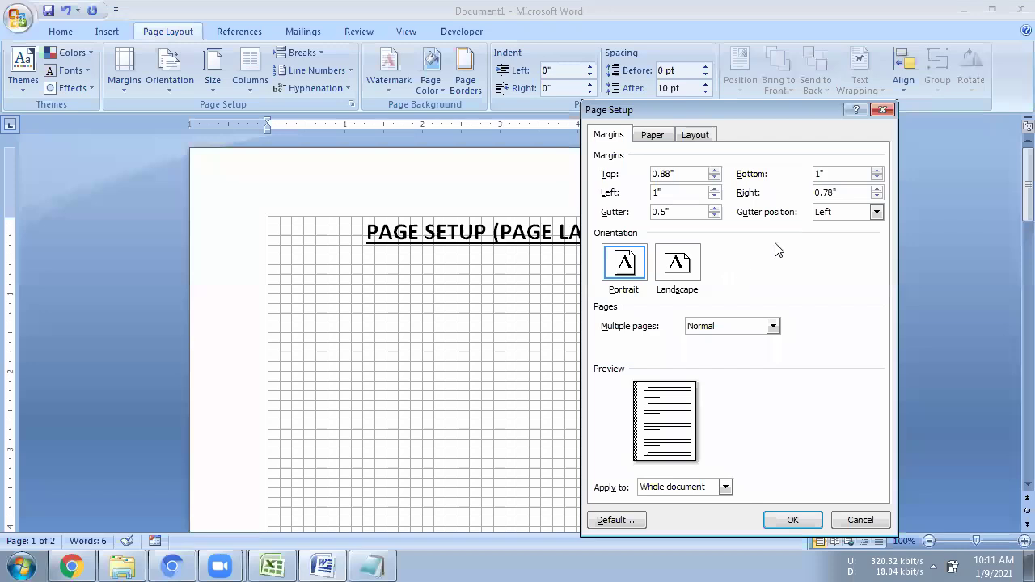
{"action": "left_click", "coordinate": [828, 214]}
{"action": "left_click", "coordinate": [829, 218]}
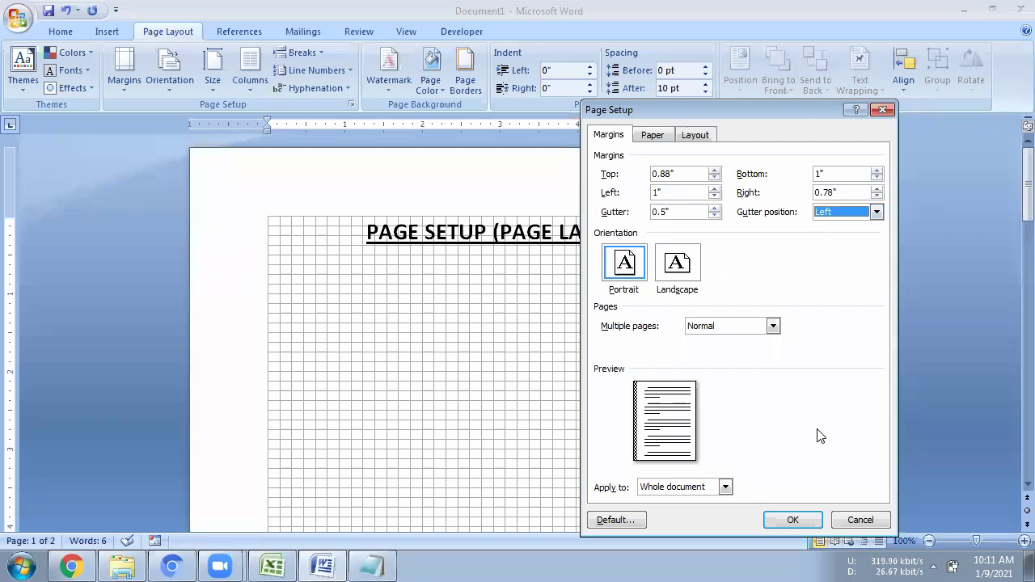
{"action": "left_click", "coordinate": [791, 518]}
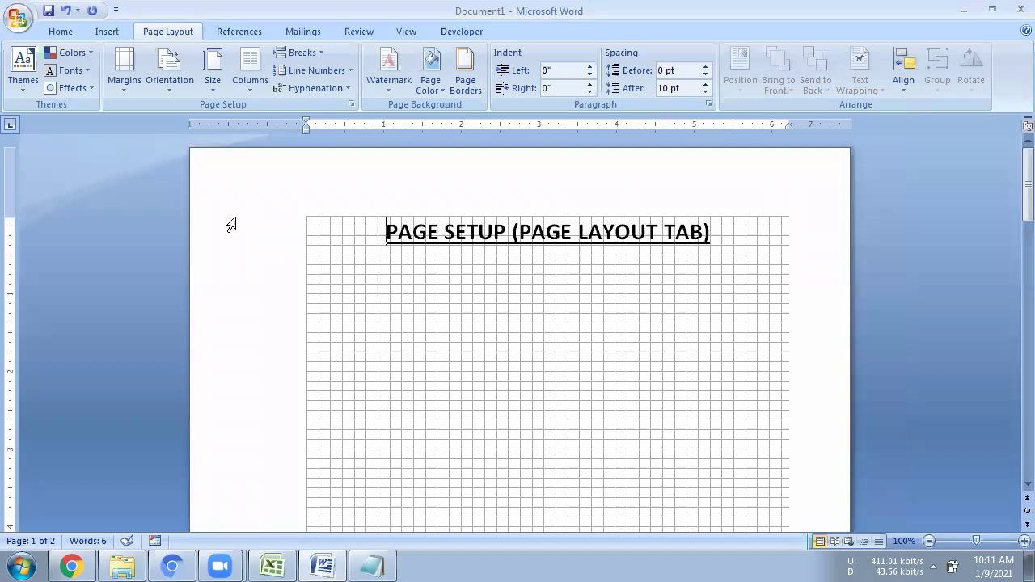
Change the gutter position to Top for the whole document
{"action": "left_click", "coordinate": [354, 106]}
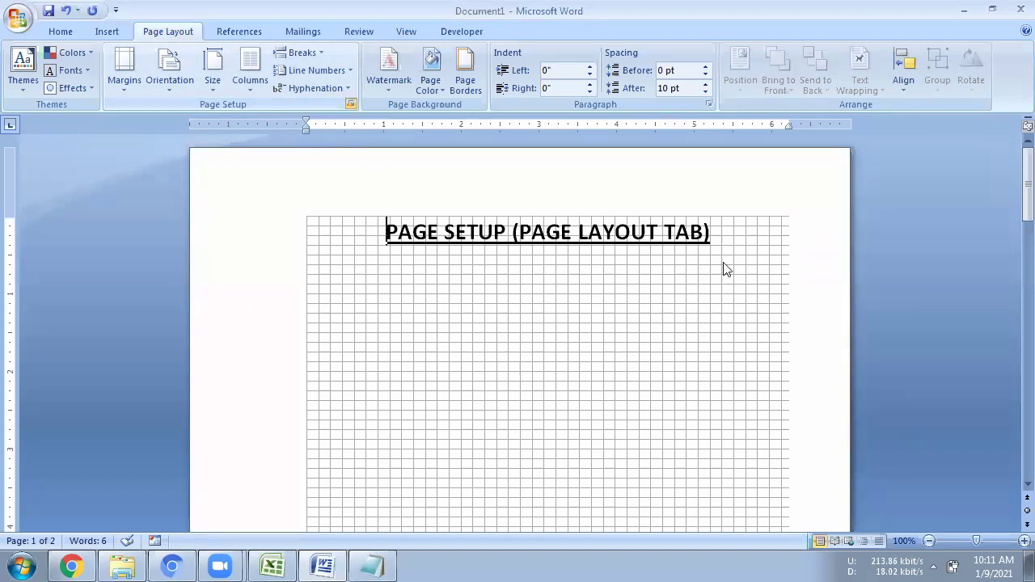
{"action": "left_click", "coordinate": [876, 212]}
{"action": "left_click", "coordinate": [829, 238]}
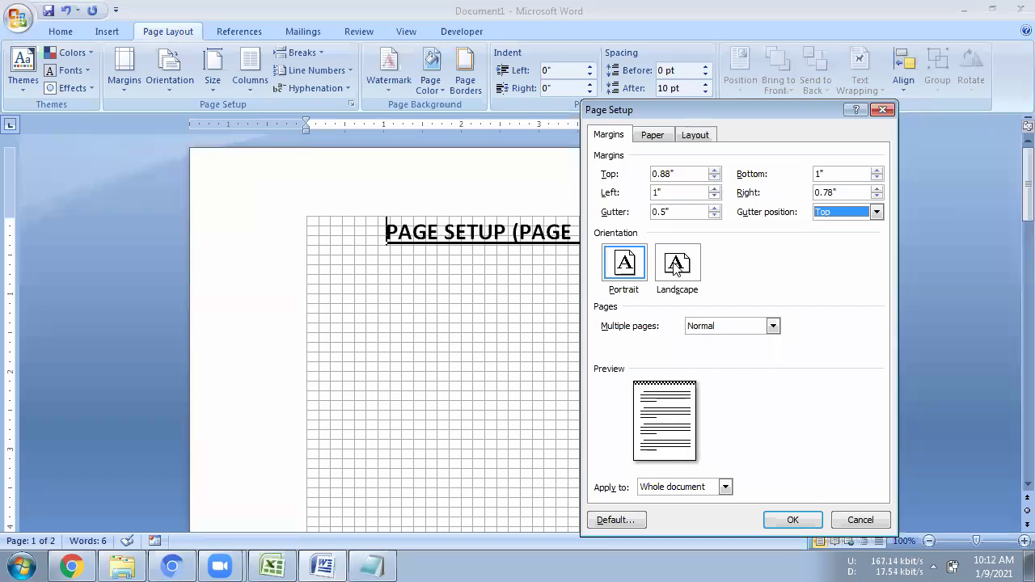
{"action": "left_click", "coordinate": [786, 520]}
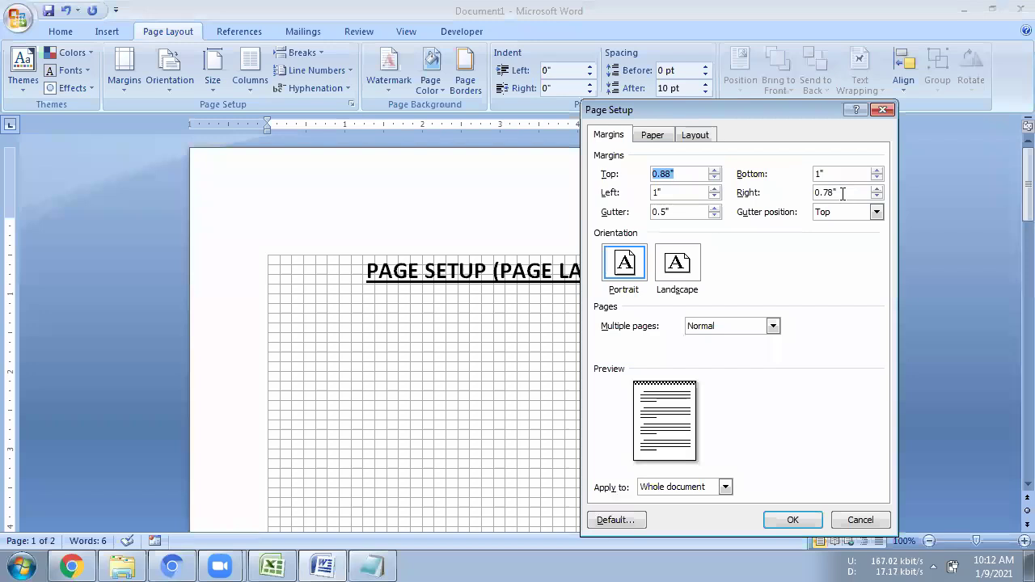
Apply the Normal margin preset of 1 inch on all sides and check the margin values in the page setup
{"action": "left_click", "coordinate": [882, 109]}
{"action": "left_click", "coordinate": [143, 89]}
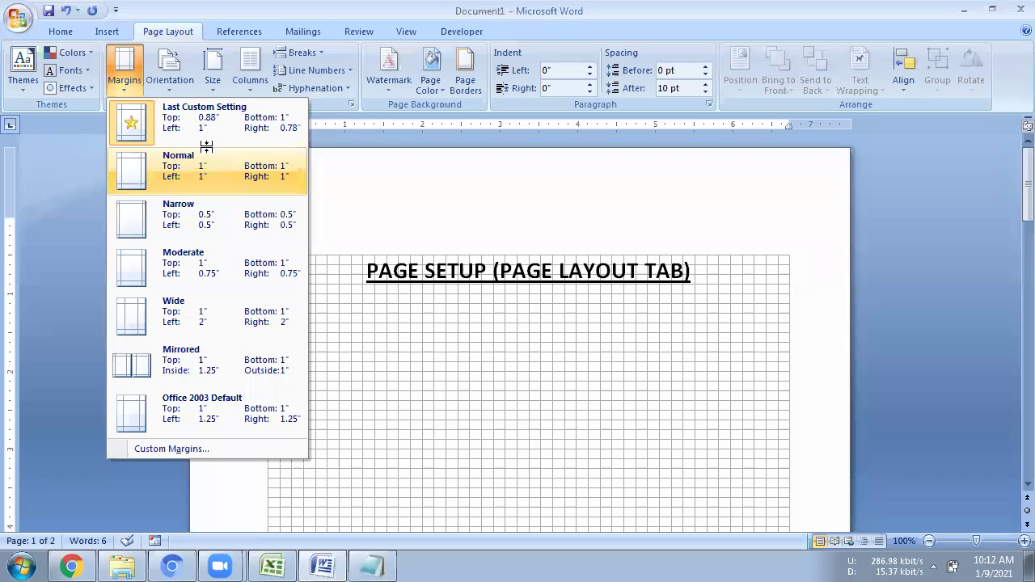
{"action": "left_click", "coordinate": [351, 102]}
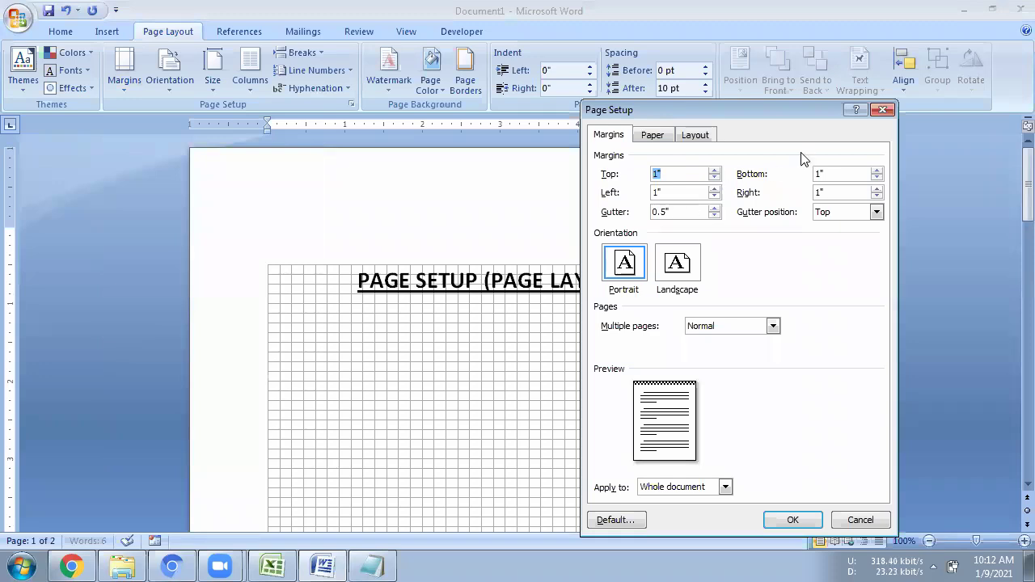
{"action": "left_click", "coordinate": [882, 109]}
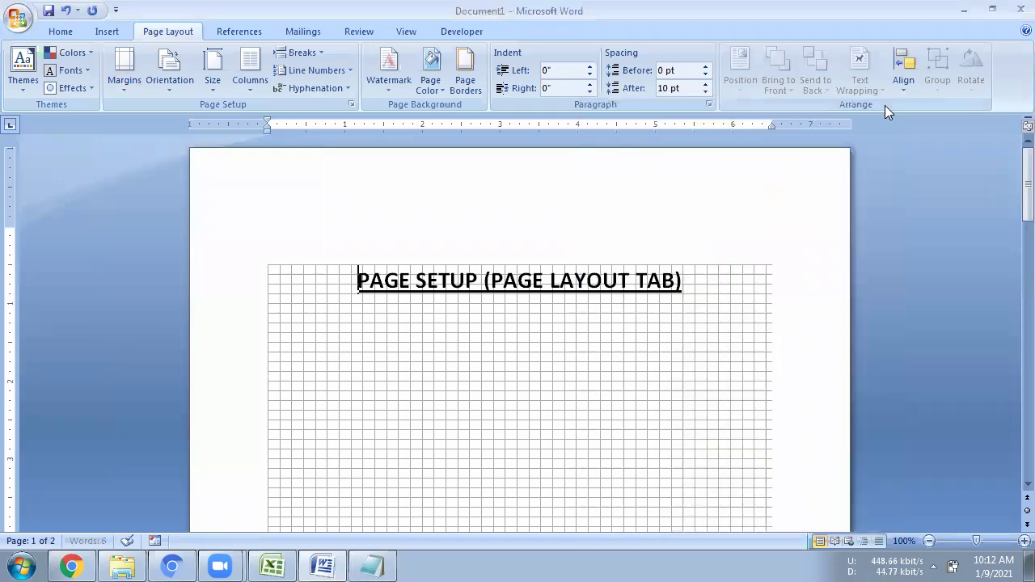
{"action": "left_click", "coordinate": [116, 85]}
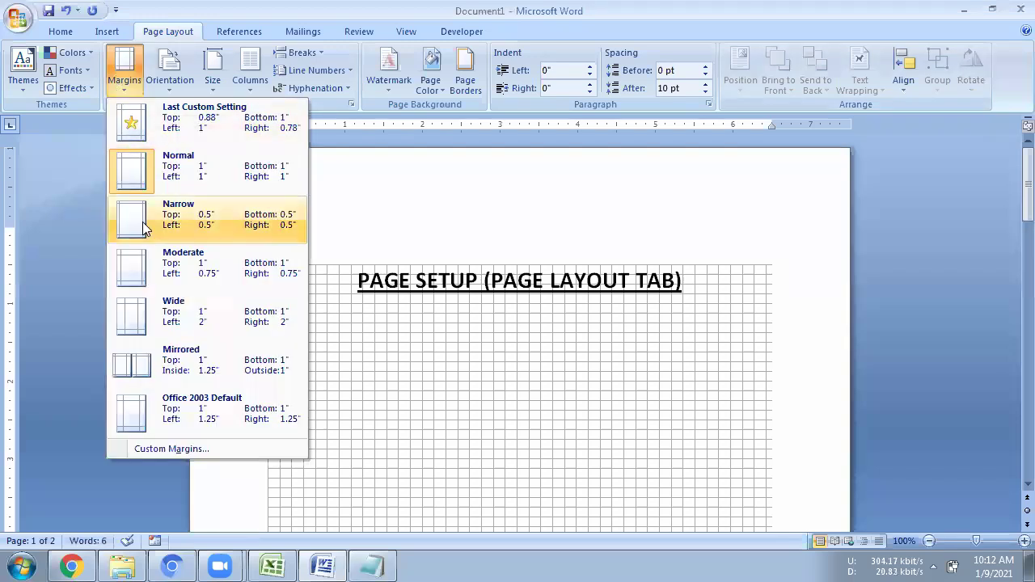
{"action": "left_click", "coordinate": [350, 105]}
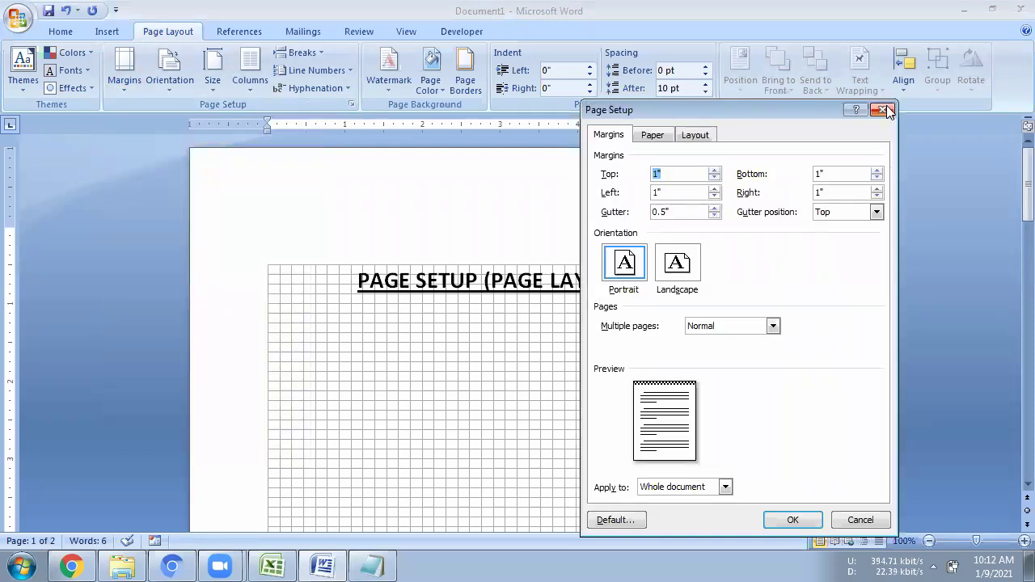
{"action": "left_click", "coordinate": [883, 110]}
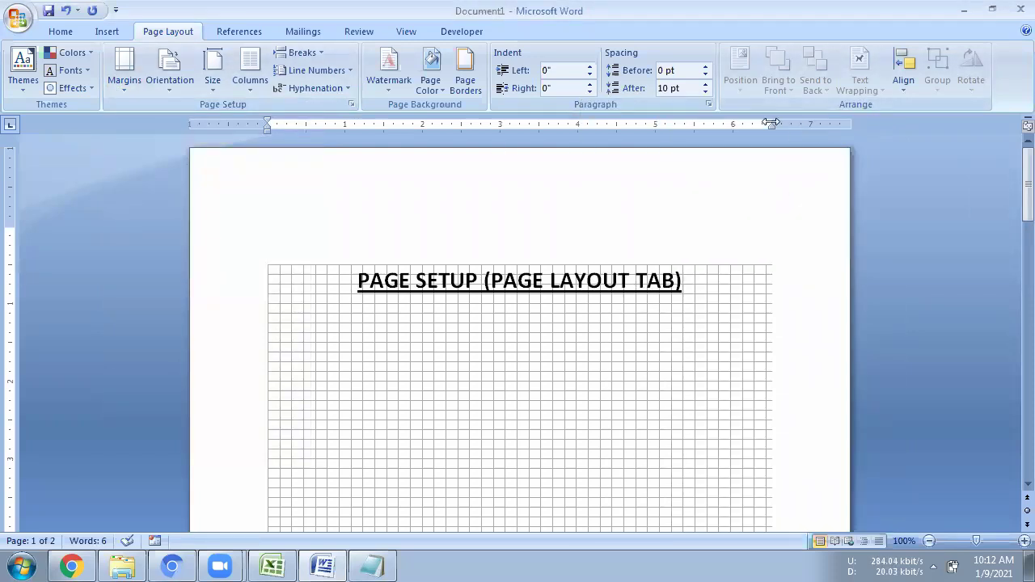
Set the gutter to 0 inches for the whole document
{"action": "left_click", "coordinate": [437, 251]}
{"action": "left_click", "coordinate": [352, 103]}
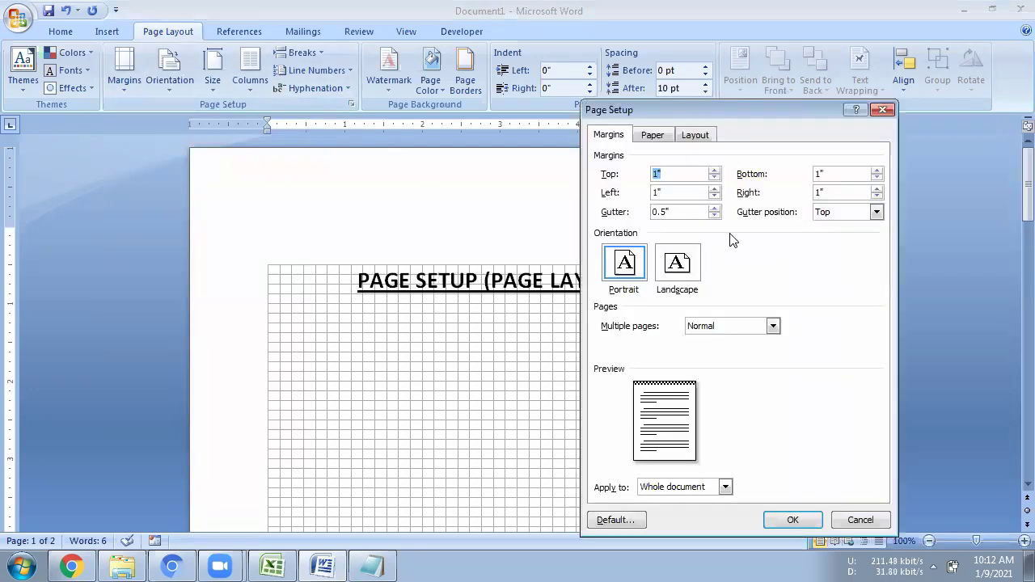
{"action": "left_click", "coordinate": [714, 215]}
{"action": "left_click", "coordinate": [714, 216]}
{"action": "left_click", "coordinate": [714, 216]}
{"action": "left_click", "coordinate": [714, 215]}
{"action": "left_click", "coordinate": [714, 215]}
{"action": "left_click", "coordinate": [794, 520]}
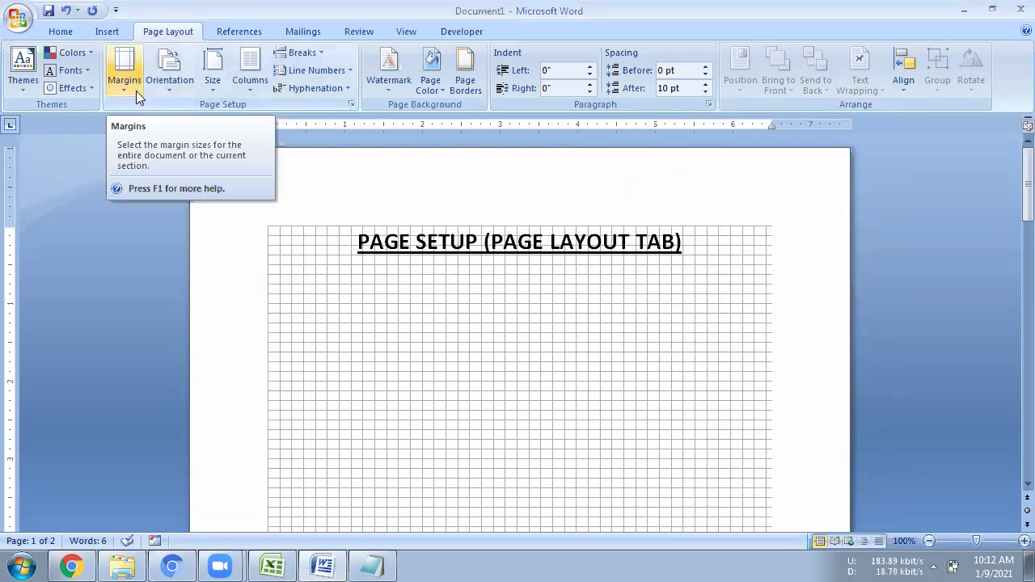
Change the page orientation to Landscape for the whole document
{"action": "left_click", "coordinate": [359, 247]}
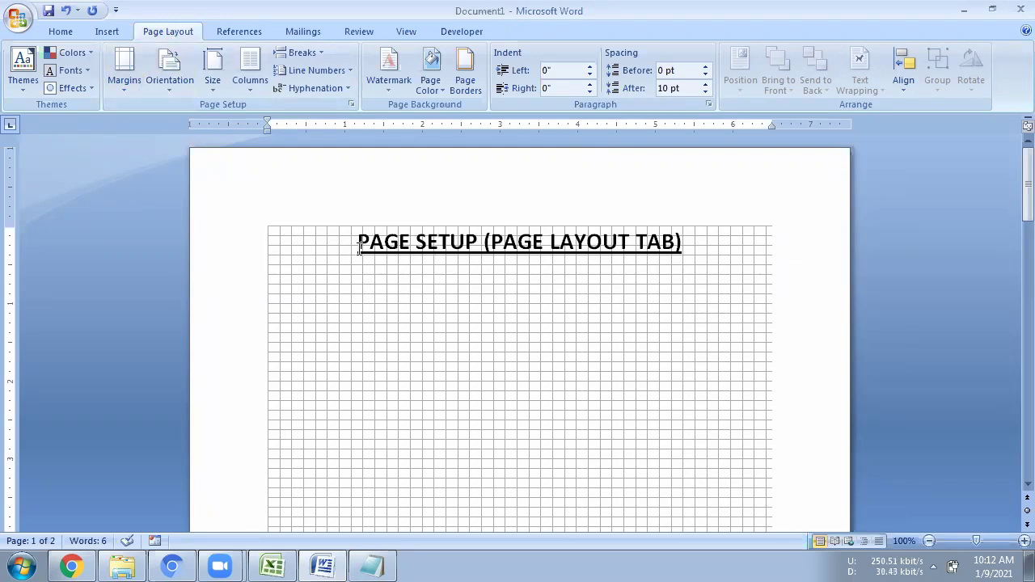
{"action": "left_click", "coordinate": [929, 541]}
{"action": "left_click", "coordinate": [929, 541]}
{"action": "left_click", "coordinate": [929, 541]}
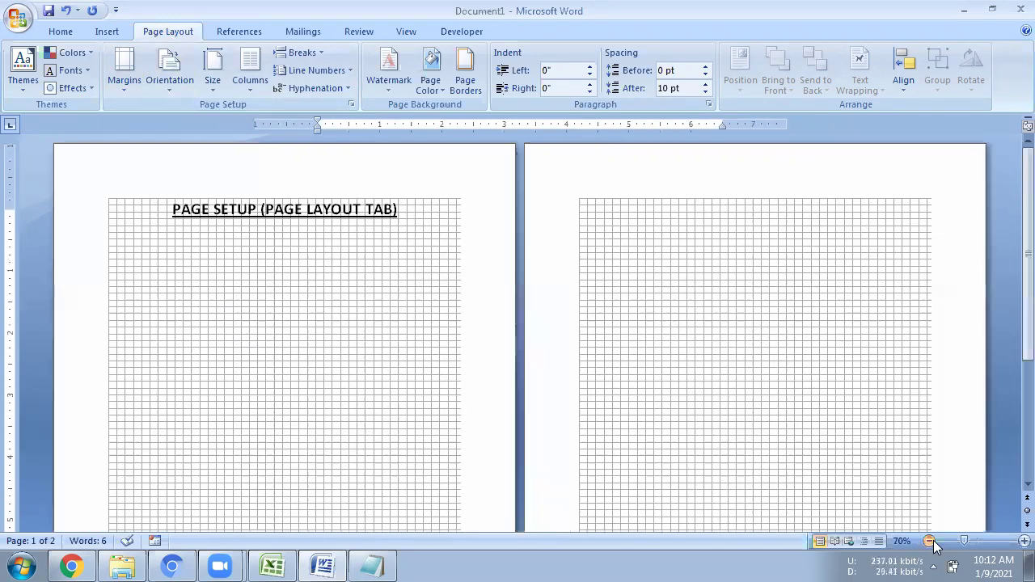
{"action": "left_click", "coordinate": [929, 541]}
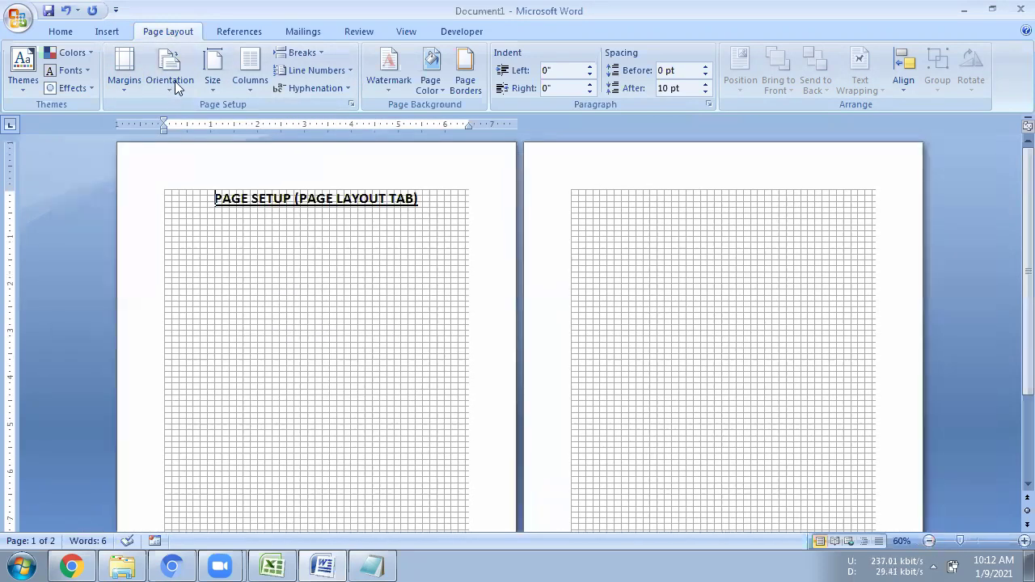
{"action": "left_click", "coordinate": [170, 84]}
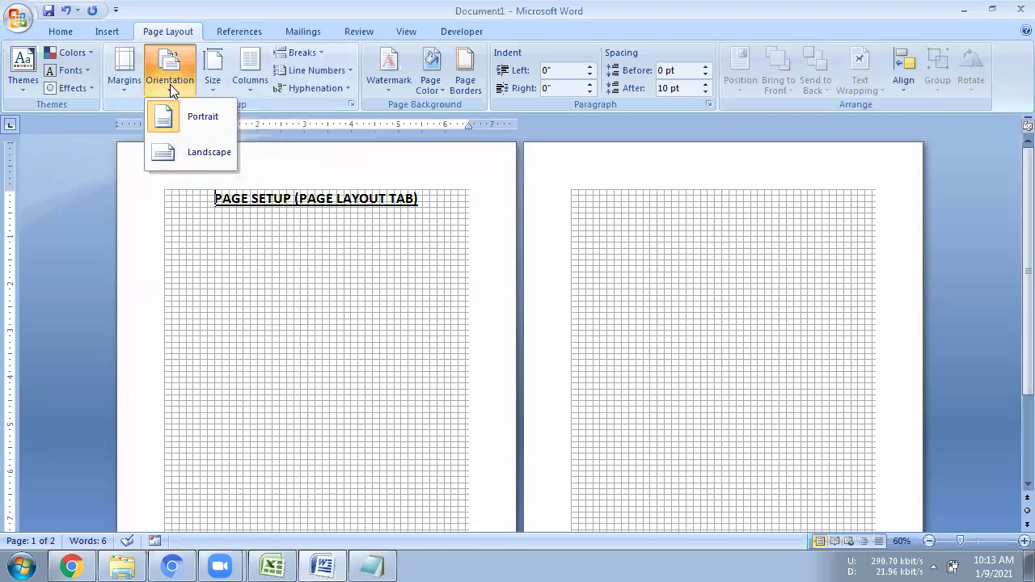
{"action": "left_click", "coordinate": [170, 84]}
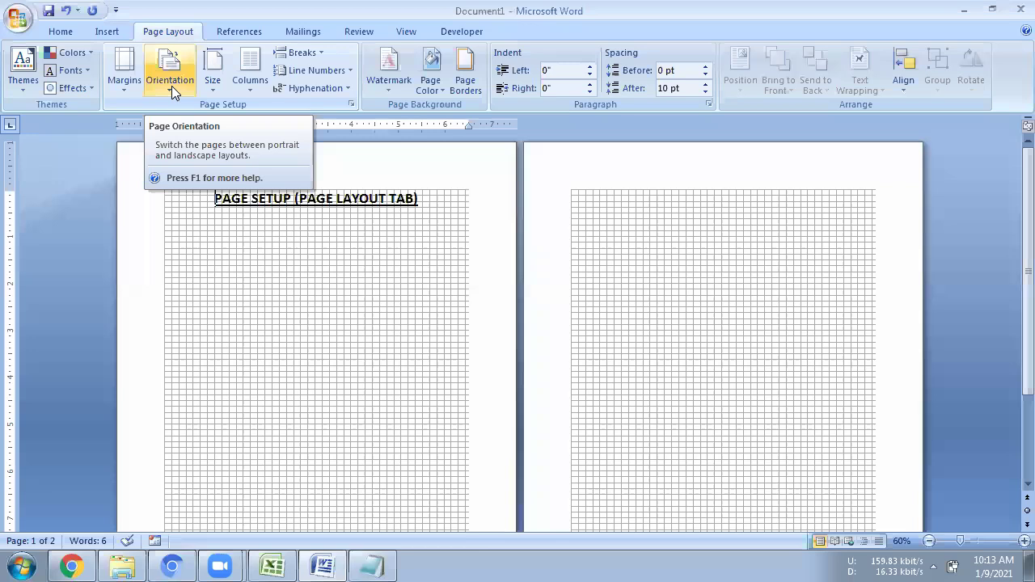
{"action": "left_click", "coordinate": [172, 85]}
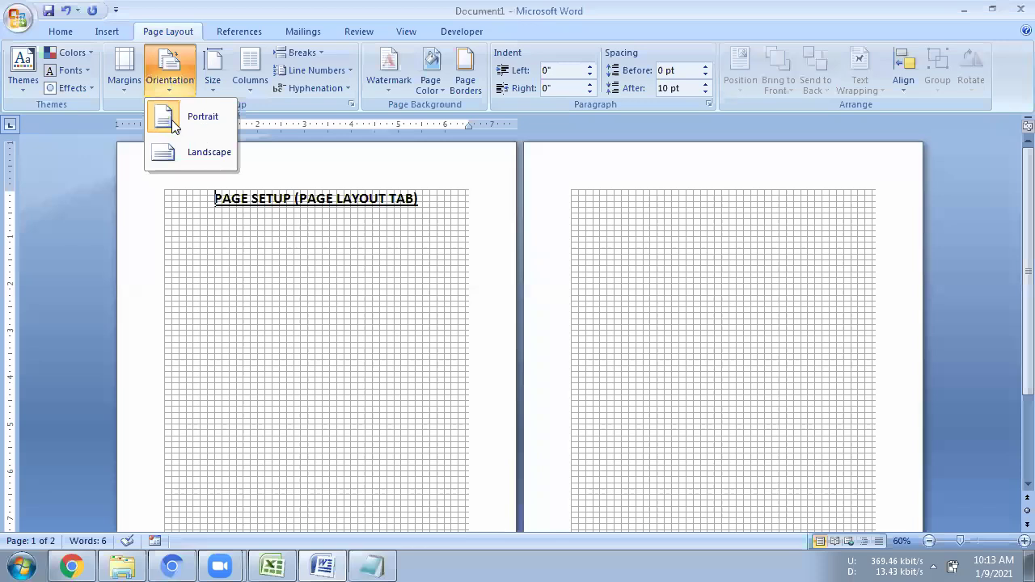
{"action": "left_click", "coordinate": [217, 152]}
{"action": "scroll", "coordinate": [750, 522], "scroll_direction": "down", "scroll_amount": 1}
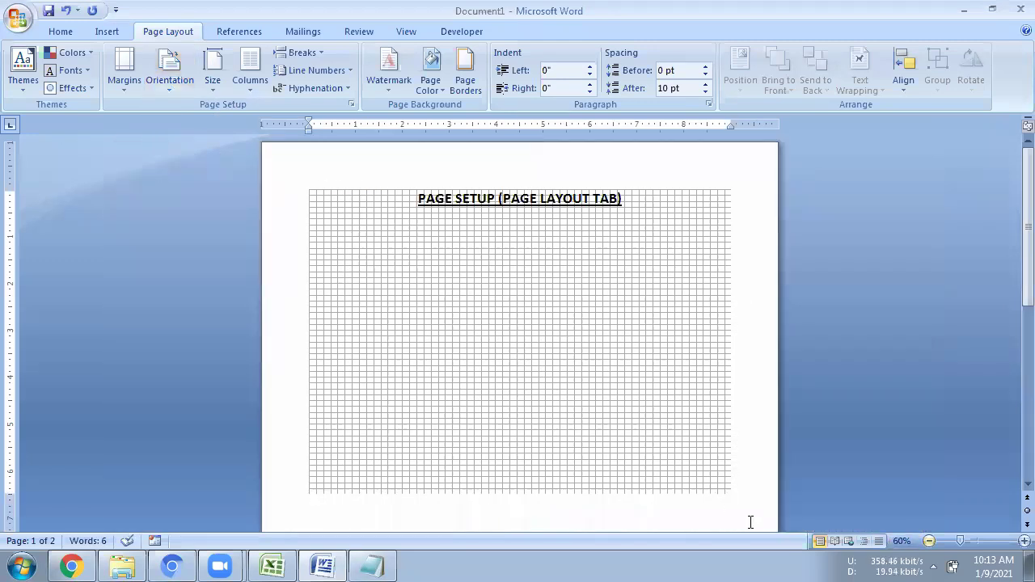
{"action": "scroll", "coordinate": [501, 165], "scroll_direction": "down", "scroll_amount": 1}
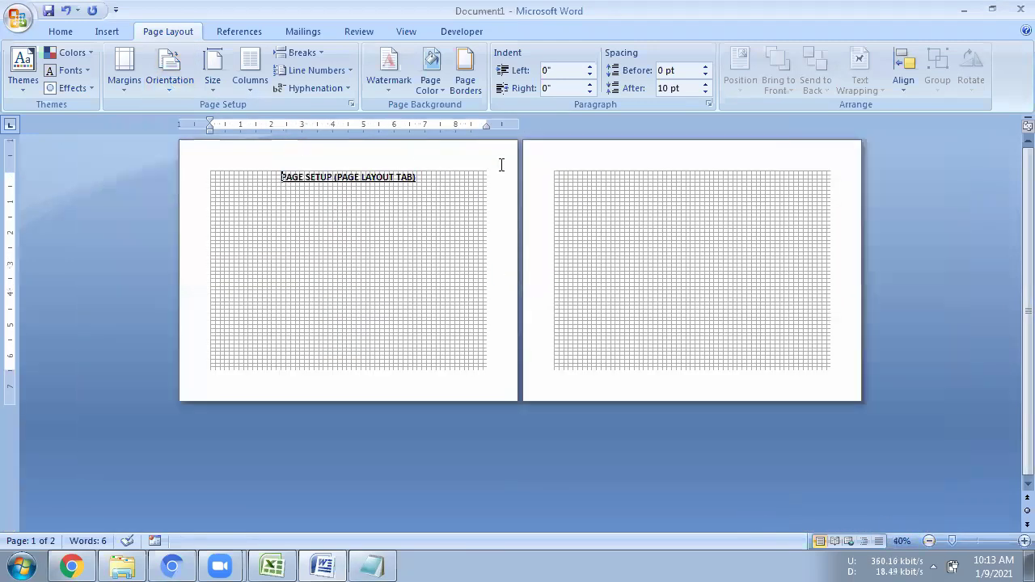
Change the paper size with a preset measuring about 11.7 by 8.3 inches in landscape
{"action": "left_click", "coordinate": [212, 85]}
{"action": "left_click", "coordinate": [247, 393]}
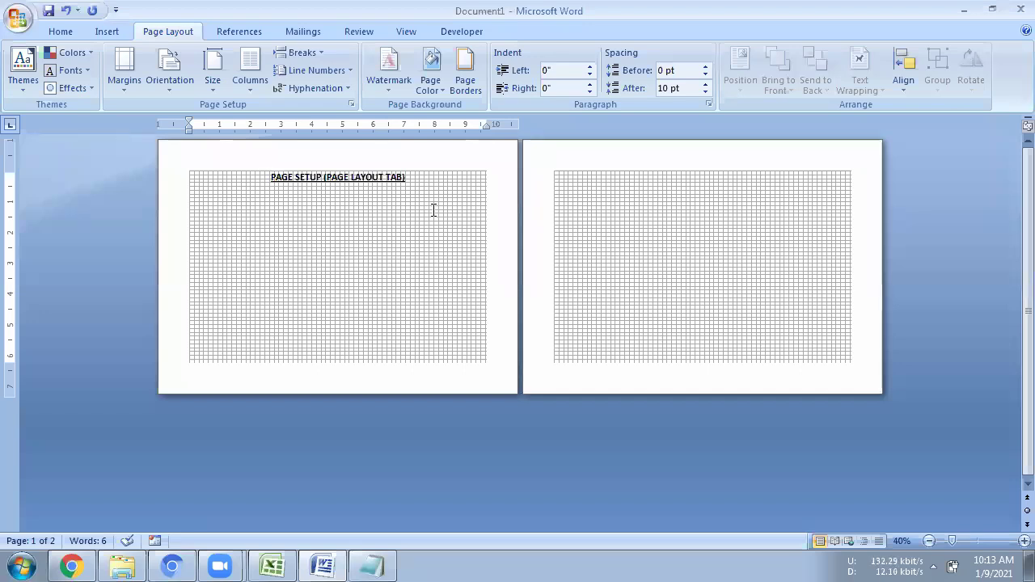
Review the orientation options and set the whole document to Portrait in the page setup
{"action": "left_click", "coordinate": [161, 86]}
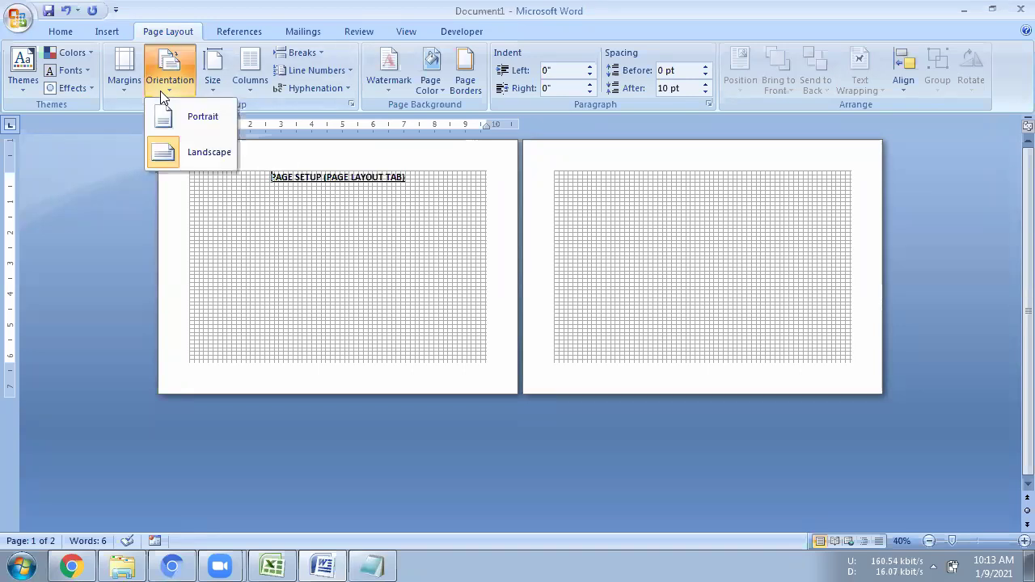
{"action": "left_click", "coordinate": [193, 128]}
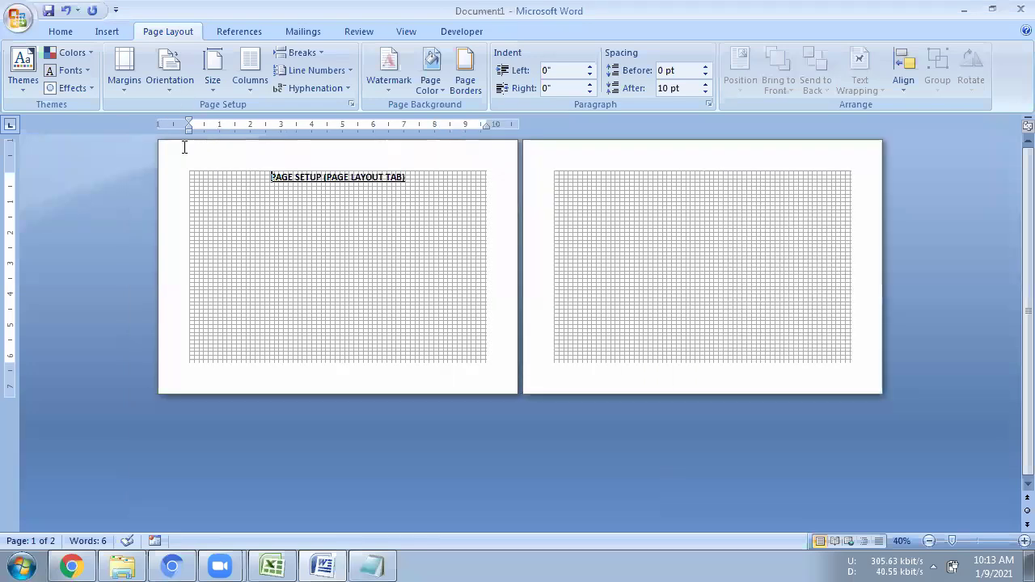
{"action": "left_click", "coordinate": [179, 94]}
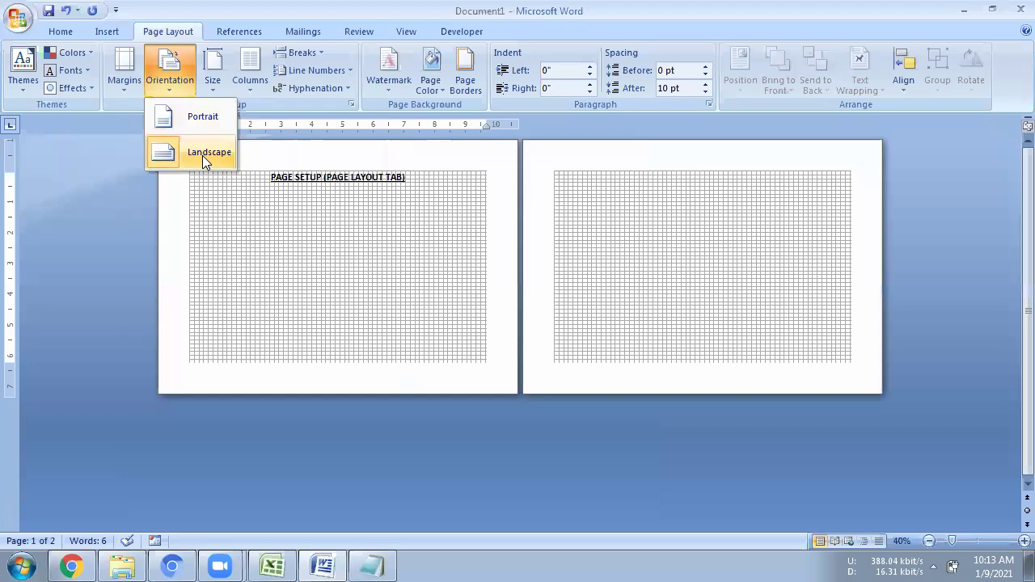
{"action": "left_click", "coordinate": [311, 108]}
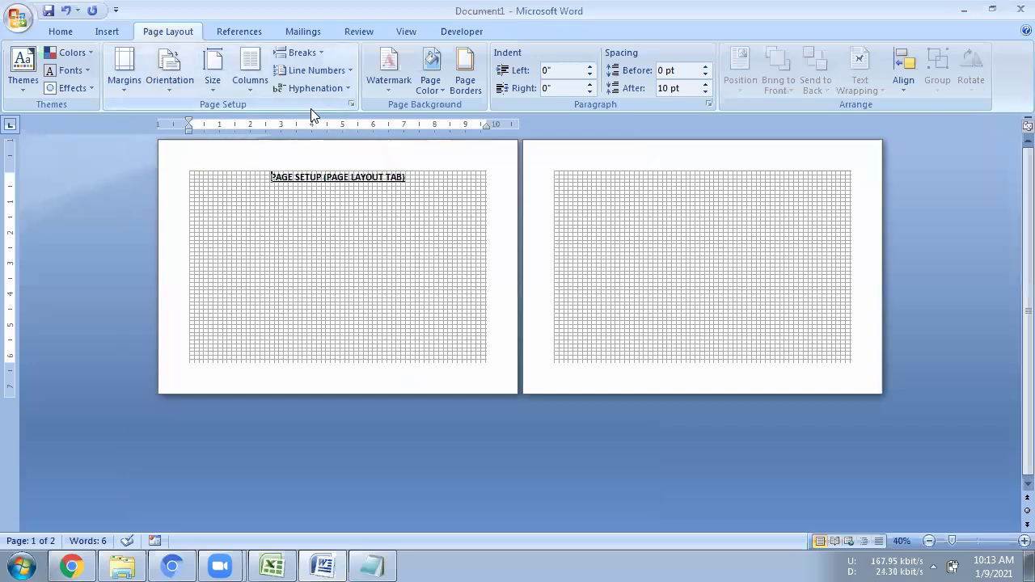
{"action": "left_click", "coordinate": [351, 104]}
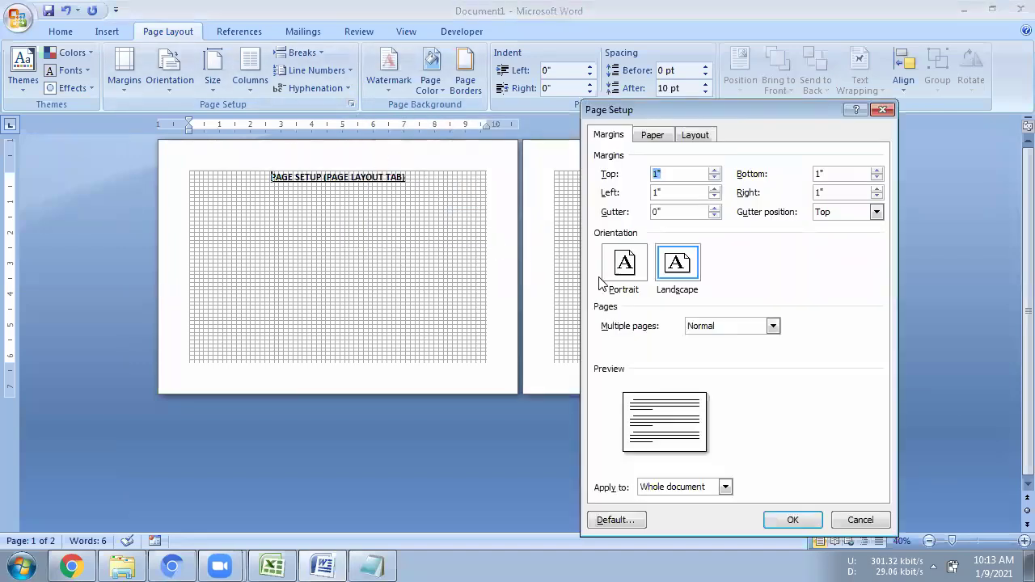
{"action": "left_click", "coordinate": [630, 273]}
{"action": "left_click", "coordinate": [679, 270]}
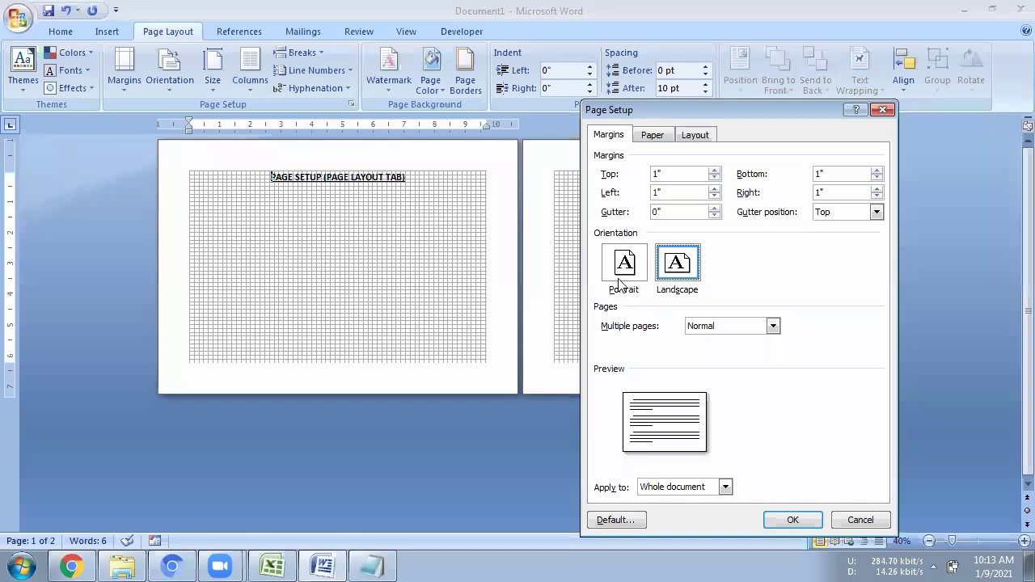
{"action": "left_click", "coordinate": [783, 523]}
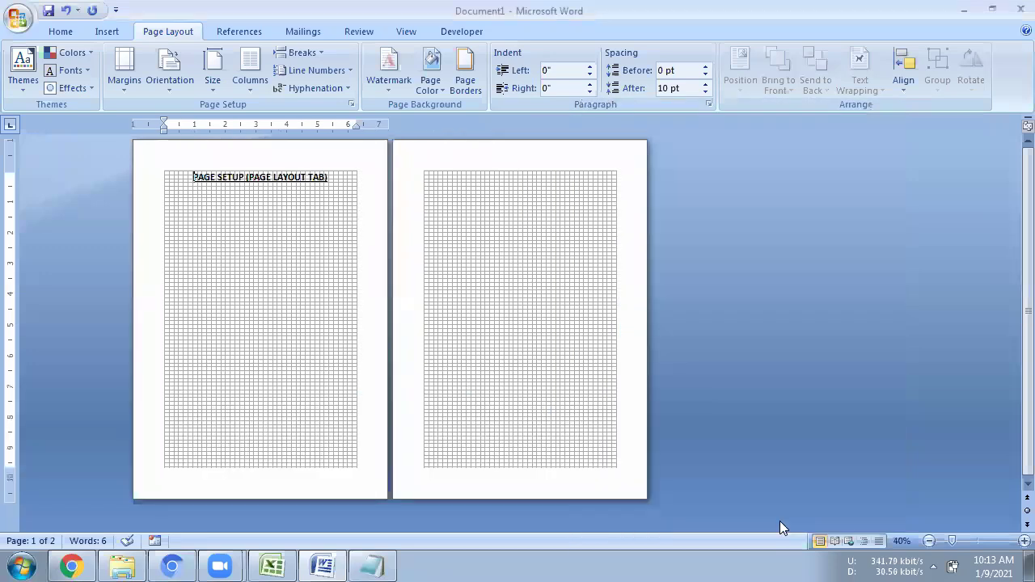
Left-align the empty paragraph at the start of the second page
{"action": "left_click", "coordinate": [423, 175]}
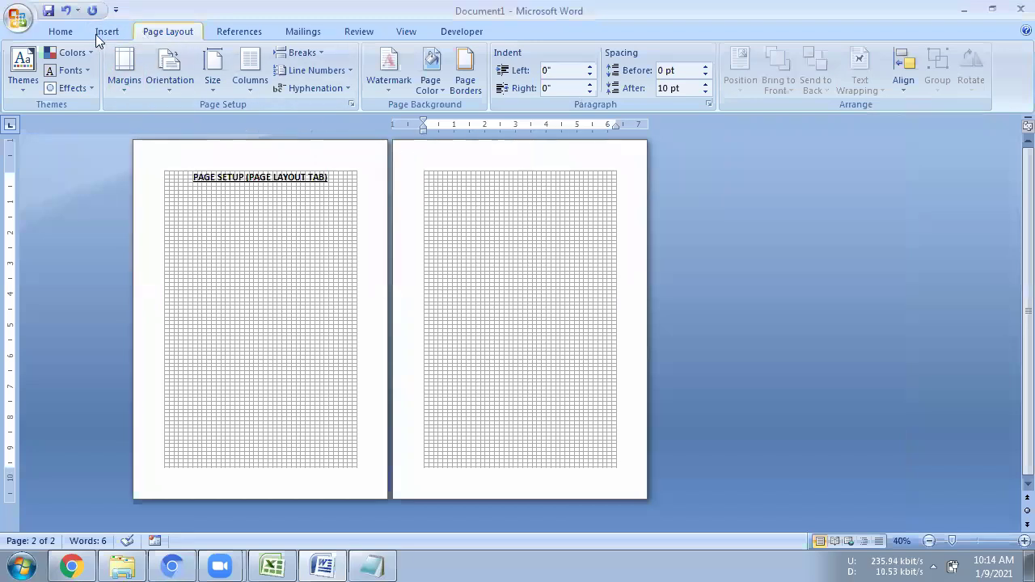
{"action": "left_click", "coordinate": [62, 32]}
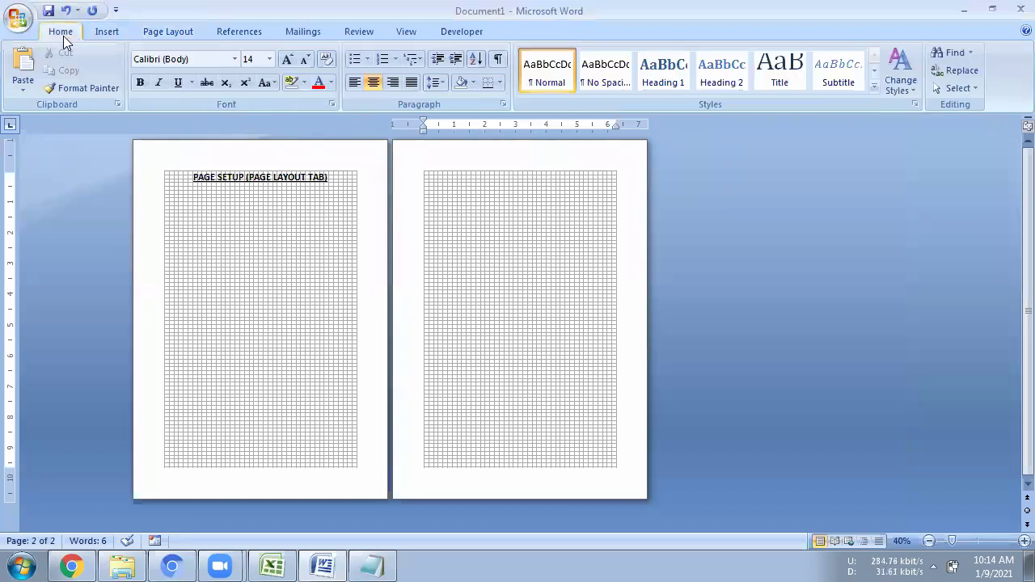
{"action": "left_click", "coordinate": [155, 31]}
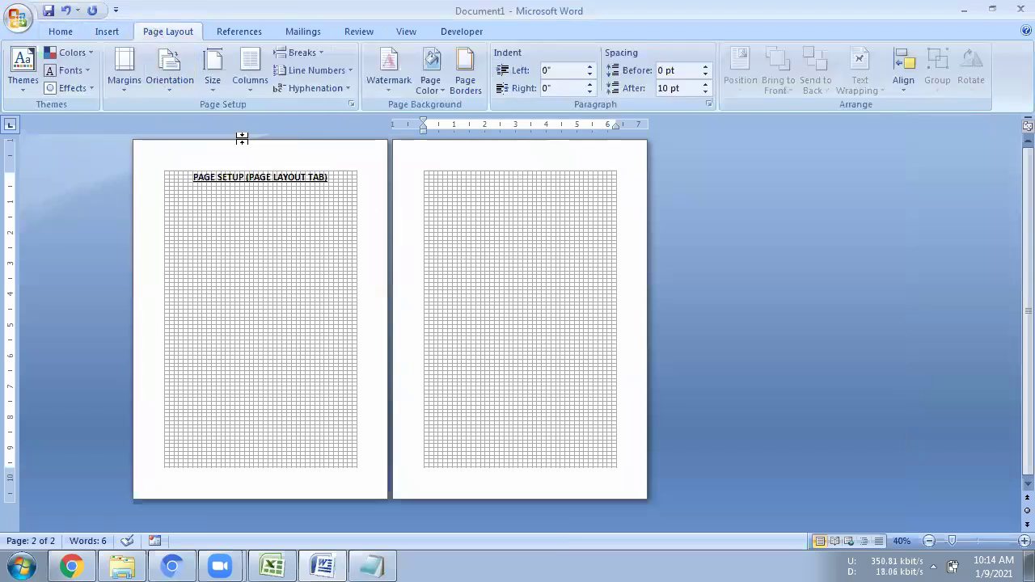
{"action": "left_click", "coordinate": [68, 32]}
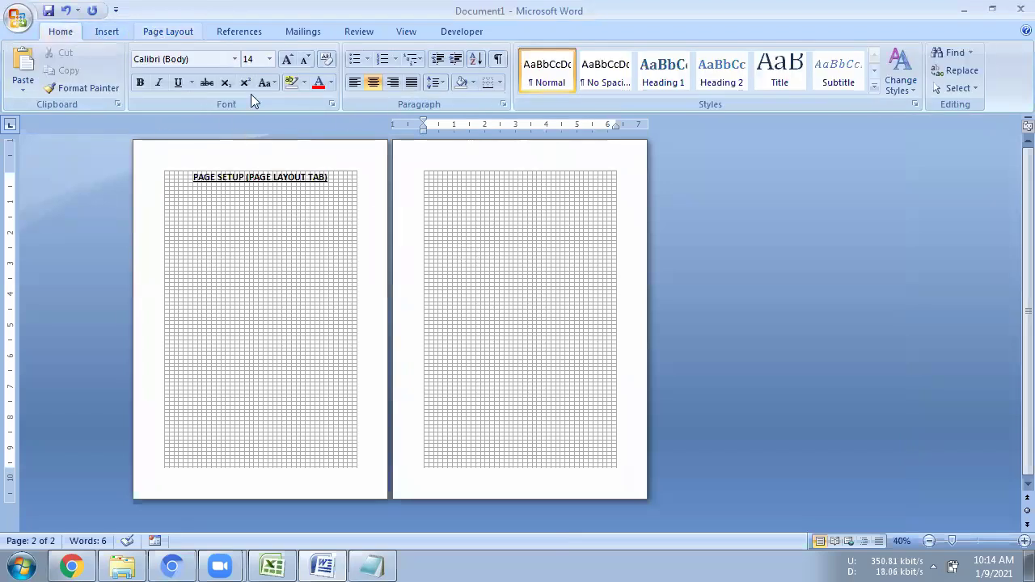
{"action": "left_click", "coordinate": [353, 84]}
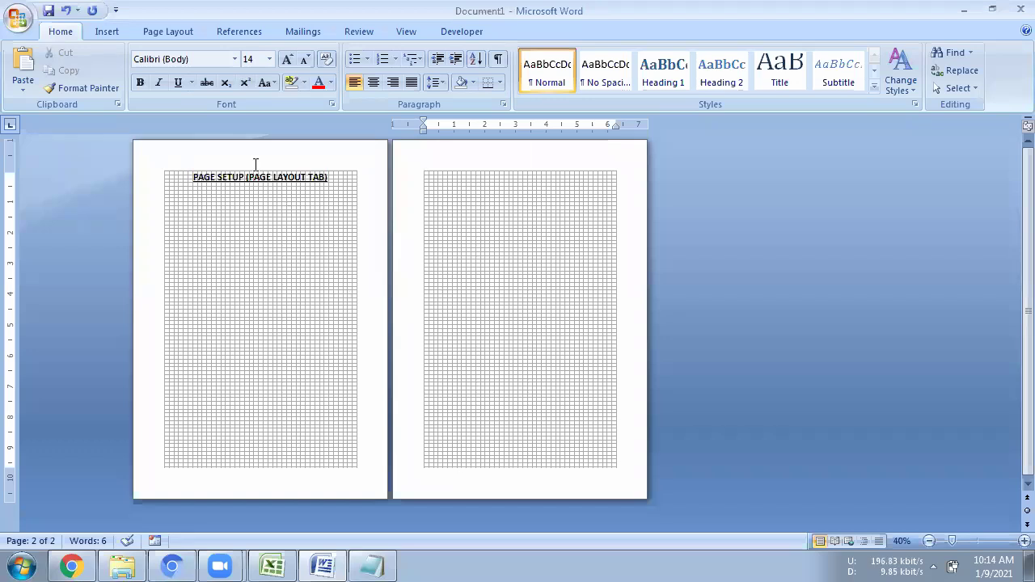
Switch the document's orientation to Landscape and return it to Portrait
{"action": "left_click", "coordinate": [164, 35]}
{"action": "left_click", "coordinate": [170, 77]}
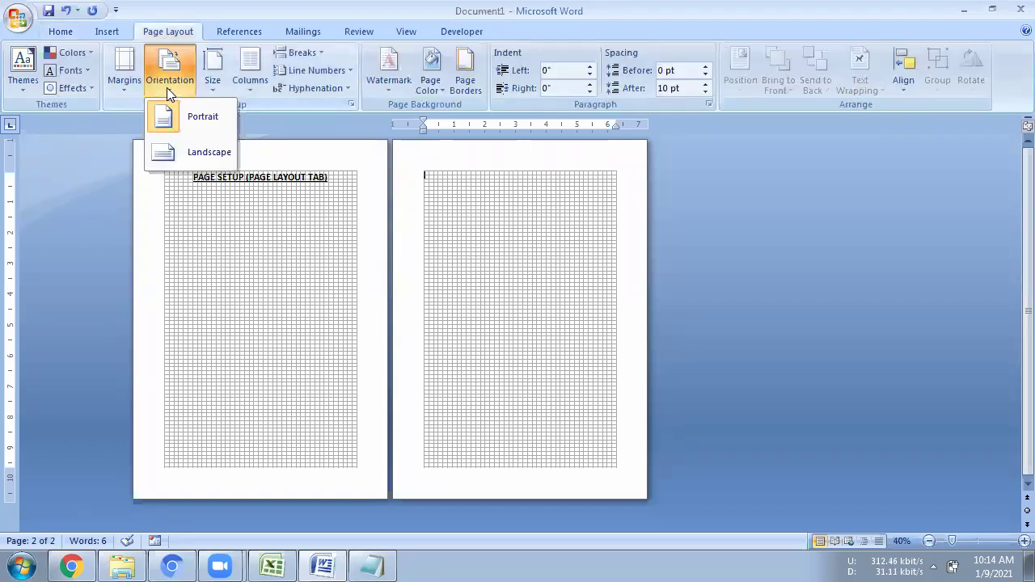
{"action": "left_click", "coordinate": [201, 151]}
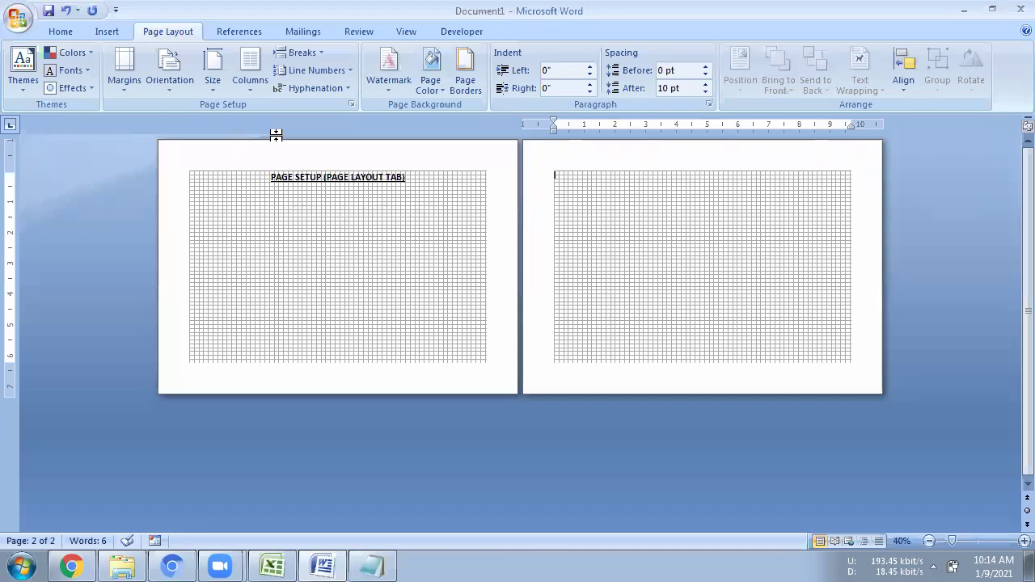
{"action": "left_click", "coordinate": [180, 84]}
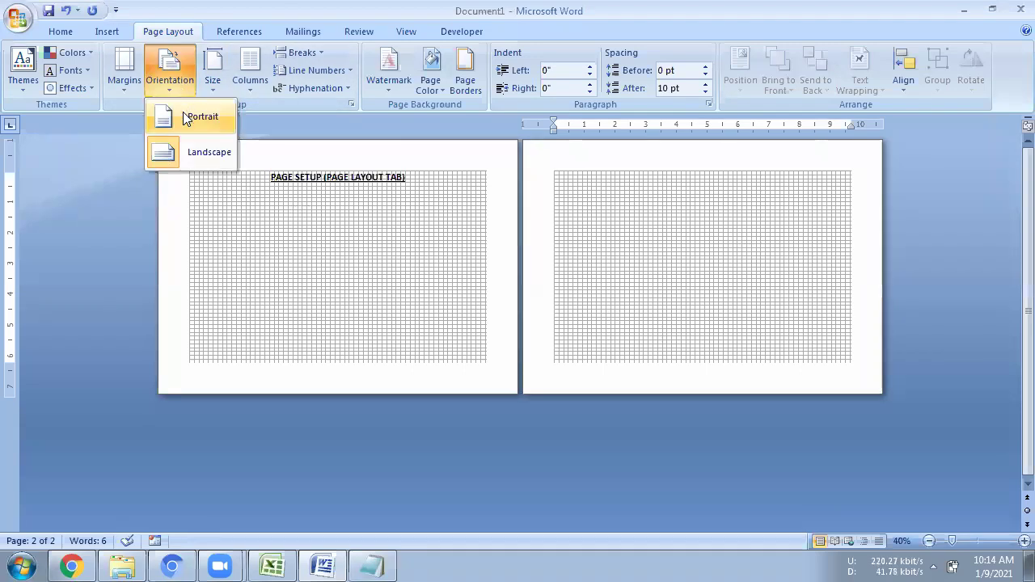
{"action": "left_click", "coordinate": [187, 114]}
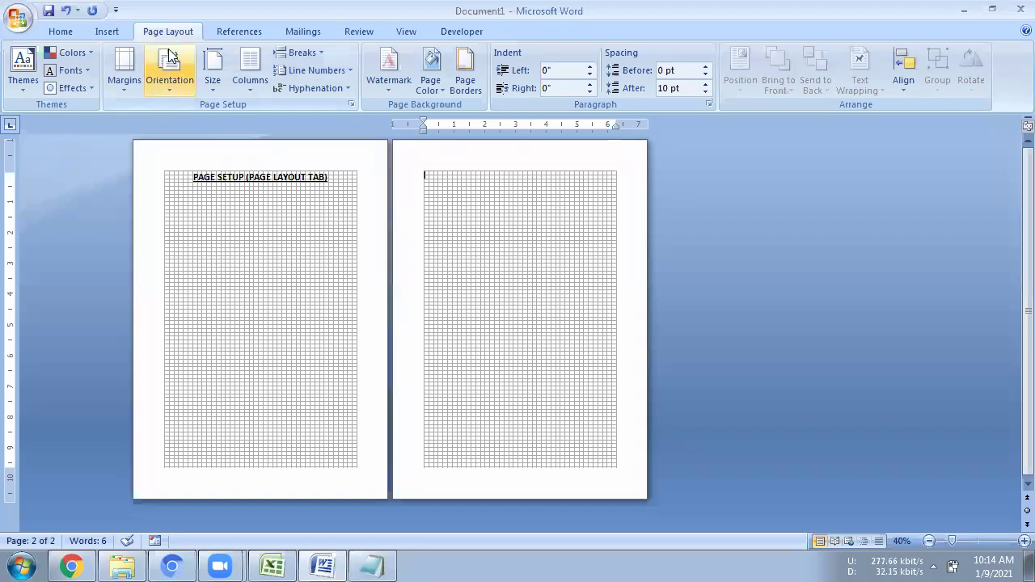
Examine the available page break and section break types
{"action": "left_click", "coordinate": [312, 53]}
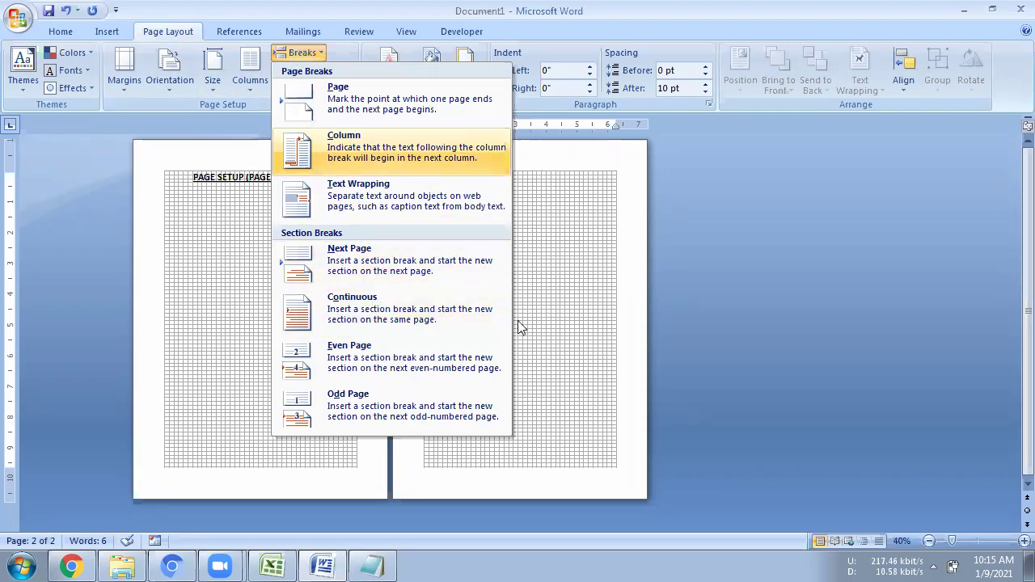
{"action": "left_click", "coordinate": [415, 185]}
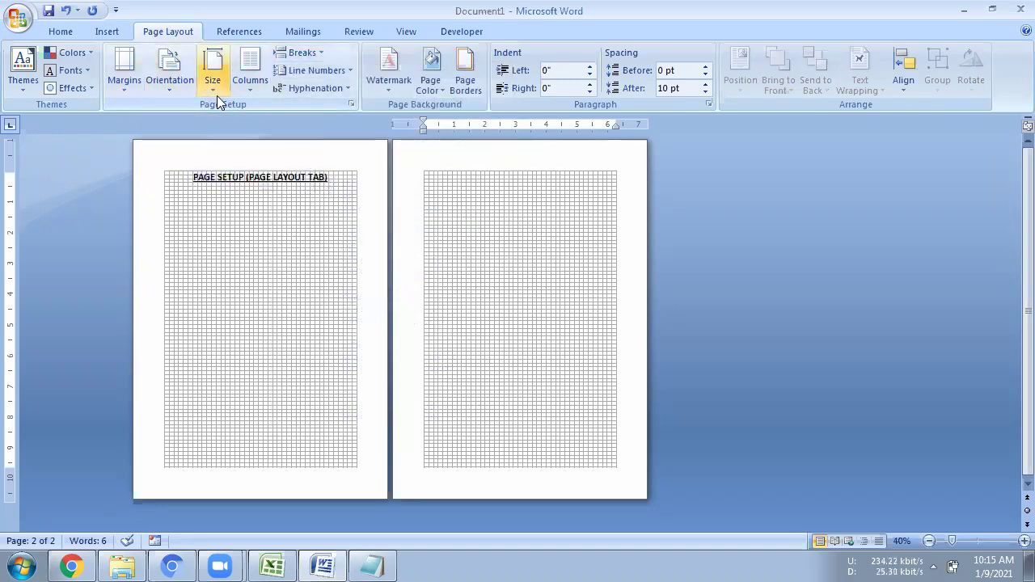
Insert a Next Page section break and set the second page's orientation to Landscape
{"action": "left_click", "coordinate": [311, 52]}
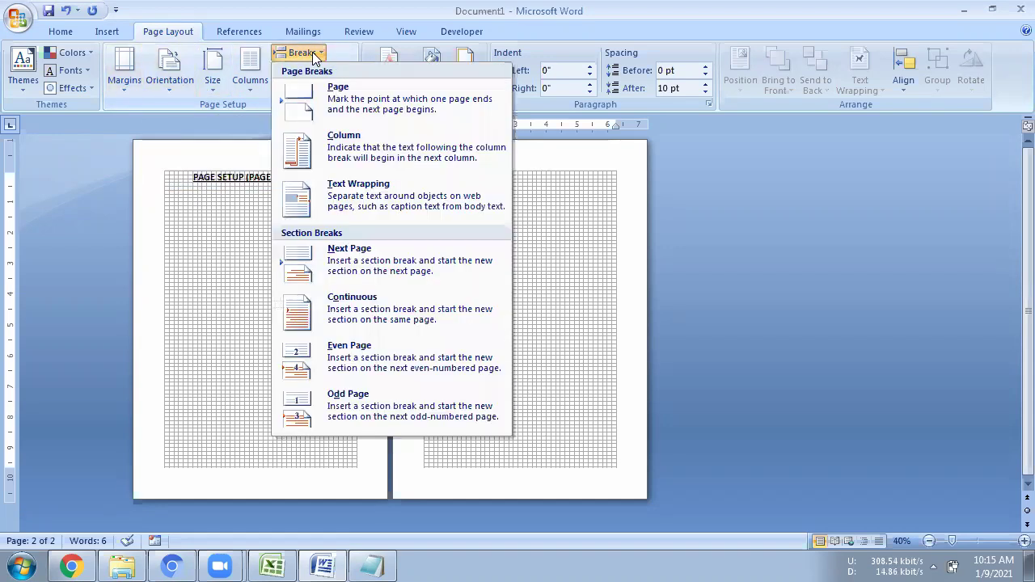
{"action": "left_click", "coordinate": [340, 255]}
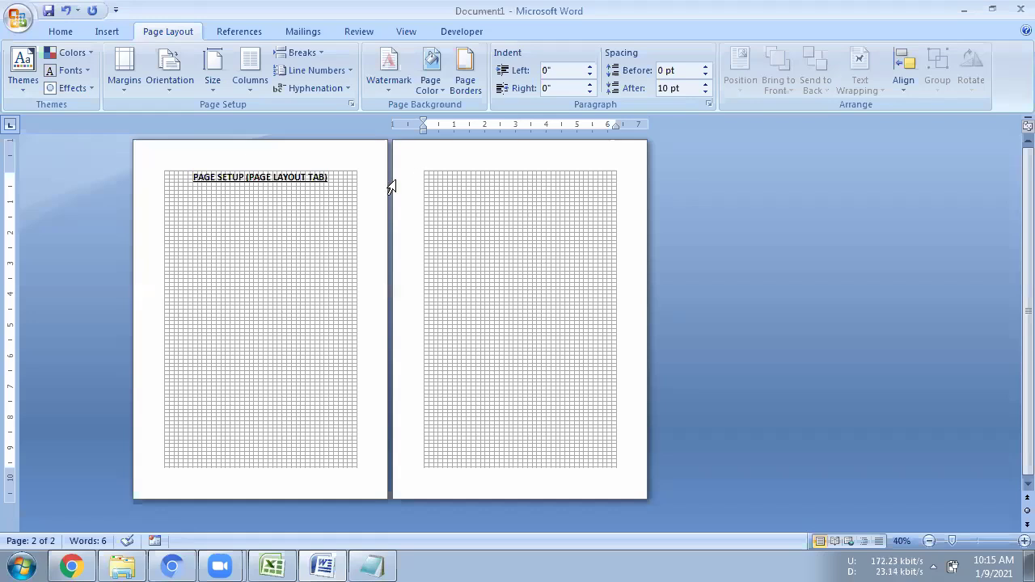
{"action": "left_click", "coordinate": [165, 91]}
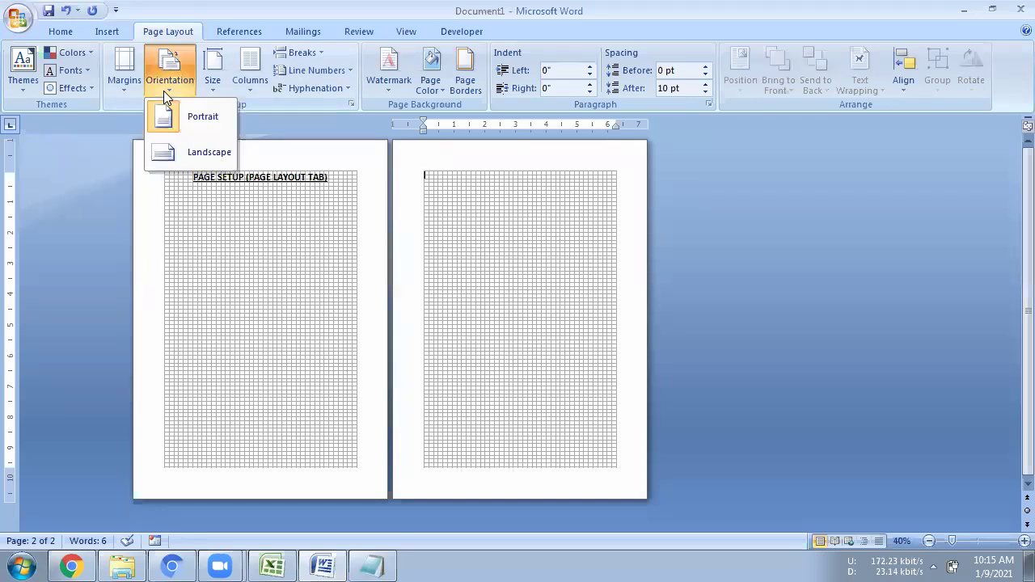
{"action": "left_click", "coordinate": [186, 152]}
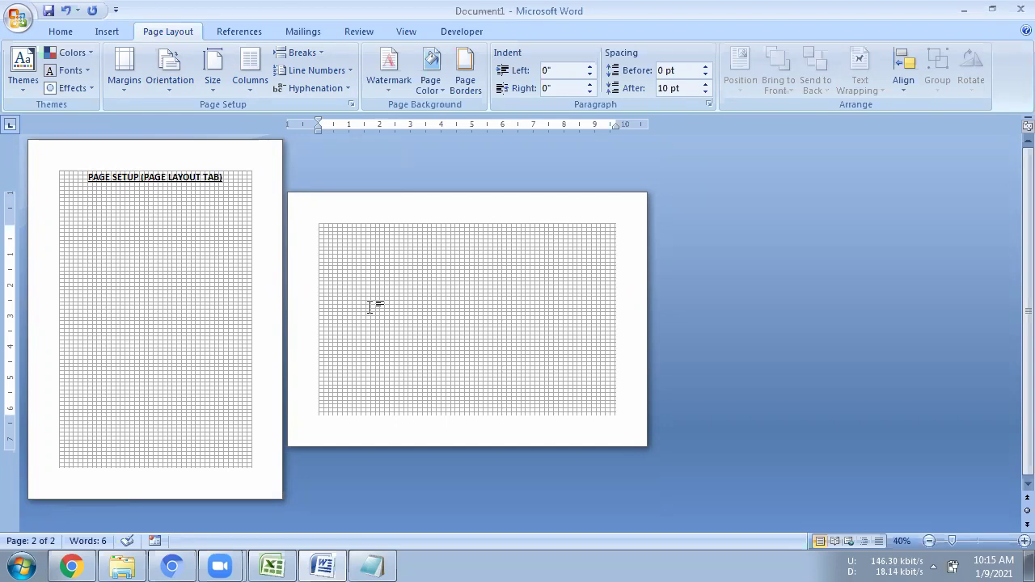
Review the available break types and undo the second page's Landscape orientation
{"action": "left_click", "coordinate": [320, 55]}
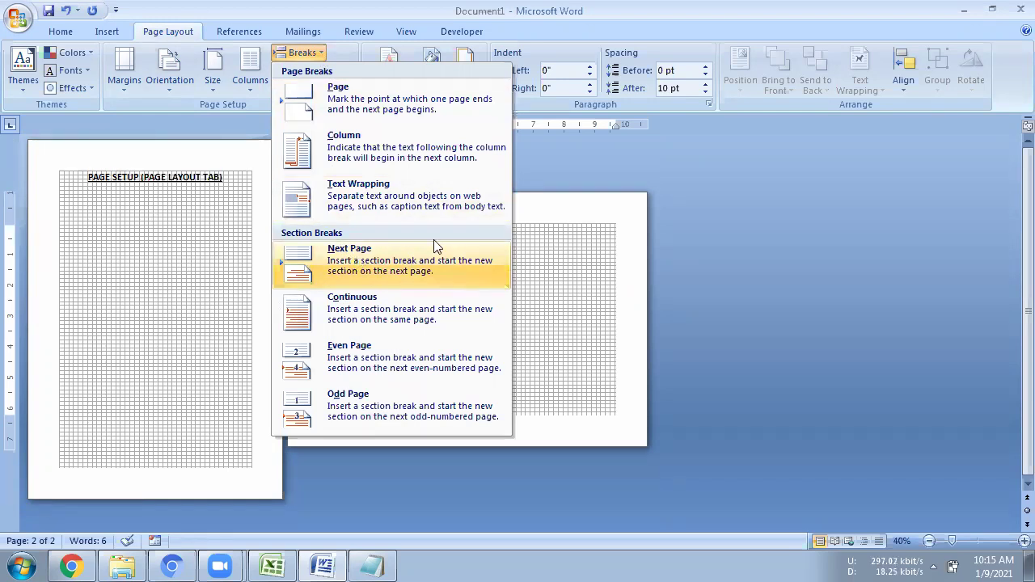
{"action": "left_click", "coordinate": [558, 211]}
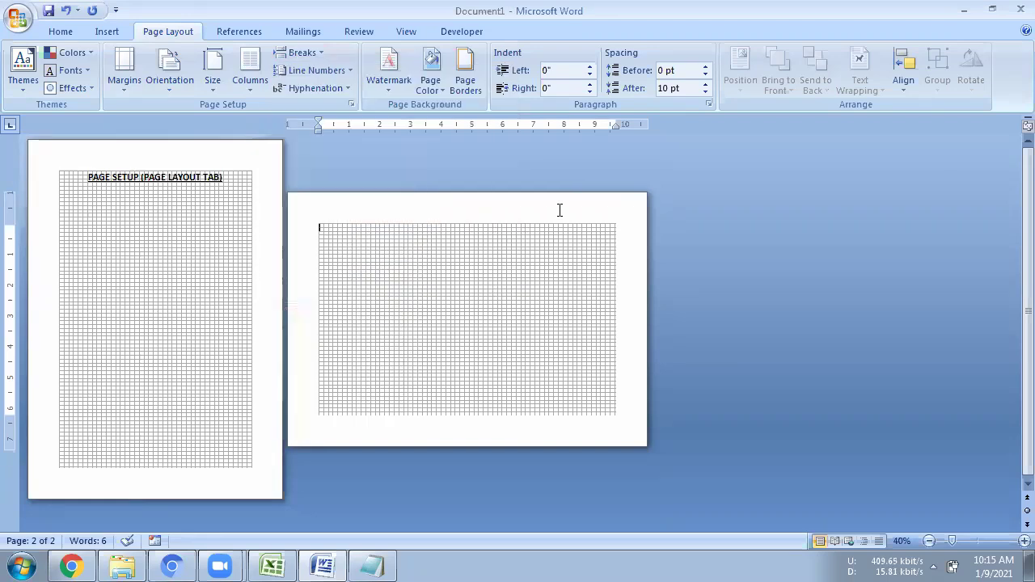
{"action": "key", "text": "ctrl+z"}
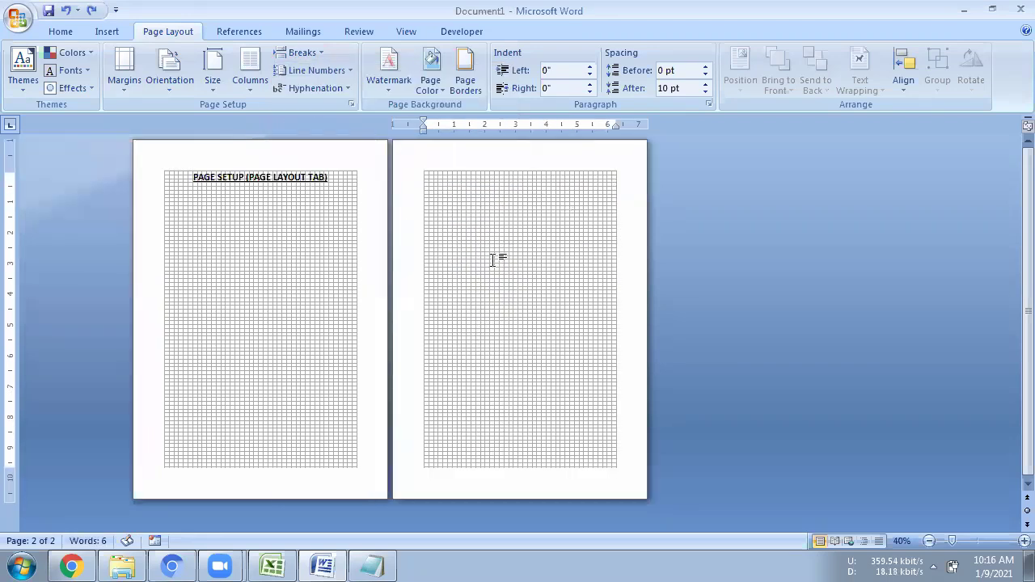
Review the orientation and paper size choices and set the document's paper size to Letter (8.5" x 11")
{"action": "left_click", "coordinate": [168, 85]}
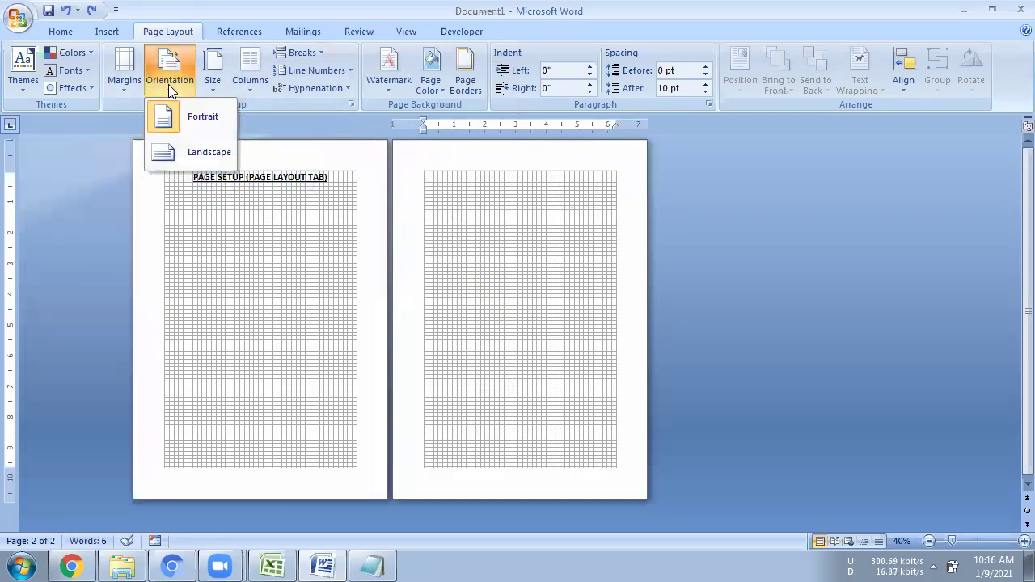
{"action": "left_click", "coordinate": [216, 85]}
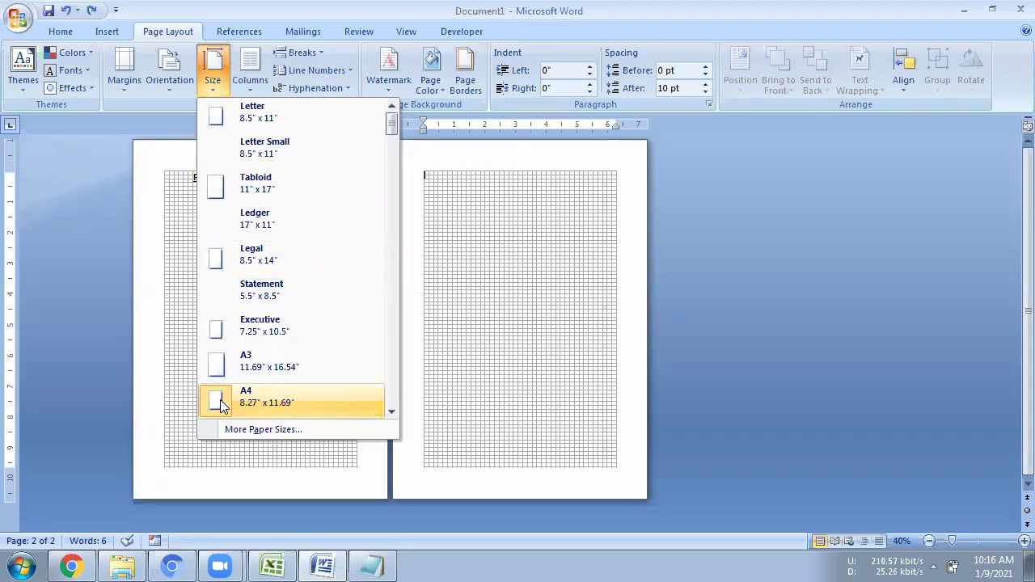
{"action": "left_click", "coordinate": [275, 402]}
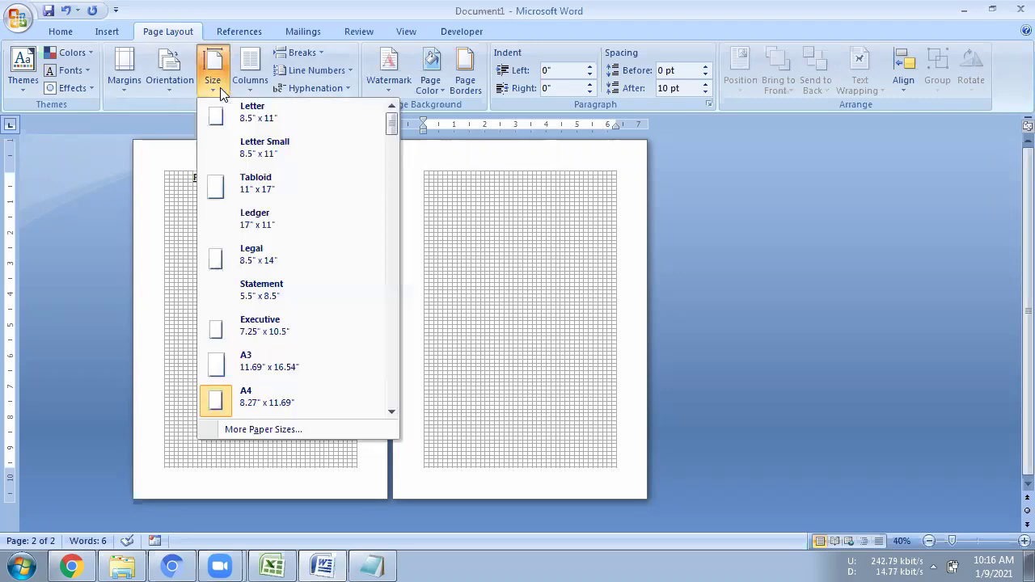
{"action": "left_click", "coordinate": [269, 115]}
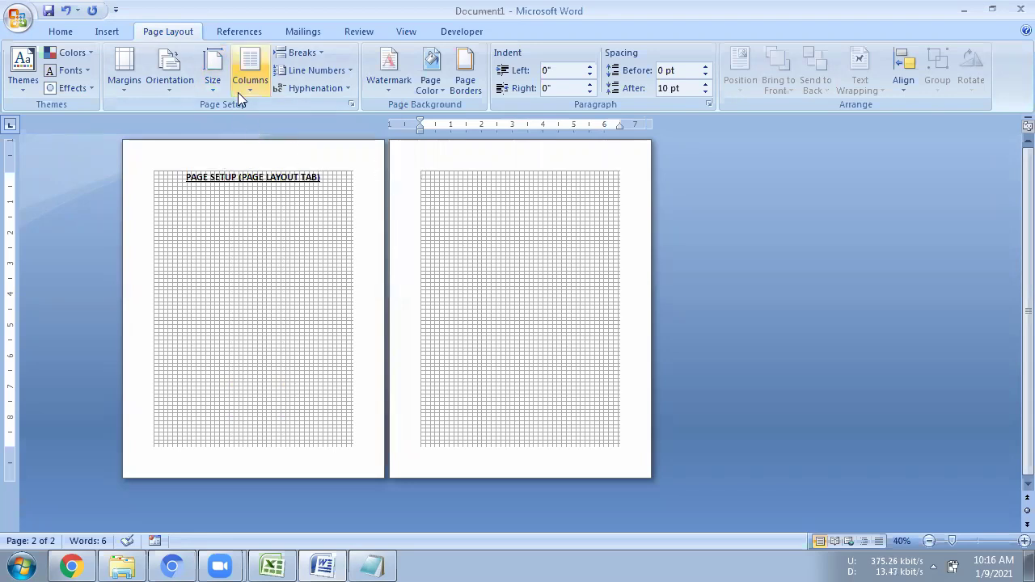
{"action": "left_click", "coordinate": [214, 81]}
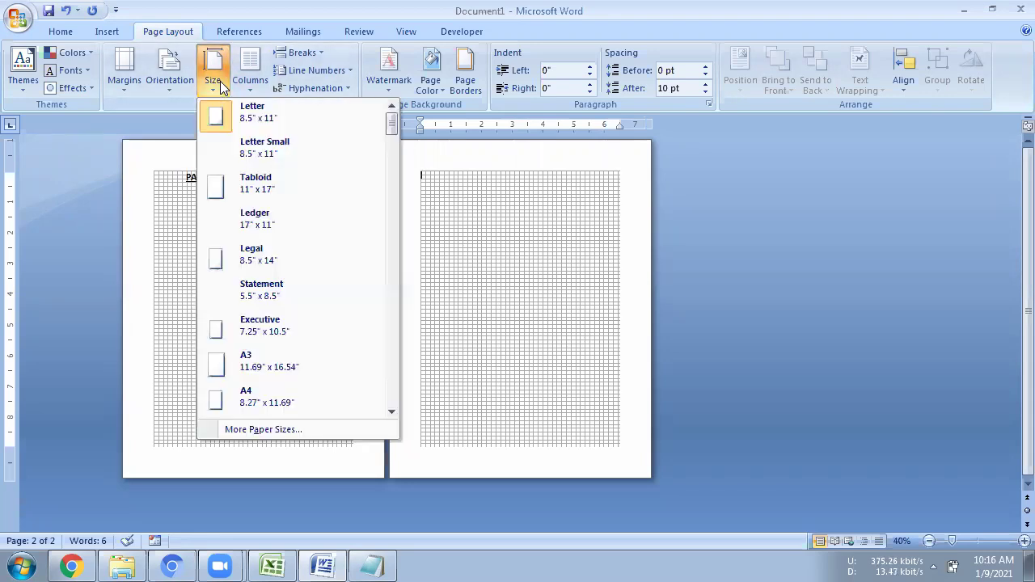
{"action": "left_click", "coordinate": [257, 120]}
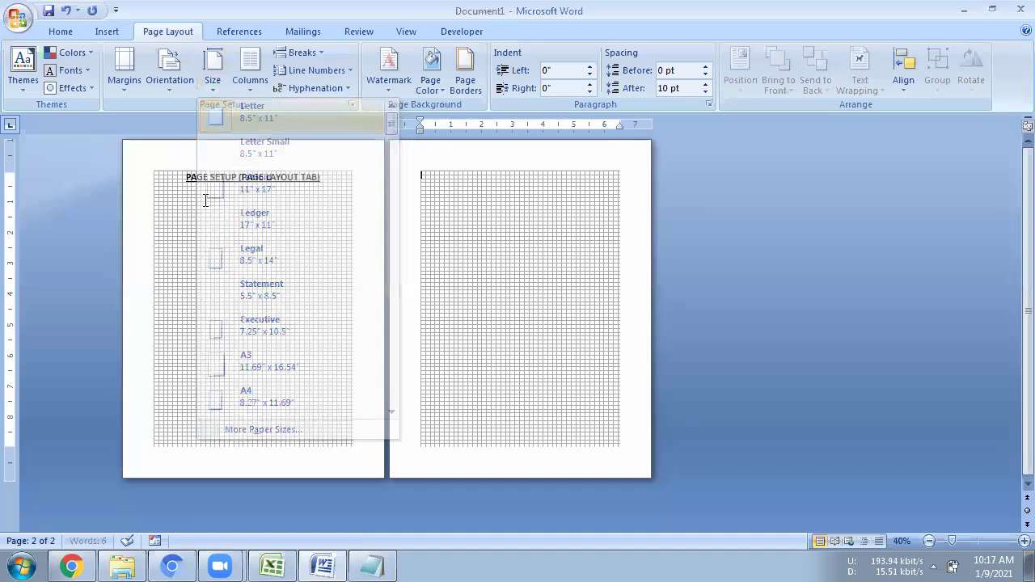
{"action": "left_click", "coordinate": [227, 231]}
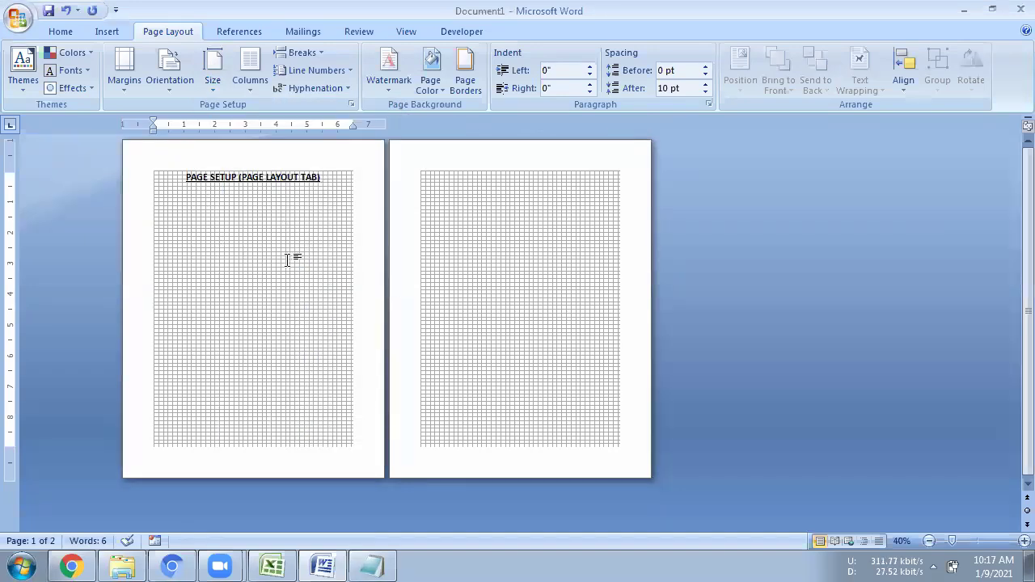
Set the paper size to Legal (8.5" x 14") and enlarge the top margin to about 3.2 inches with the ruler
{"action": "left_click", "coordinate": [214, 81]}
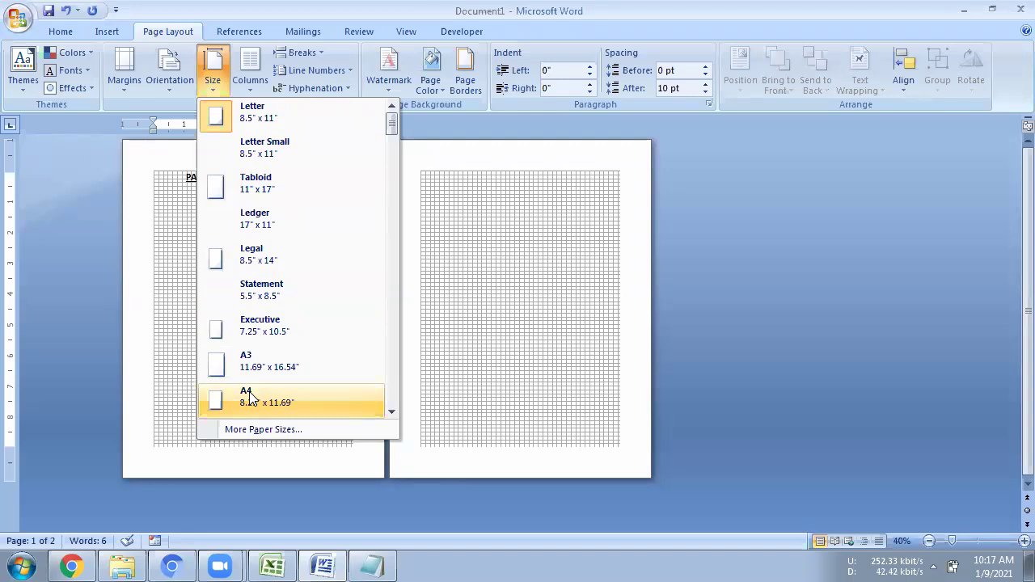
{"action": "left_click", "coordinate": [159, 326]}
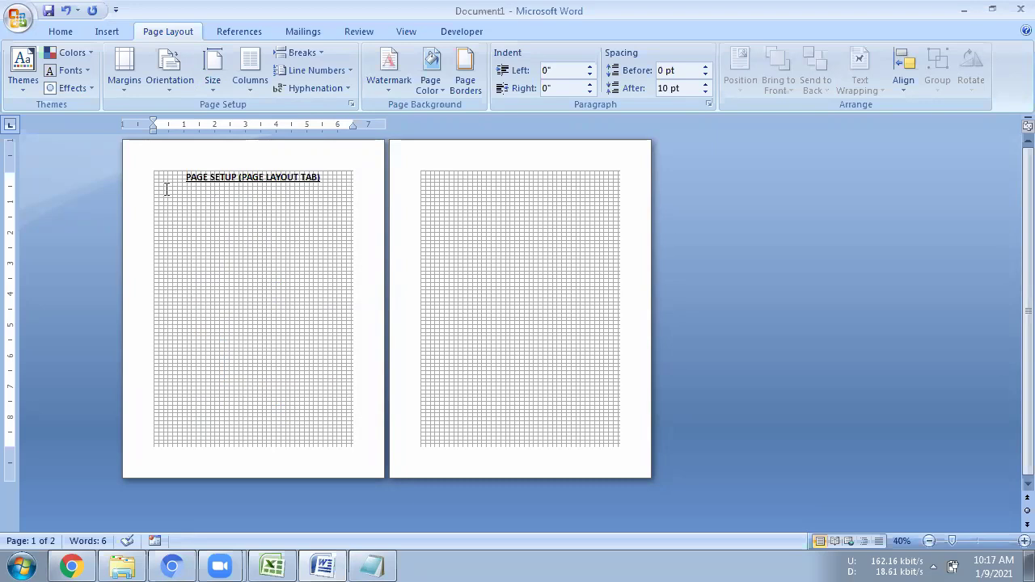
{"action": "left_click", "coordinate": [207, 89]}
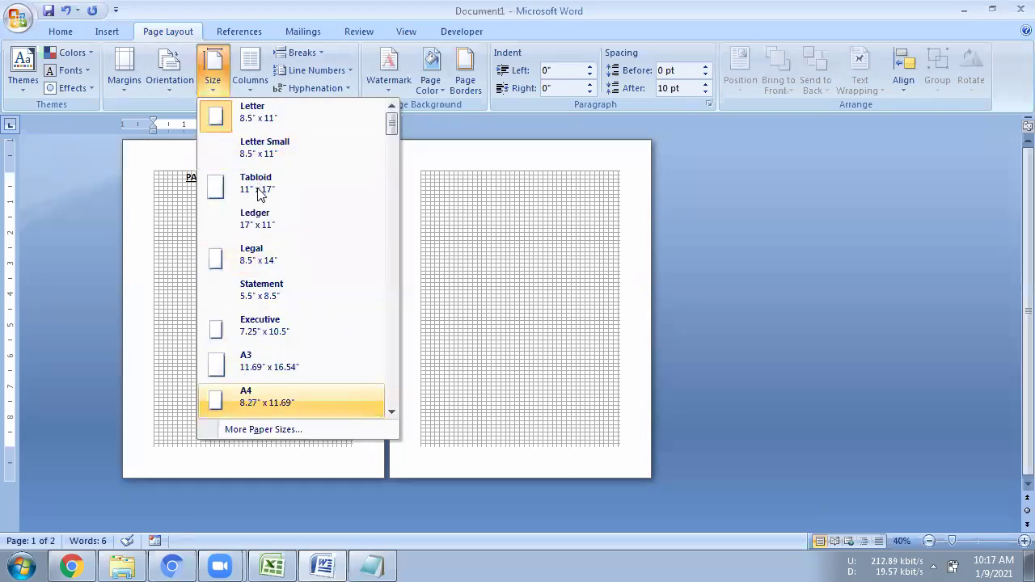
{"action": "left_click", "coordinate": [279, 259]}
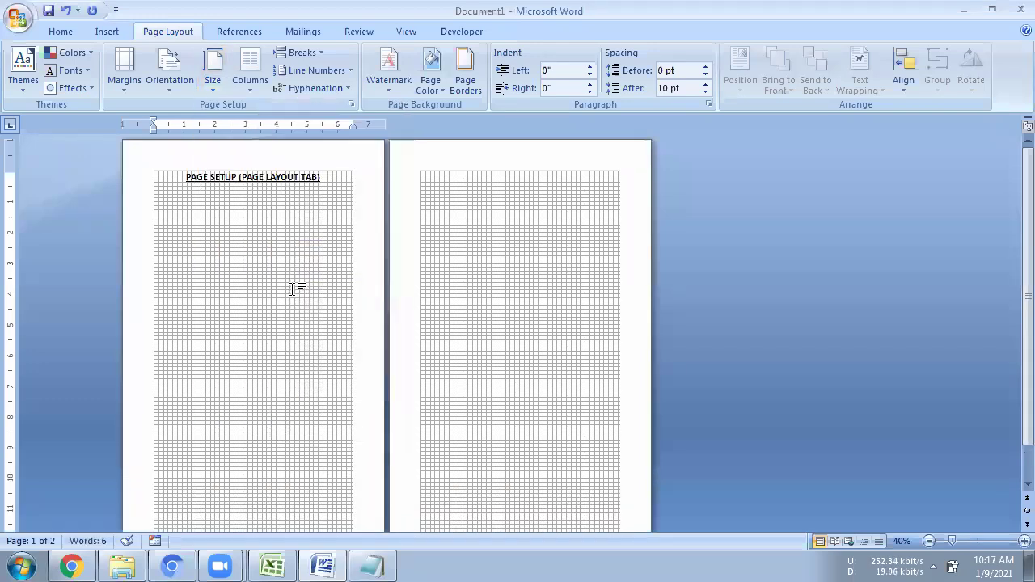
{"action": "scroll", "coordinate": [296, 286], "scroll_direction": "down", "scroll_amount": 2}
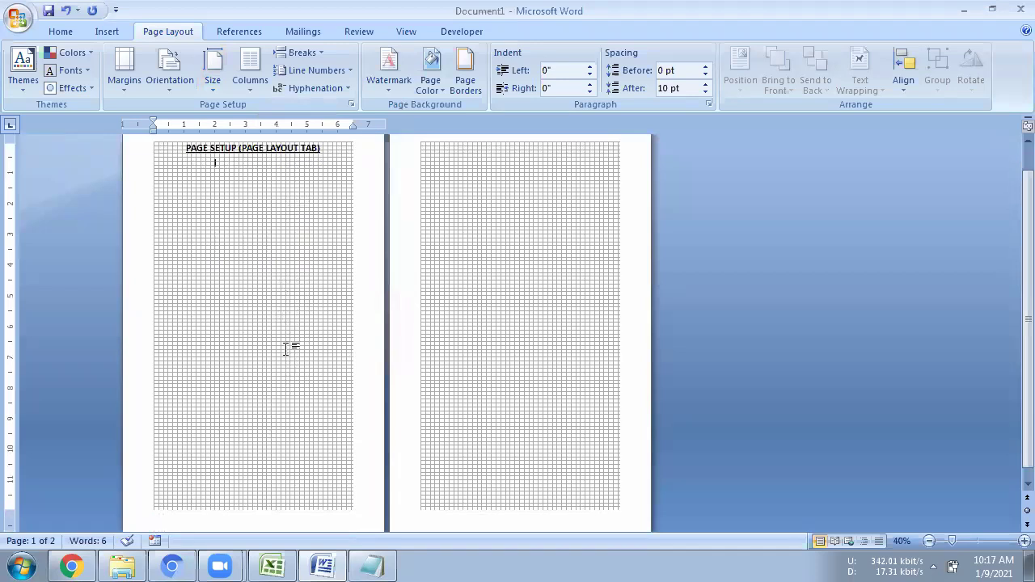
{"action": "scroll", "coordinate": [291, 346], "scroll_direction": "up", "scroll_amount": 2}
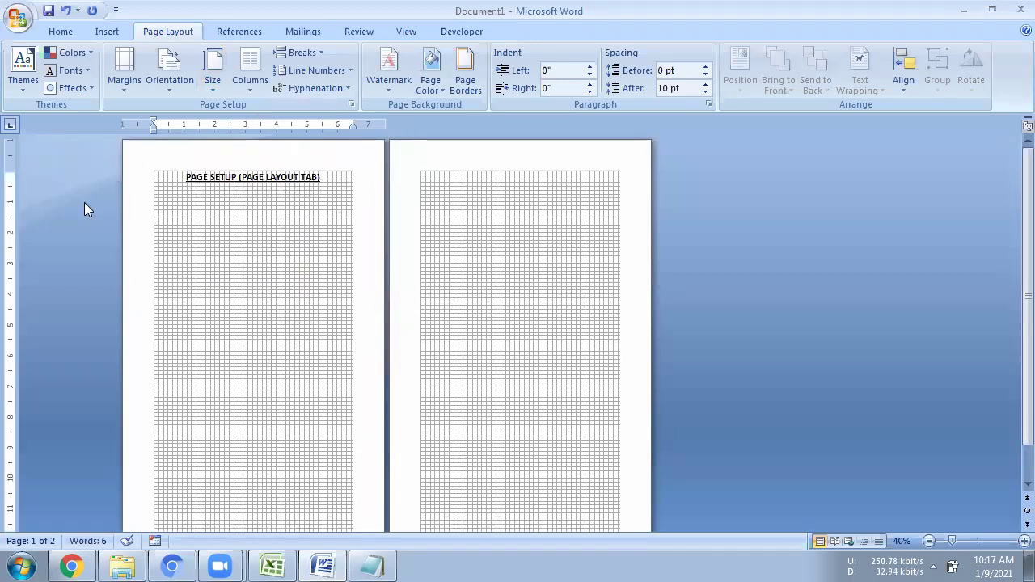
{"action": "left_click_drag", "start_coordinate": [10, 171], "coordinate": [10, 240]}
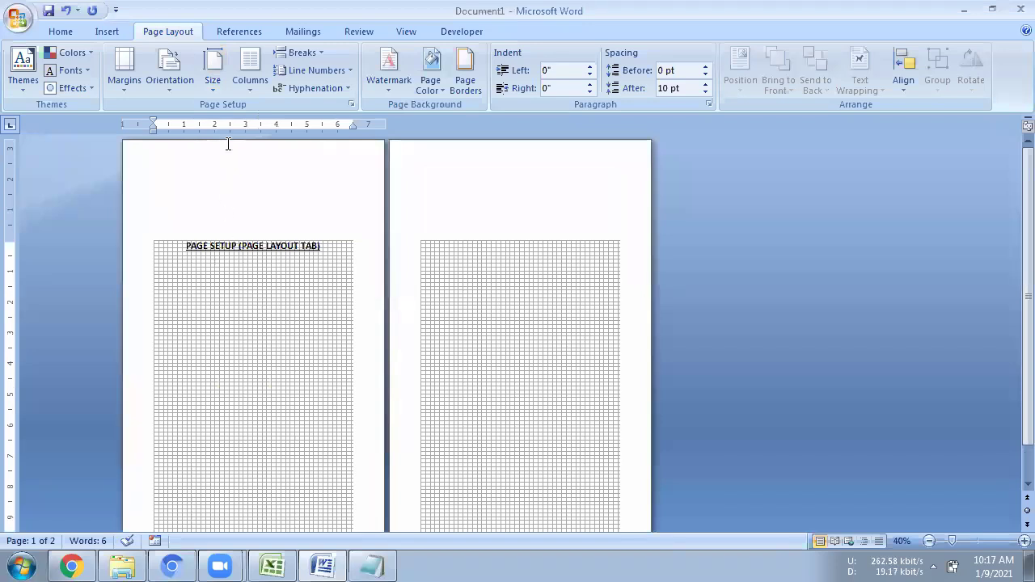
Review the detailed paper size settings, close them unchanged, and undo the enlarged top margin and Legal paper size
{"action": "left_click", "coordinate": [223, 89]}
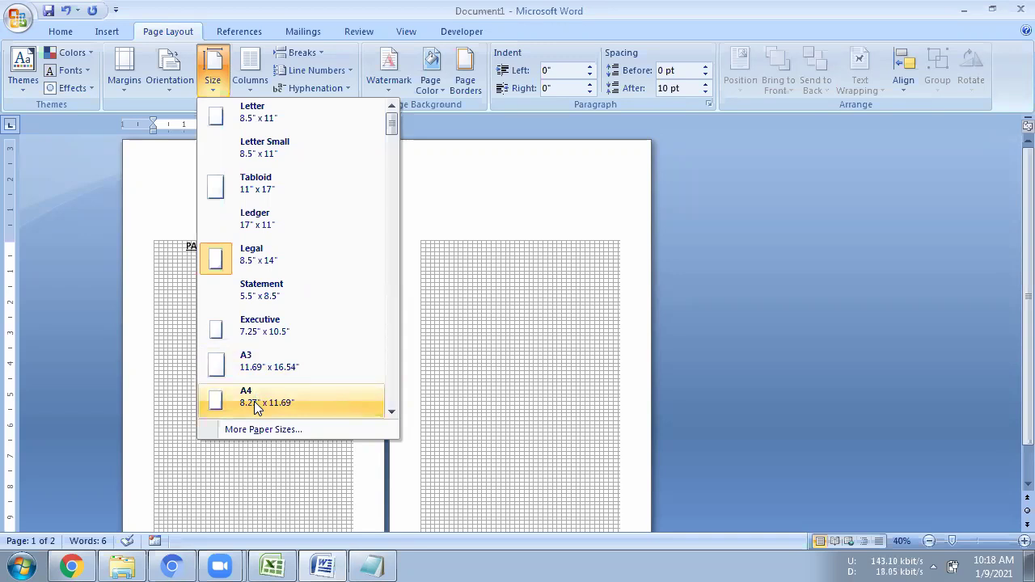
{"action": "left_click", "coordinate": [270, 432]}
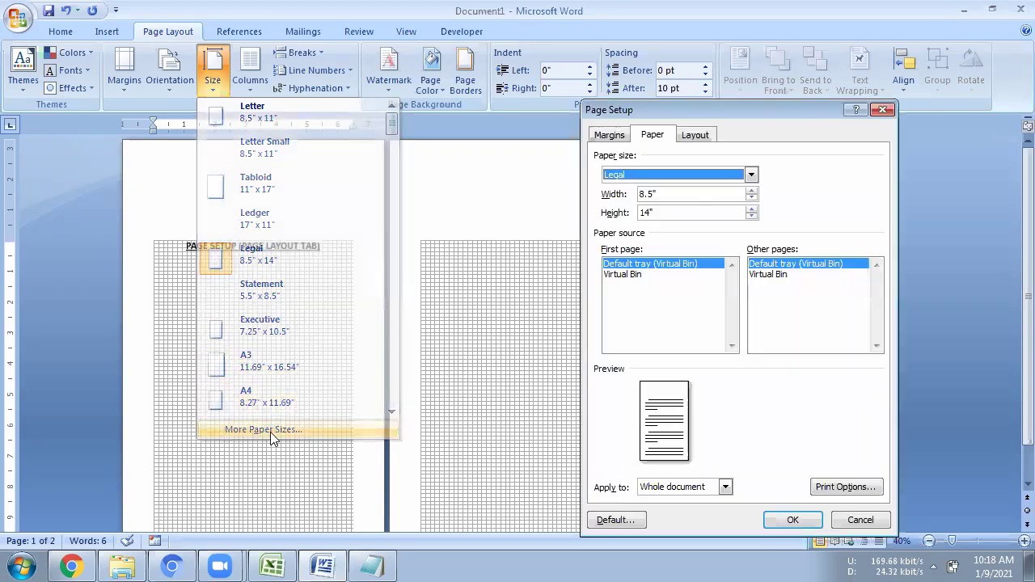
{"action": "left_click", "coordinate": [883, 109]}
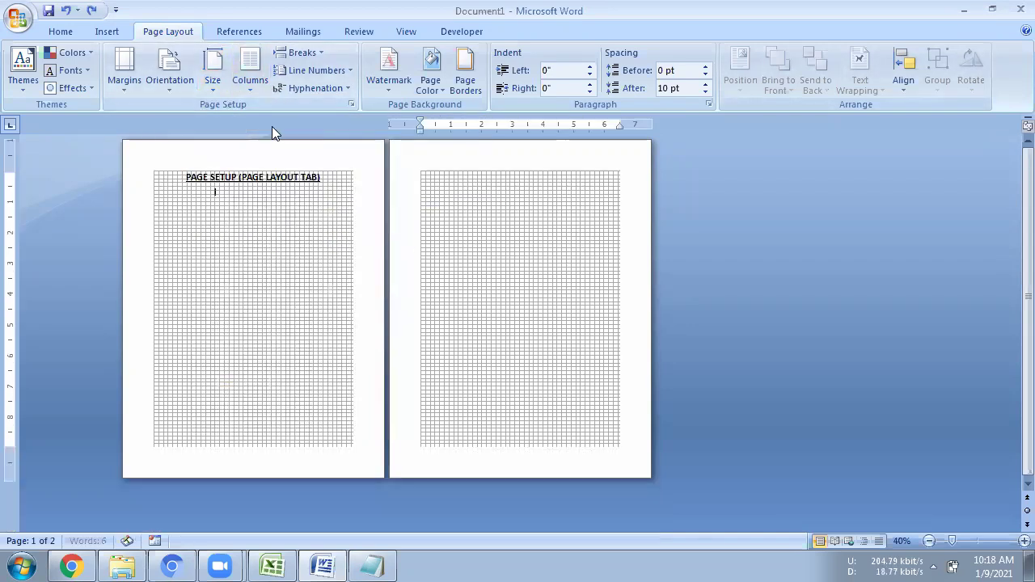
Try a two-column layout on the document and undo it
{"action": "left_click", "coordinate": [259, 81]}
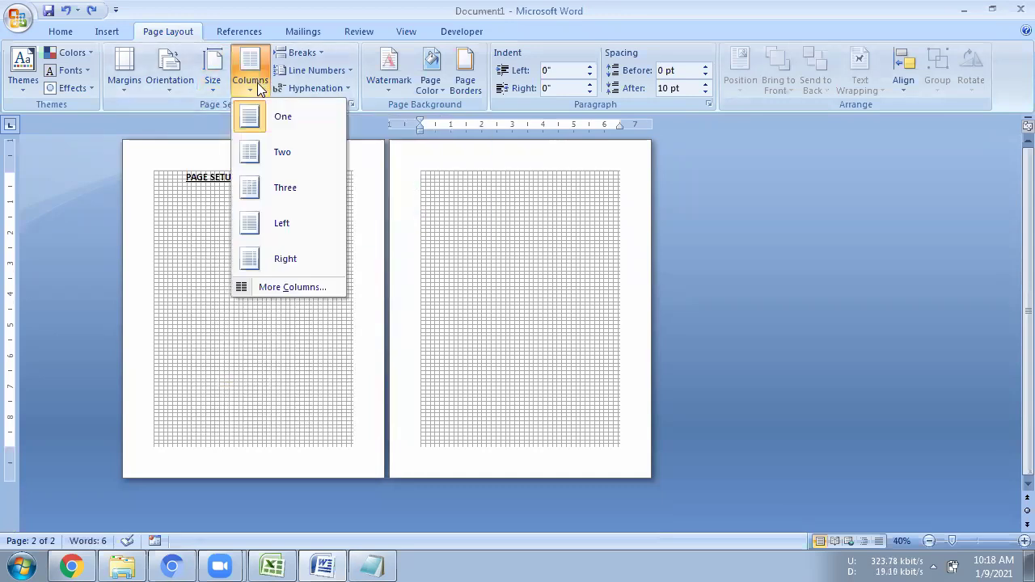
{"action": "left_click", "coordinate": [267, 152]}
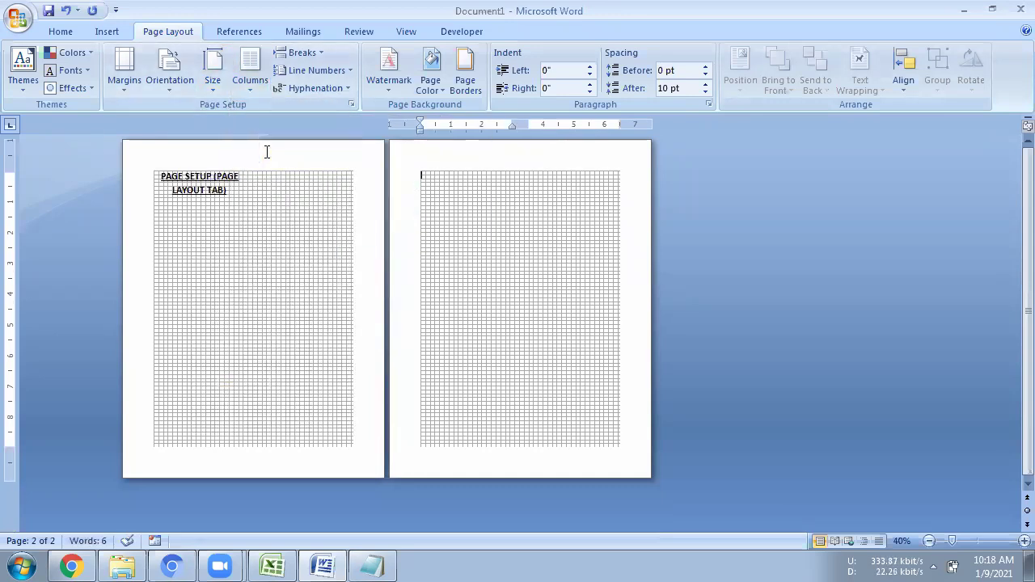
{"action": "key", "text": "ctrl+z"}
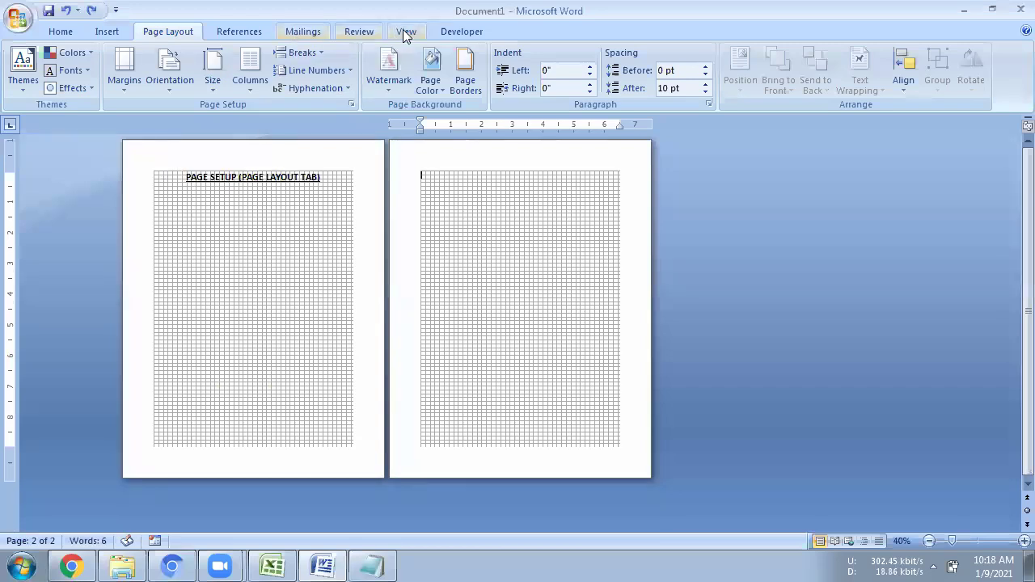
Turn off the gridlines and place the cursor on the first page below the heading
{"action": "left_click", "coordinate": [406, 32]}
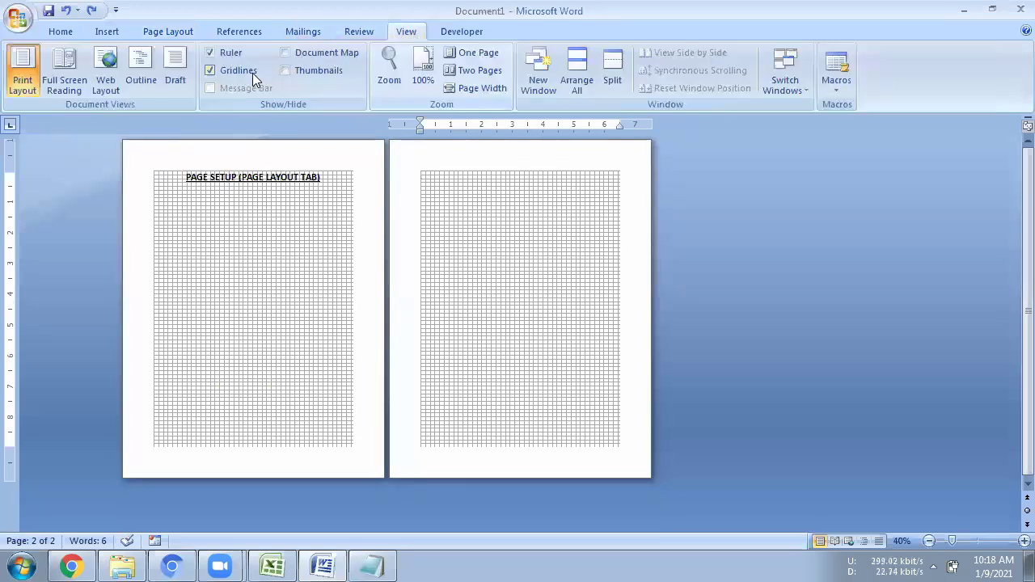
{"action": "left_click", "coordinate": [252, 73]}
{"action": "left_click", "coordinate": [244, 214]}
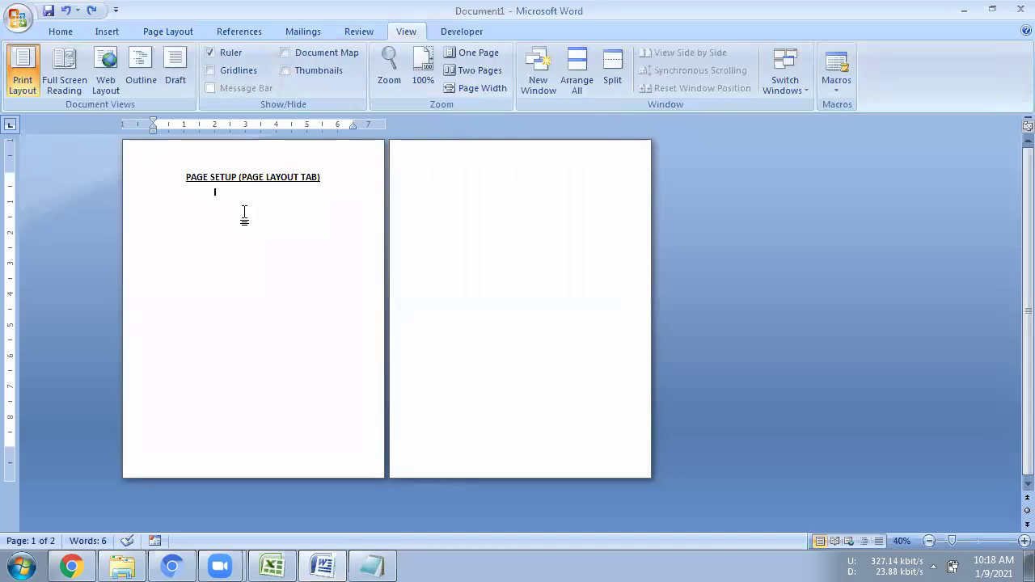
Generate sample paragraphs from the start of the second page with the =rand function
{"action": "key", "text": "ctrl+End"}
{"action": "type", "text": "and"}
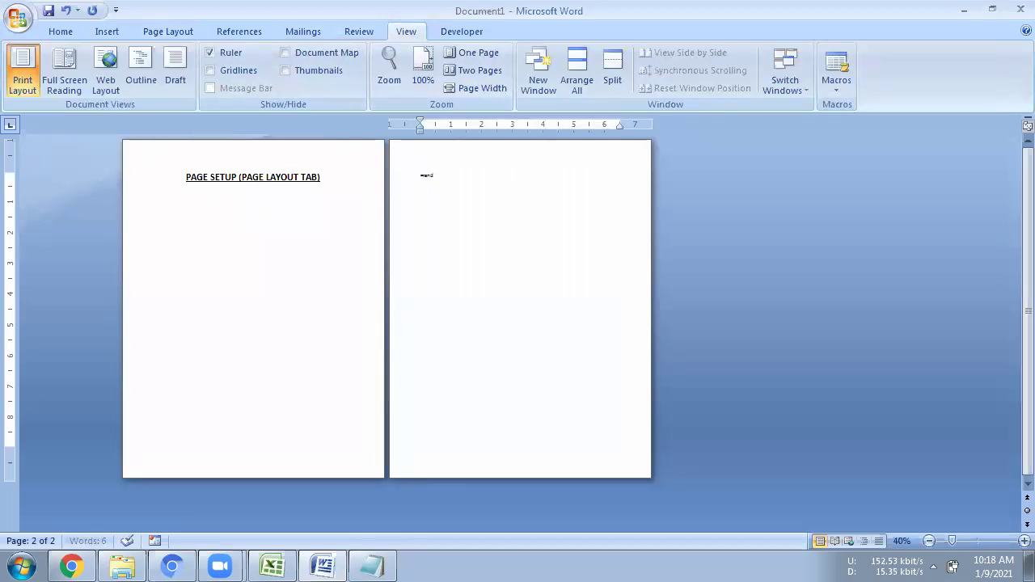
{"action": "type", "text": "()"}
{"action": "key", "text": "Return"}
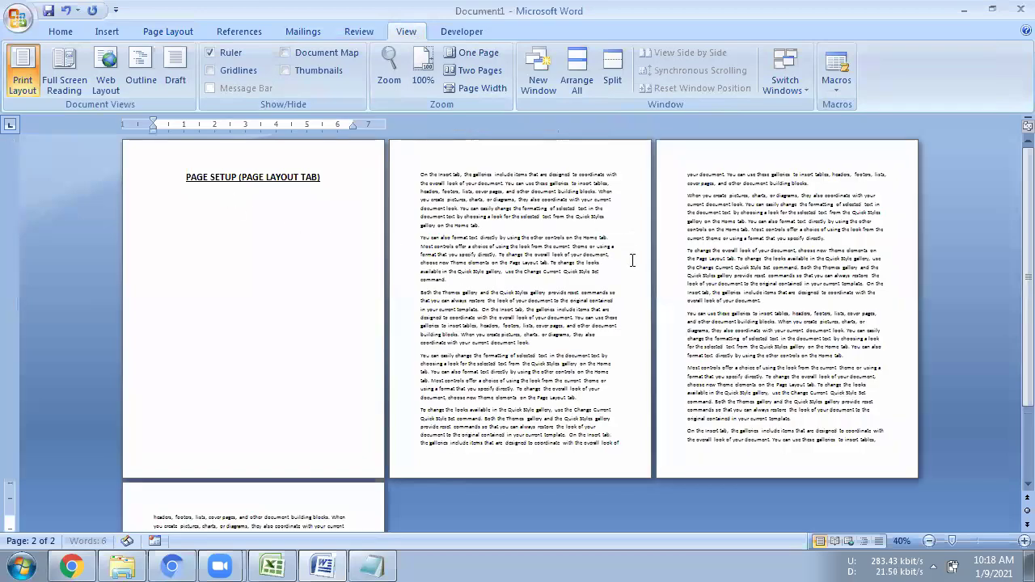
{"action": "scroll", "coordinate": [632, 259], "scroll_direction": "down", "scroll_amount": 1}
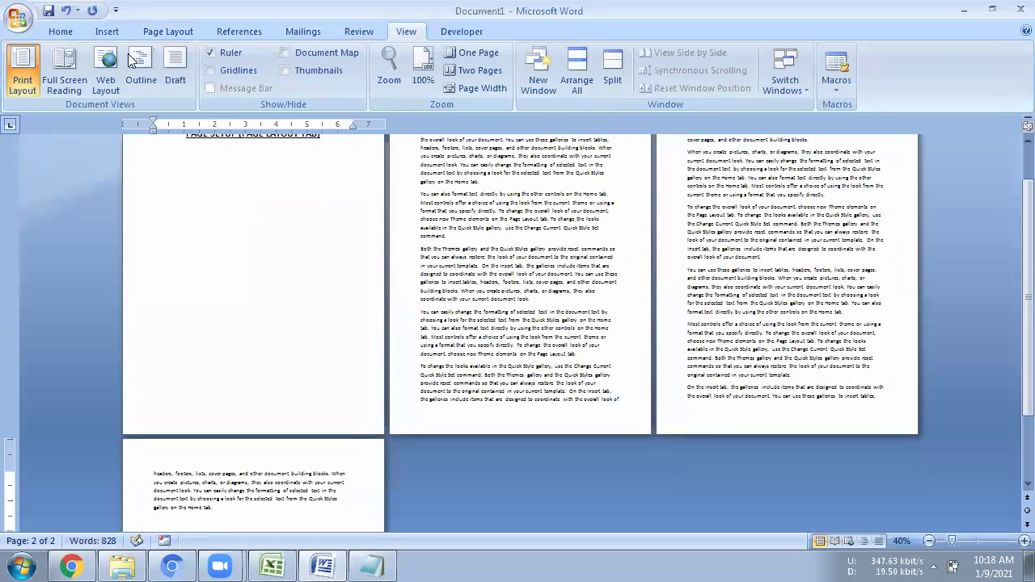
Justify all the text in the document, including the heading
{"action": "left_click", "coordinate": [61, 32]}
{"action": "key", "text": "ctrl+a"}
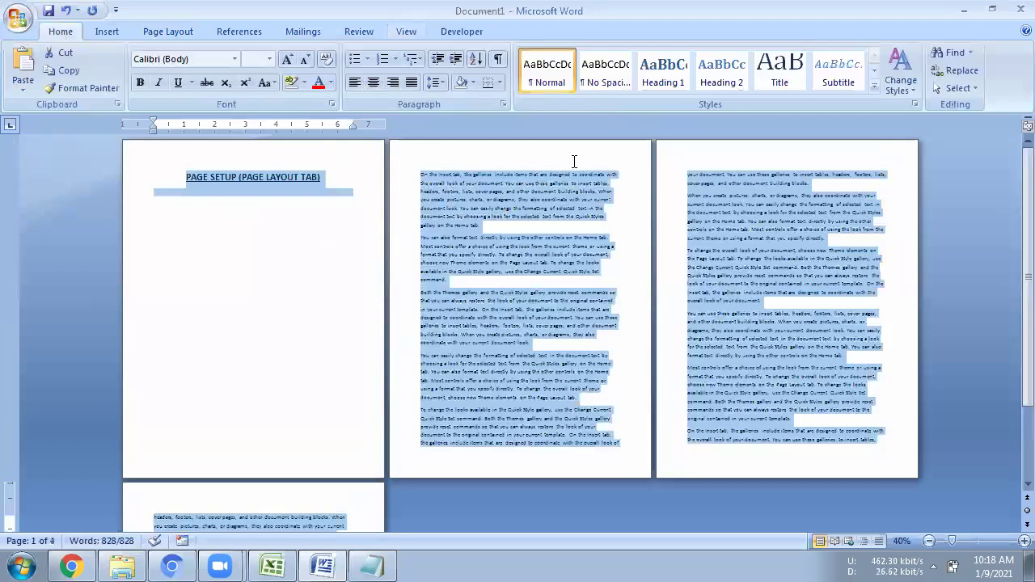
{"action": "key", "text": "ctrl+j"}
{"action": "left_click", "coordinate": [477, 179]}
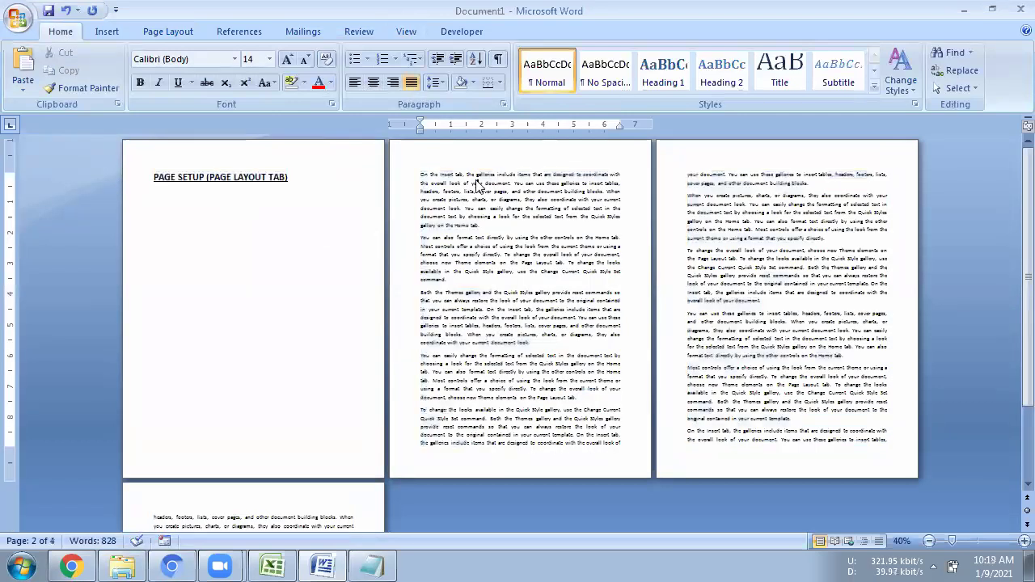
Format the text of the whole document in two columns
{"action": "key", "text": "ctrl+a"}
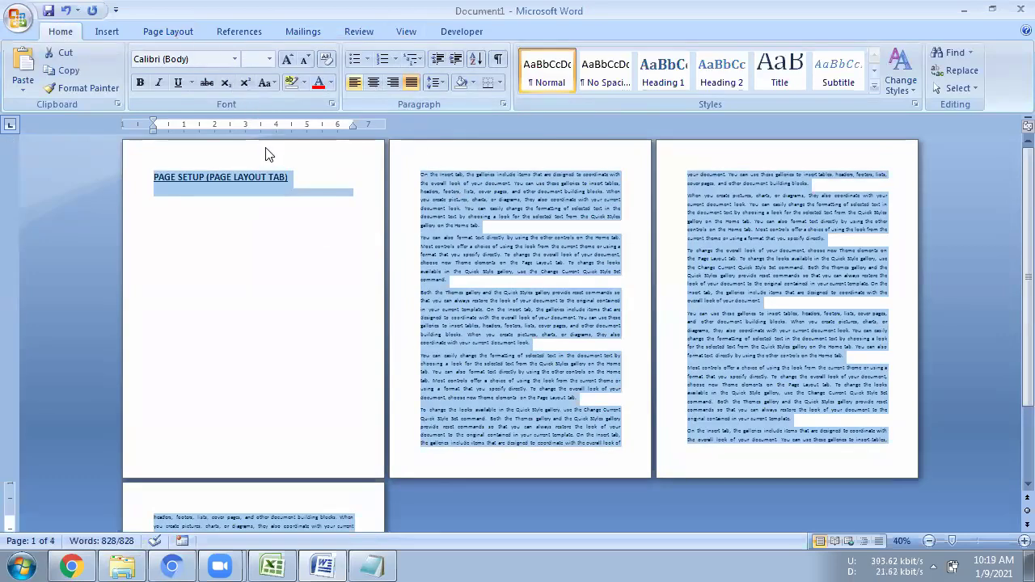
{"action": "key", "text": "alt+p"}
{"action": "key", "text": "j"}
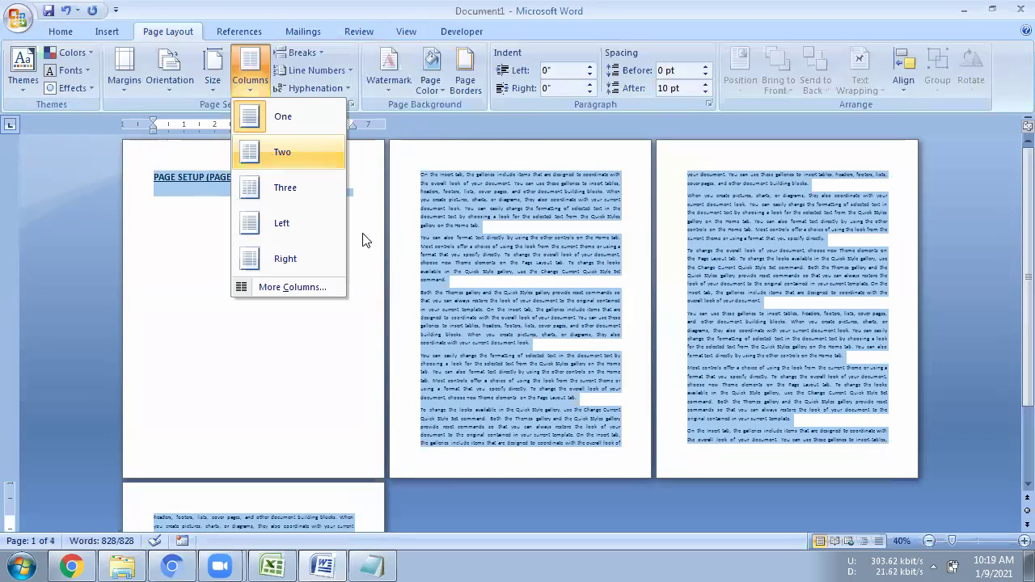
{"action": "left_click", "coordinate": [271, 153]}
{"action": "left_click", "coordinate": [549, 249]}
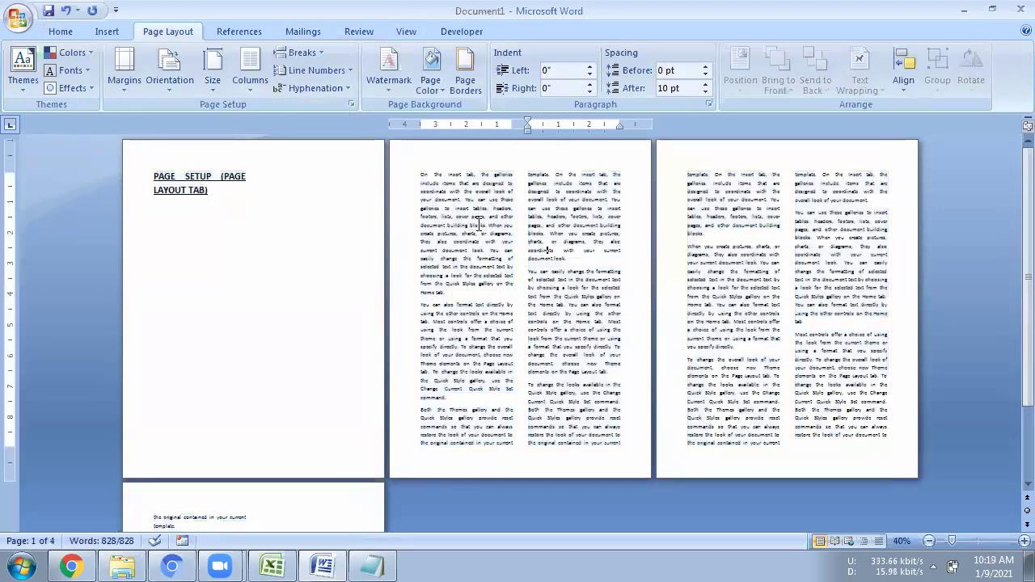
Highlight the text of each column on the second page, and narrow the gap between the two columns
{"action": "left_click_drag", "start_coordinate": [465, 176], "coordinate": [510, 176]}
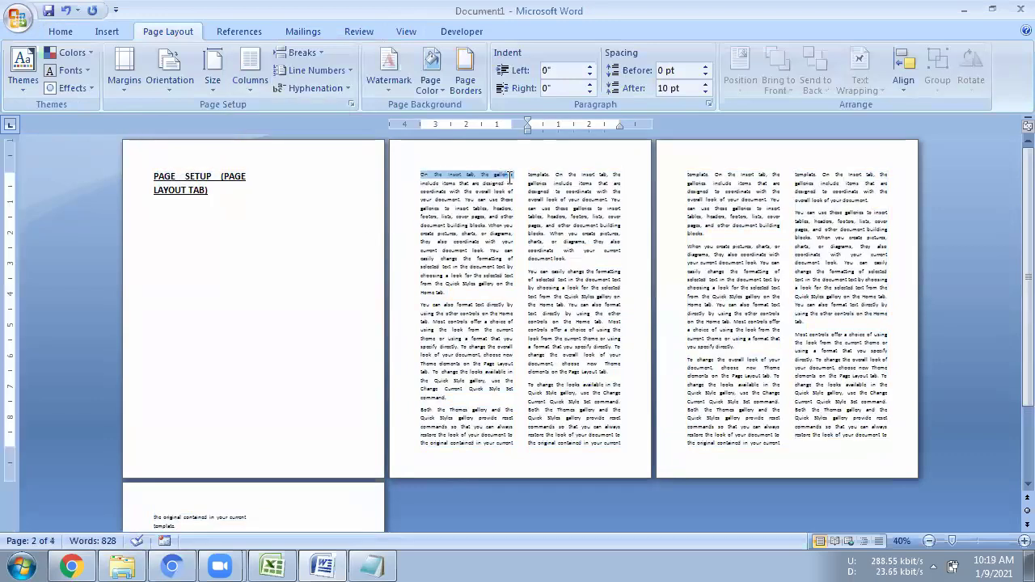
{"action": "left_click", "coordinate": [512, 441], "text": "shift"}
{"action": "left_click_drag", "start_coordinate": [529, 174], "coordinate": [624, 438]}
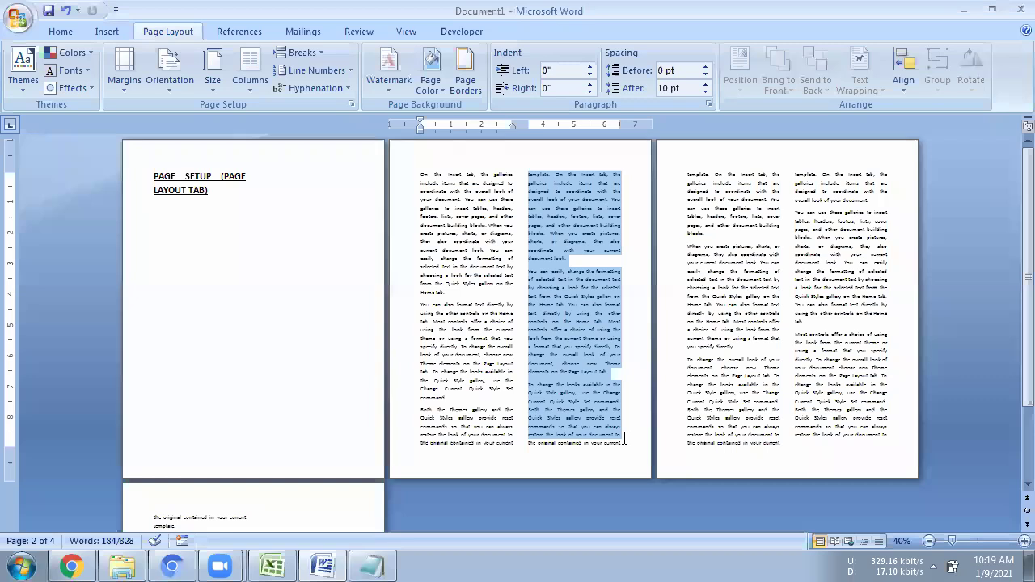
{"action": "left_click", "coordinate": [531, 193]}
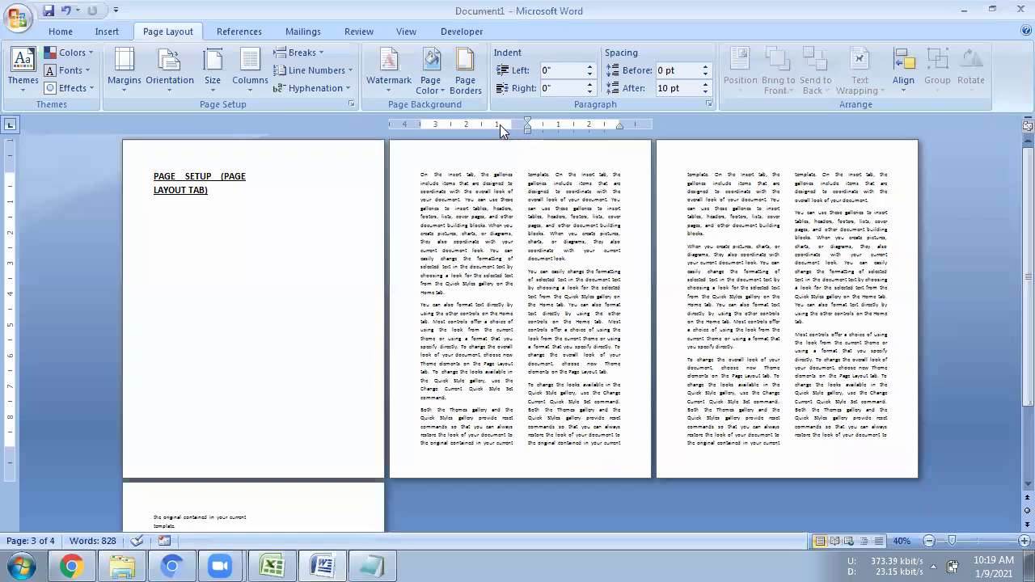
{"action": "mouse_move", "coordinate": [510, 126]}
{"action": "left_mouse_down"}
{"action": "mouse_move", "coordinate": [496, 126]}
{"action": "mouse_move", "coordinate": [521, 130]}
{"action": "left_mouse_up"}
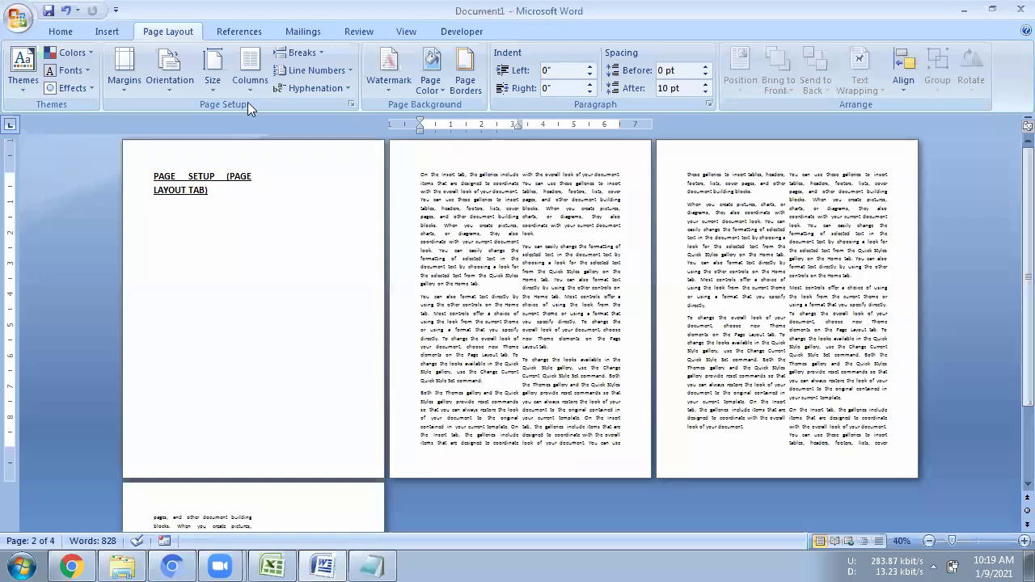
Apply the Right column preset to the document and view the detailed column settings without changing them
{"action": "key", "text": "alt+p"}
{"action": "key", "text": "j"}
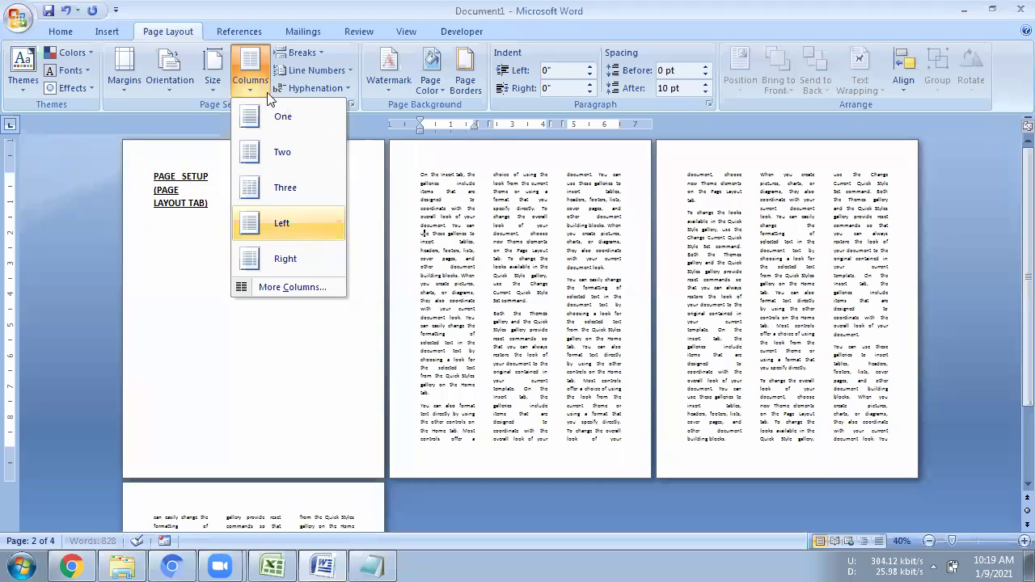
{"action": "left_click", "coordinate": [284, 258]}
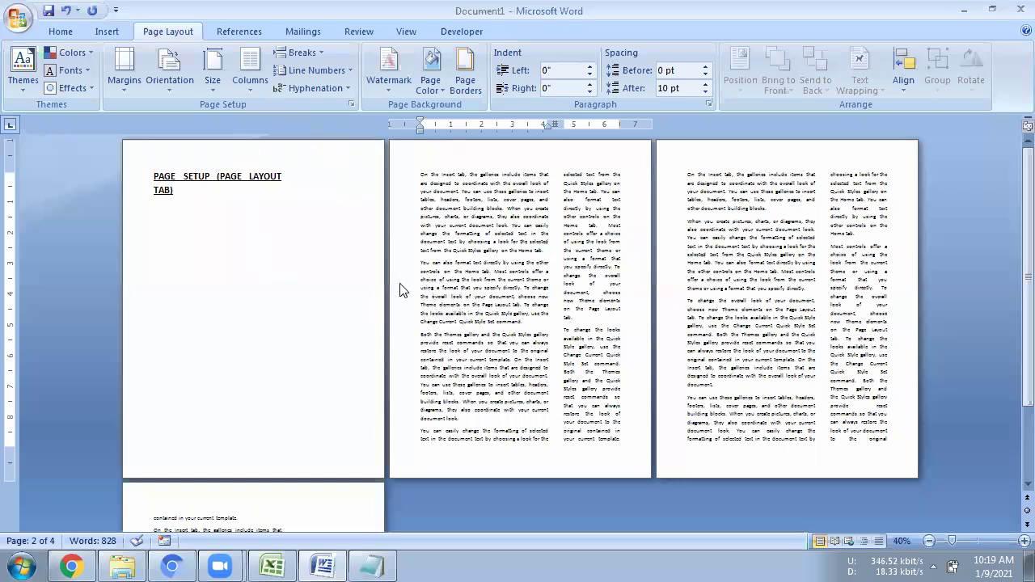
{"action": "key", "text": "alt+o"}
{"action": "key", "text": "c"}
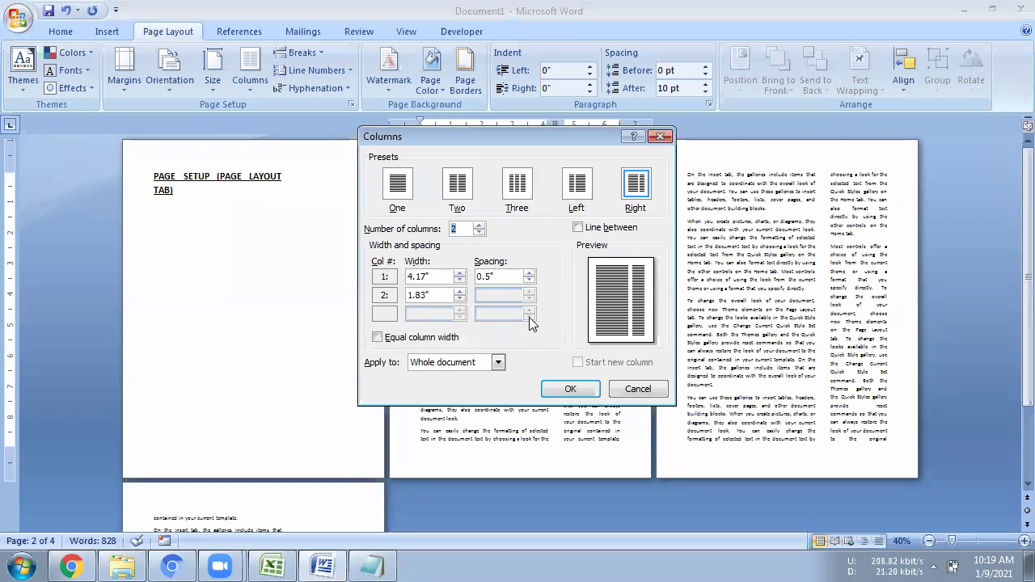
{"action": "left_click", "coordinate": [637, 389]}
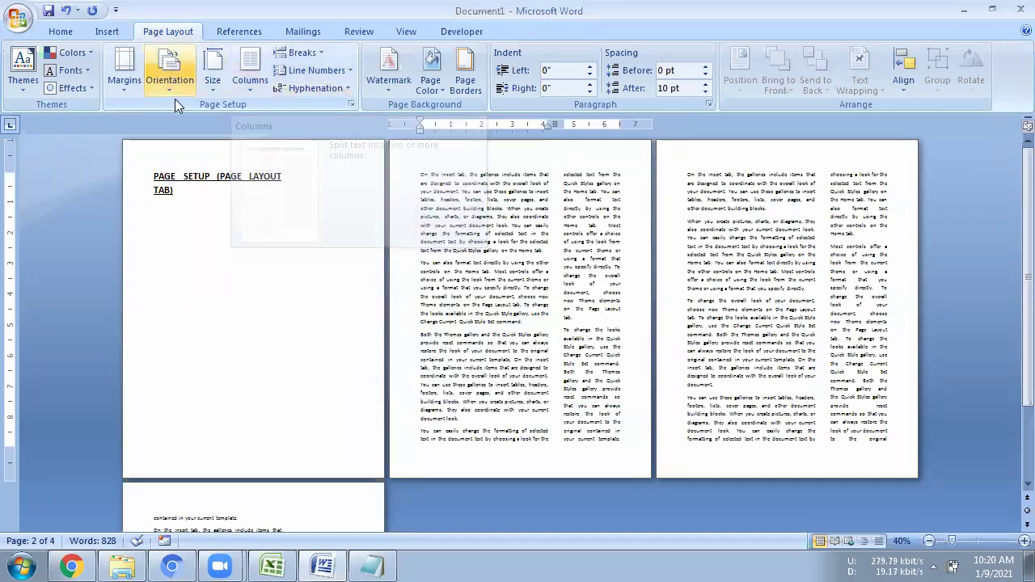
Turn on continuous line numbering for the document and enlarge the pages until the numbers are readable
{"action": "left_click", "coordinate": [341, 72]}
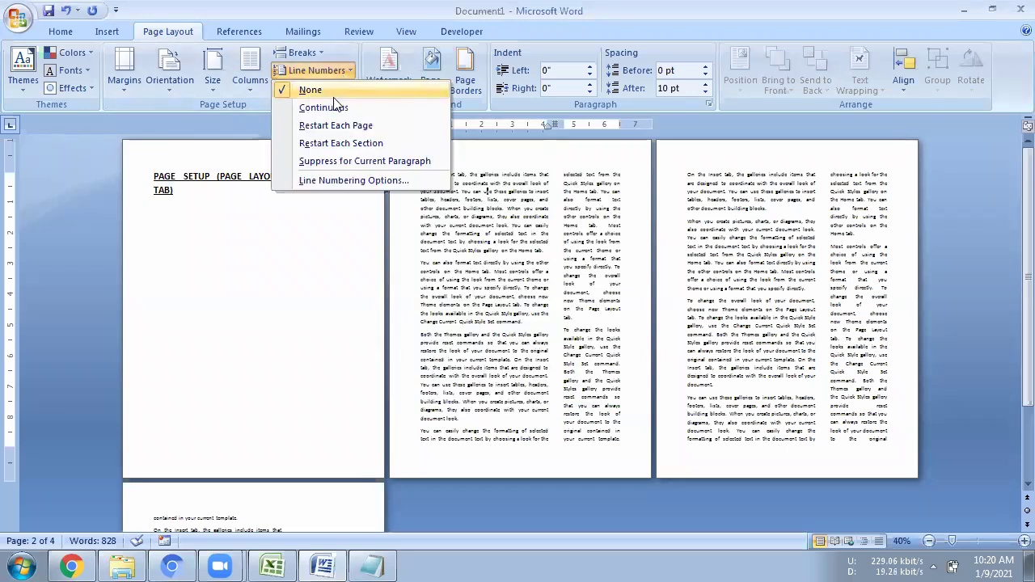
{"action": "left_click", "coordinate": [331, 108]}
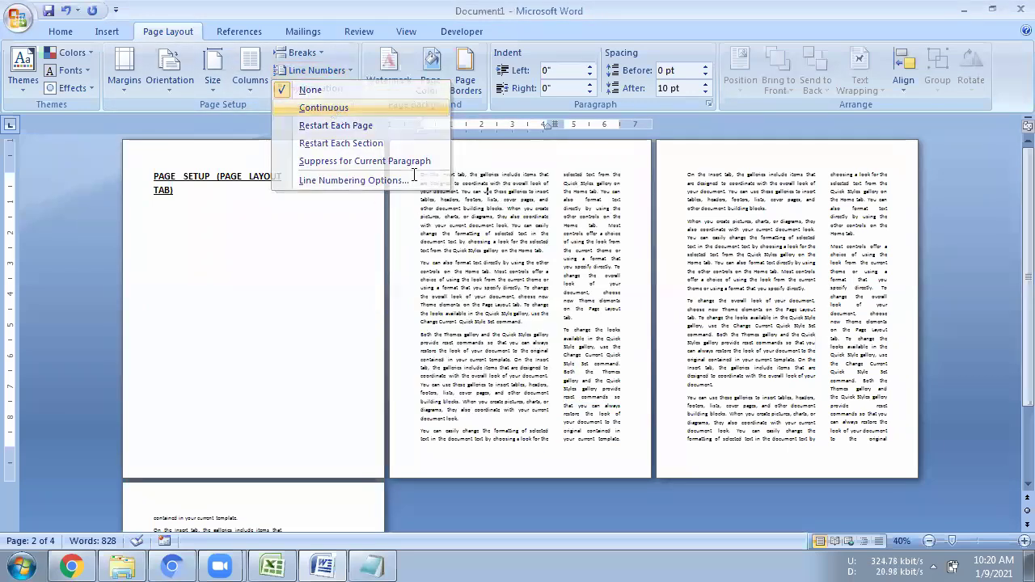
{"action": "left_click", "coordinate": [969, 536]}
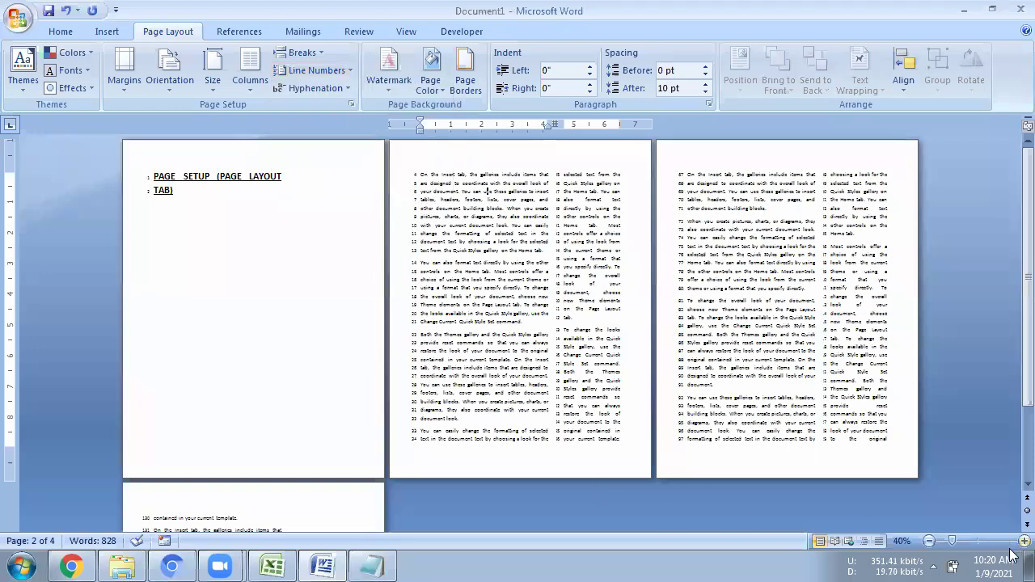
{"action": "left_click", "coordinate": [1023, 541]}
{"action": "left_click", "coordinate": [1024, 541]}
{"action": "left_click", "coordinate": [1023, 541]}
{"action": "left_click", "coordinate": [1024, 541]}
{"action": "left_click", "coordinate": [1023, 541]}
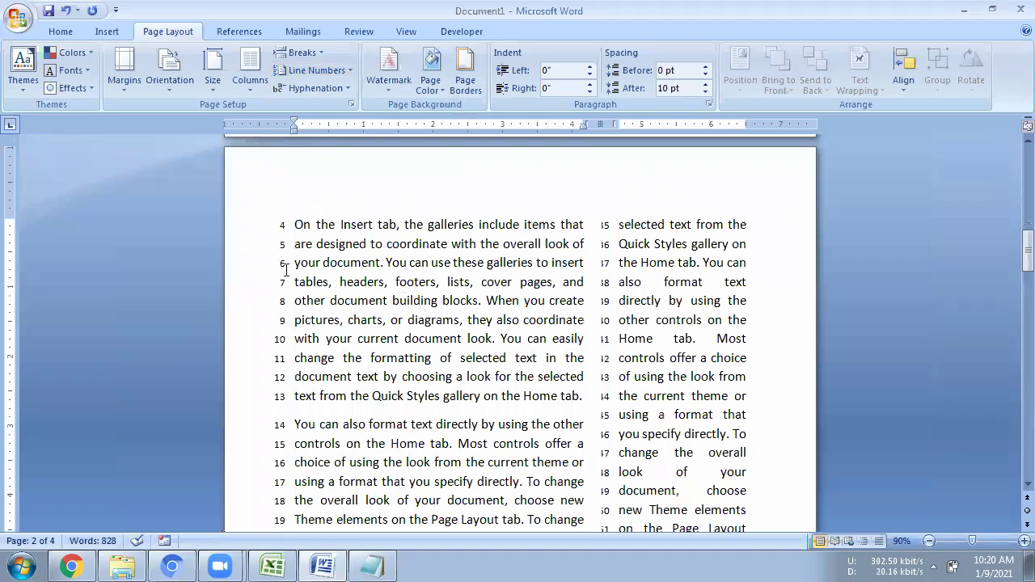
Check the line numbers down the pages and set line numbering back to None
{"action": "scroll", "coordinate": [305, 361], "scroll_direction": "down", "scroll_amount": 1}
{"action": "scroll", "coordinate": [306, 366], "scroll_direction": "down", "scroll_amount": 4}
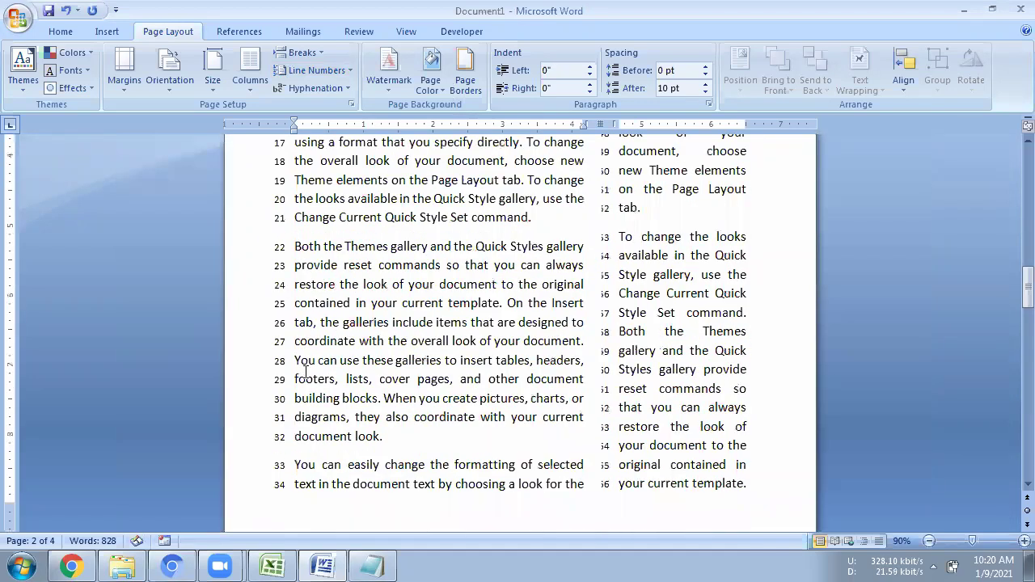
{"action": "scroll", "coordinate": [306, 371], "scroll_direction": "down", "scroll_amount": 5}
{"action": "scroll", "coordinate": [306, 368], "scroll_direction": "down", "scroll_amount": 1}
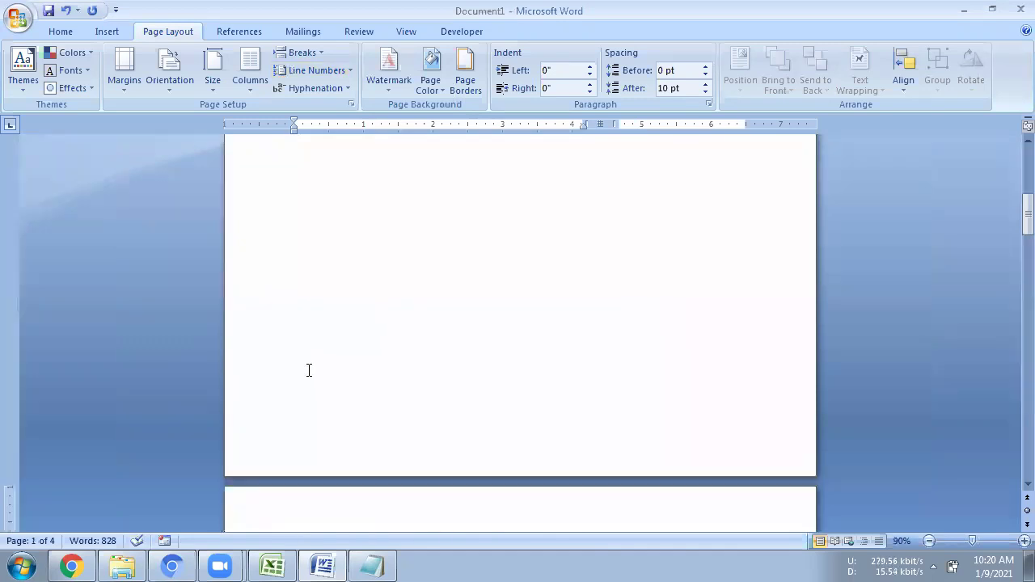
{"action": "left_click", "coordinate": [327, 89]}
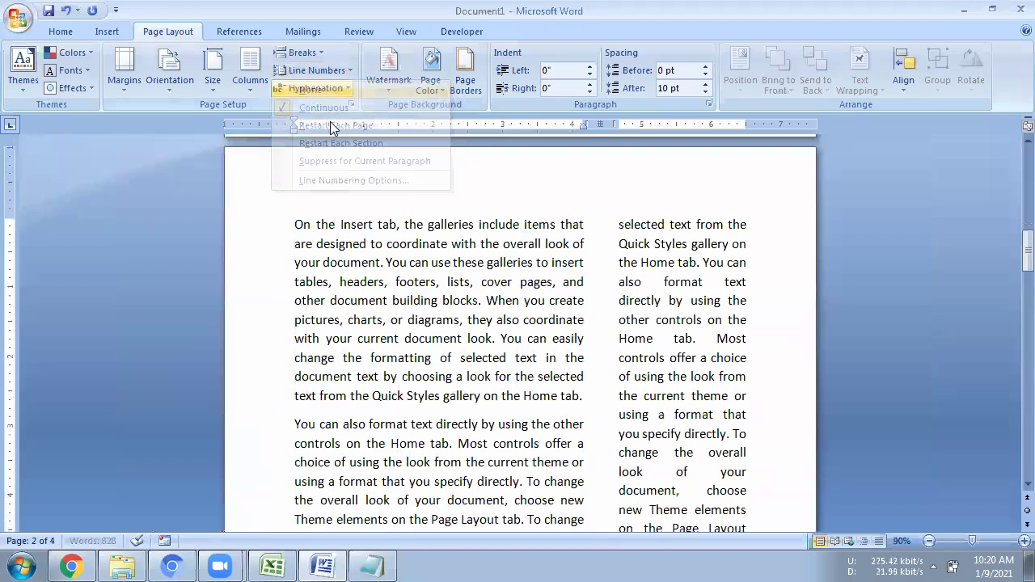
Turn on automatic hyphenation and highlight the split word "other" in the first paragraph of the second page
{"action": "left_click", "coordinate": [336, 87]}
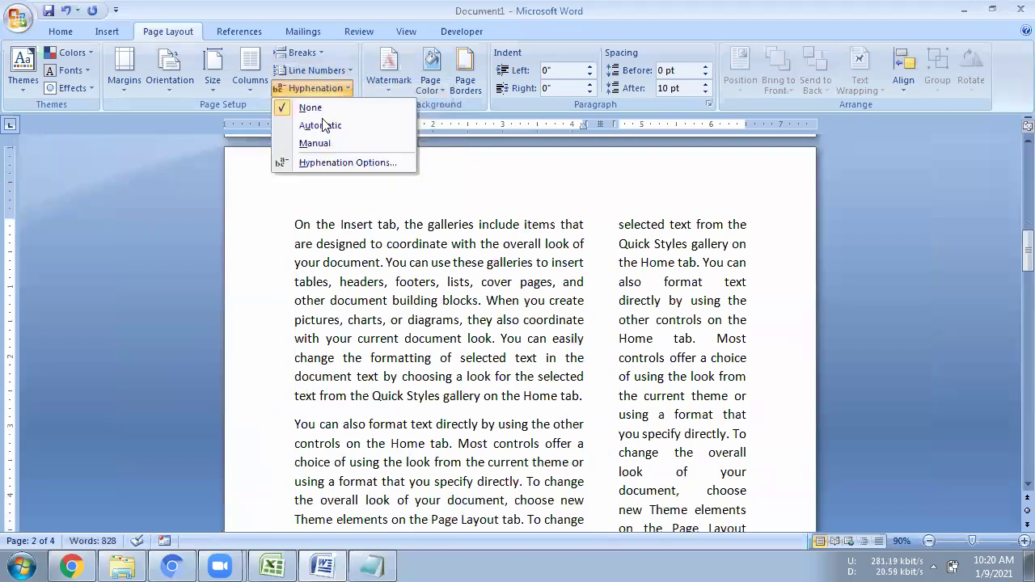
{"action": "left_click", "coordinate": [321, 125]}
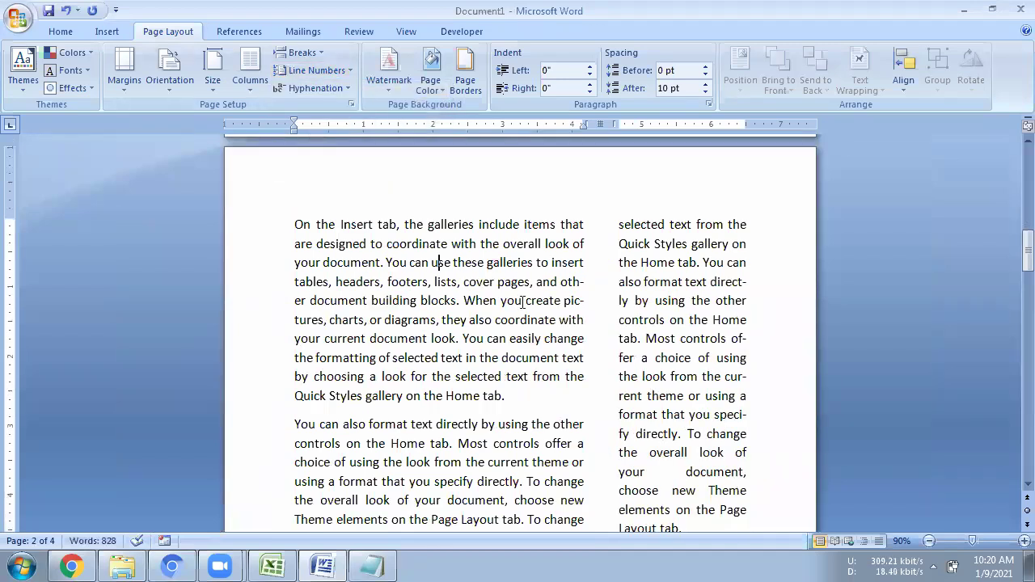
{"action": "left_click_drag", "start_coordinate": [561, 281], "coordinate": [308, 308]}
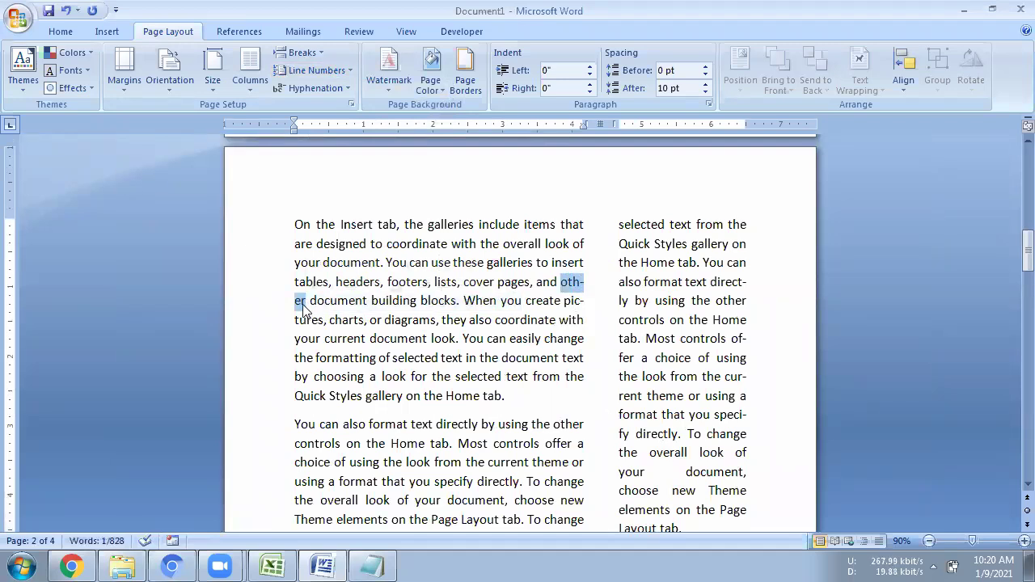
{"action": "left_click", "coordinate": [584, 282]}
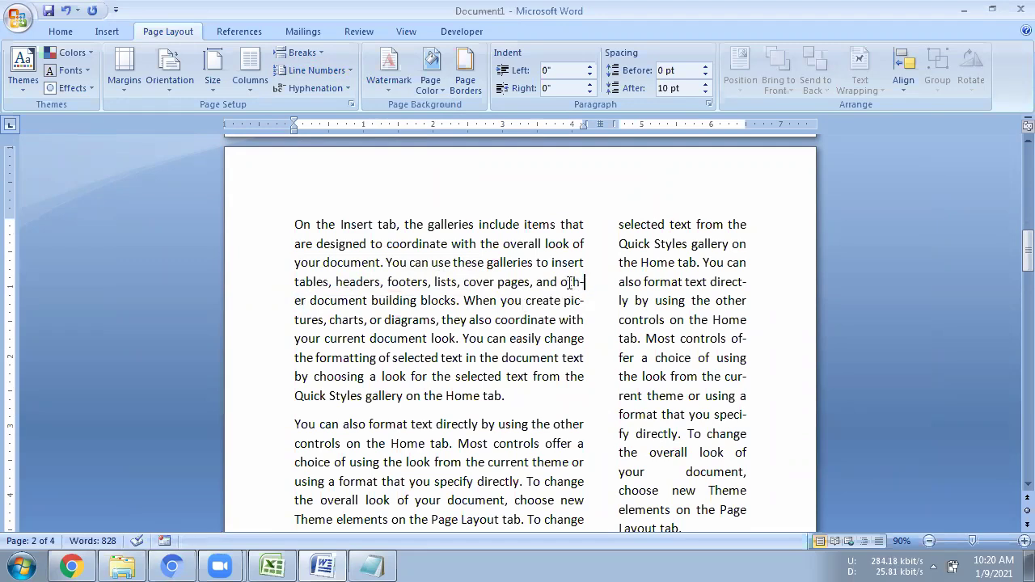
{"action": "double_click", "coordinate": [584, 282]}
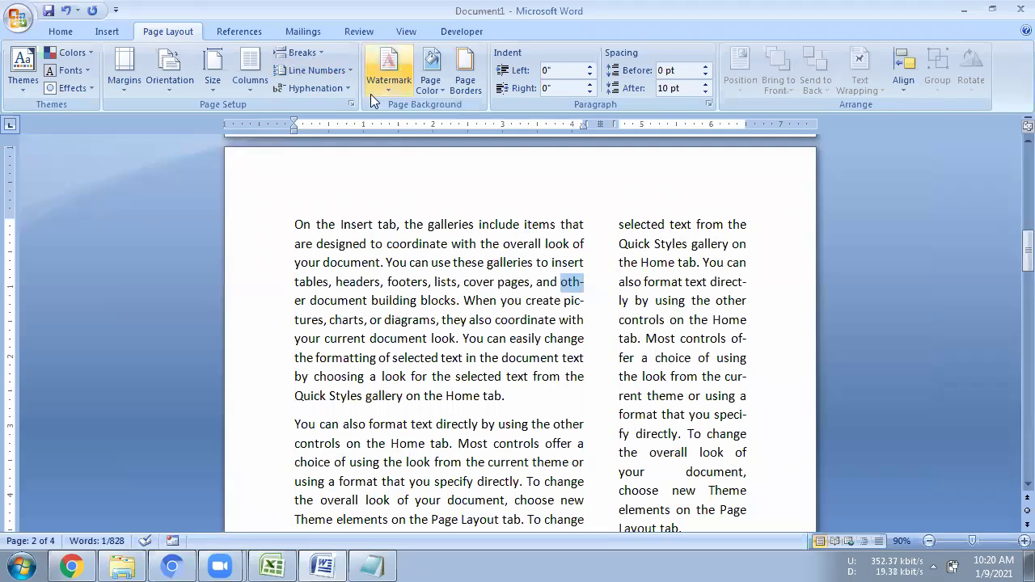
Set hyphenation to None and undo that change
{"action": "left_click", "coordinate": [346, 89]}
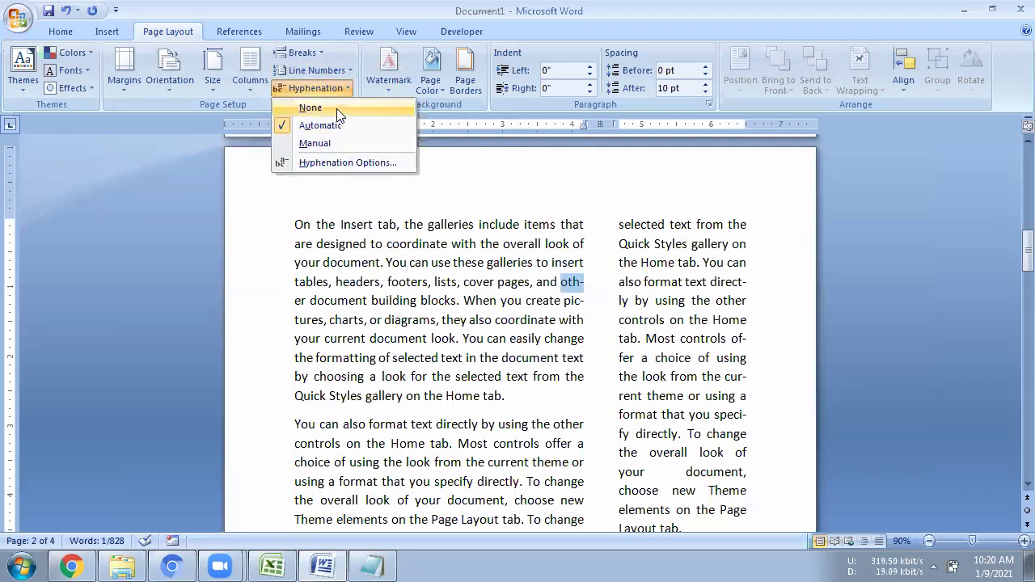
{"action": "left_click", "coordinate": [336, 108]}
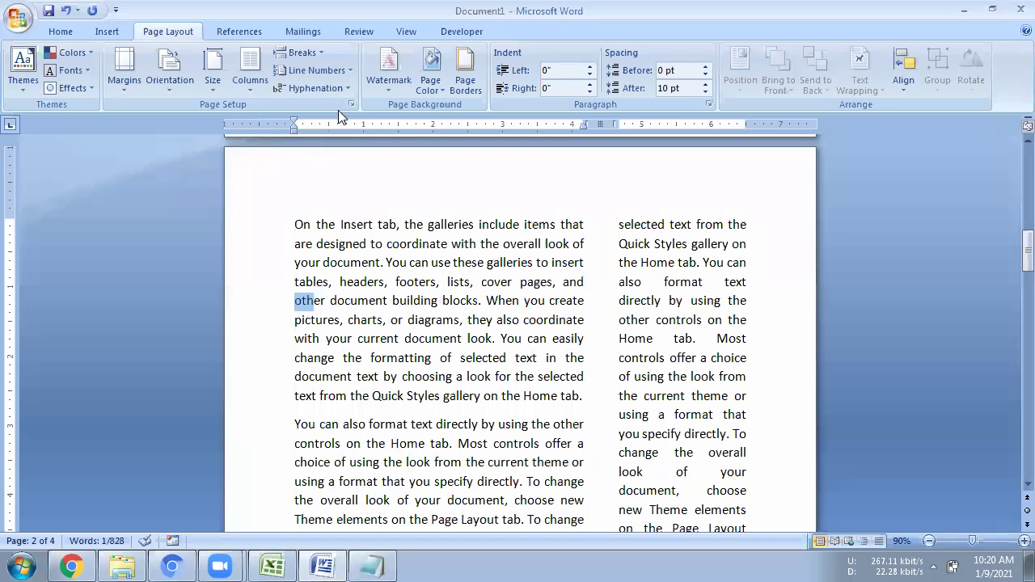
{"action": "key", "text": "ctrl+z"}
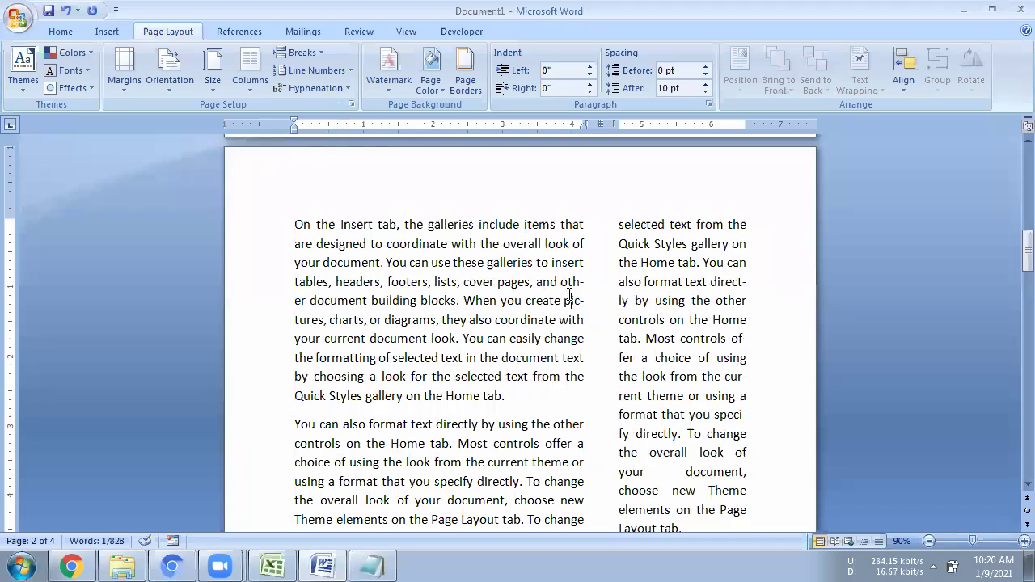
Highlight parts of the hyphenated words "other" and "pictures" in the first paragraph to show where they break
{"action": "left_click_drag", "start_coordinate": [563, 283], "coordinate": [583, 301]}
{"action": "left_click", "coordinate": [584, 282]}
{"action": "left_click_drag", "start_coordinate": [295, 321], "coordinate": [323, 328]}
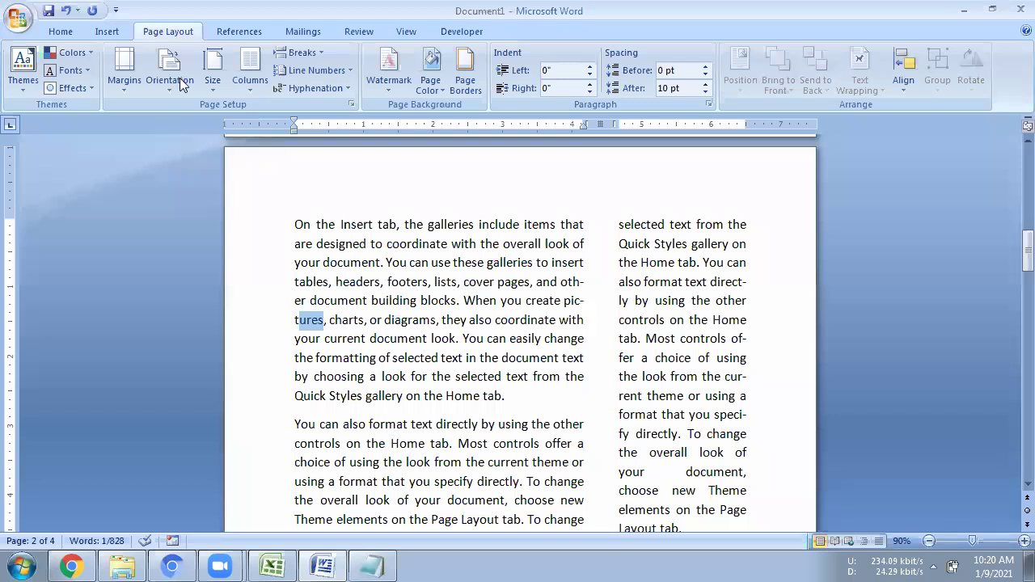
{"action": "left_click", "coordinate": [541, 563]}
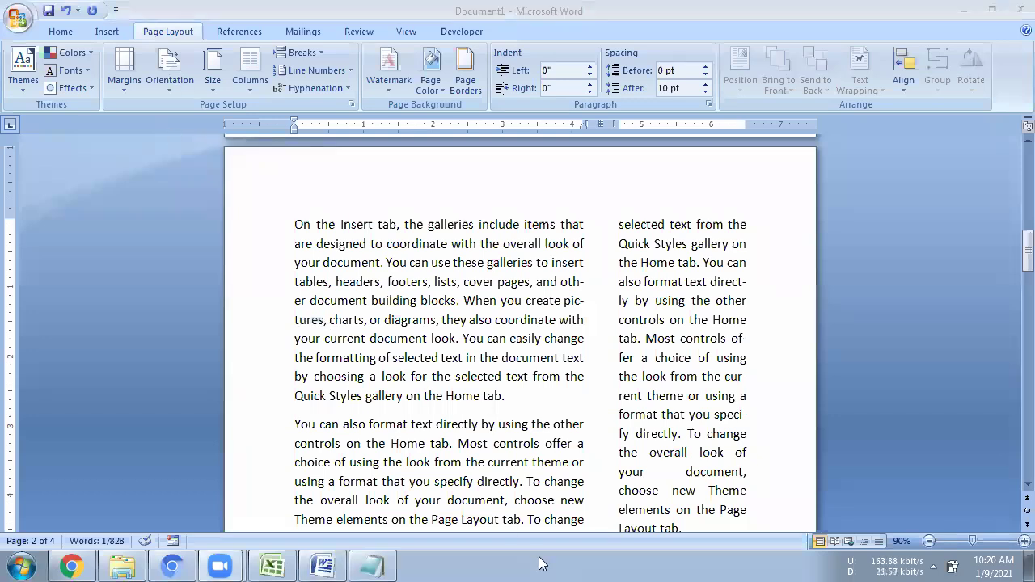